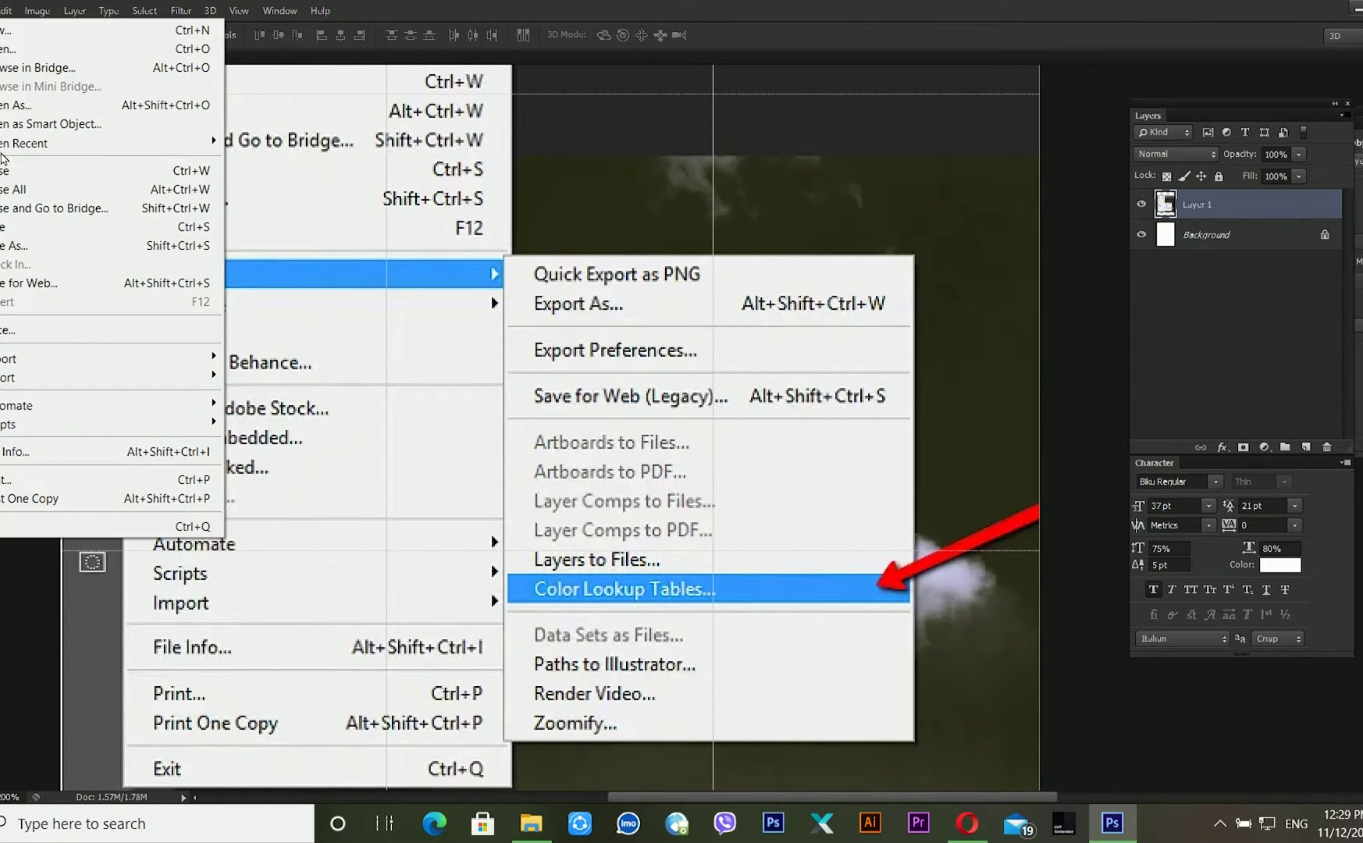
Switch to the Opera browser and search Google for "lut generator"
{"action": "mouse_move", "coordinate": [35, 387]}
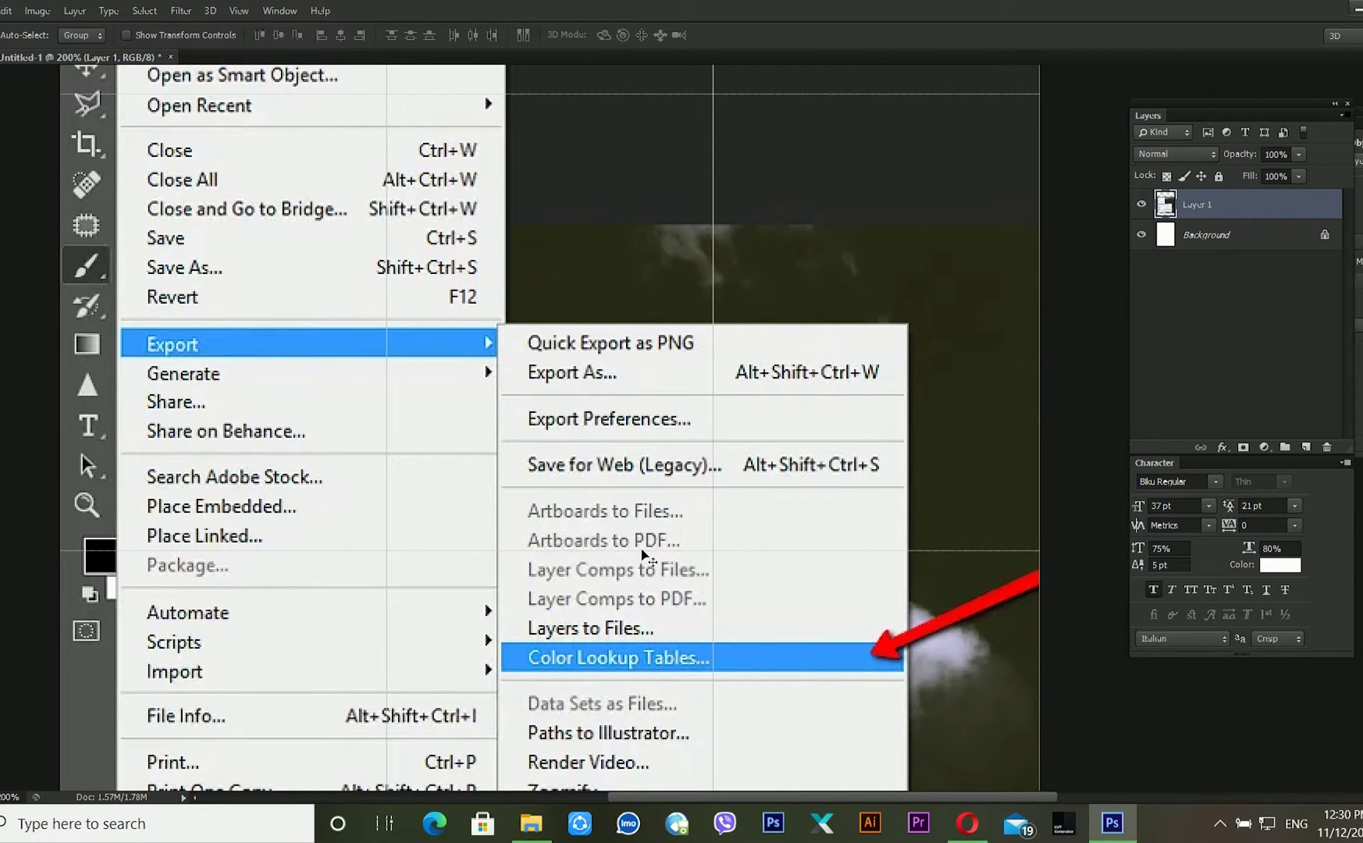
{"action": "left_click", "coordinate": [967, 822]}
{"action": "left_click", "coordinate": [851, 15]}
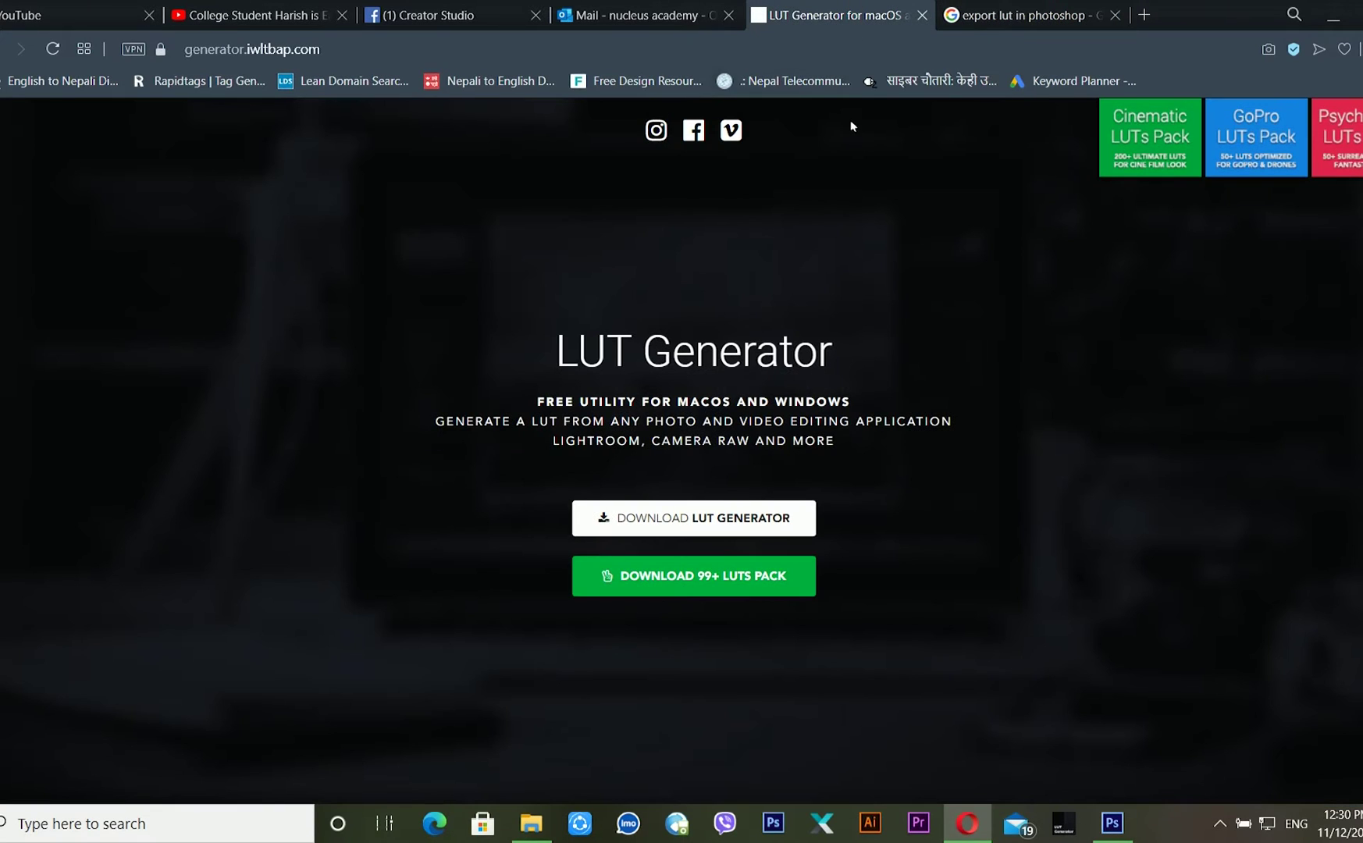
{"action": "left_click", "coordinate": [639, 62]}
{"action": "type", "text": "lut genet"}
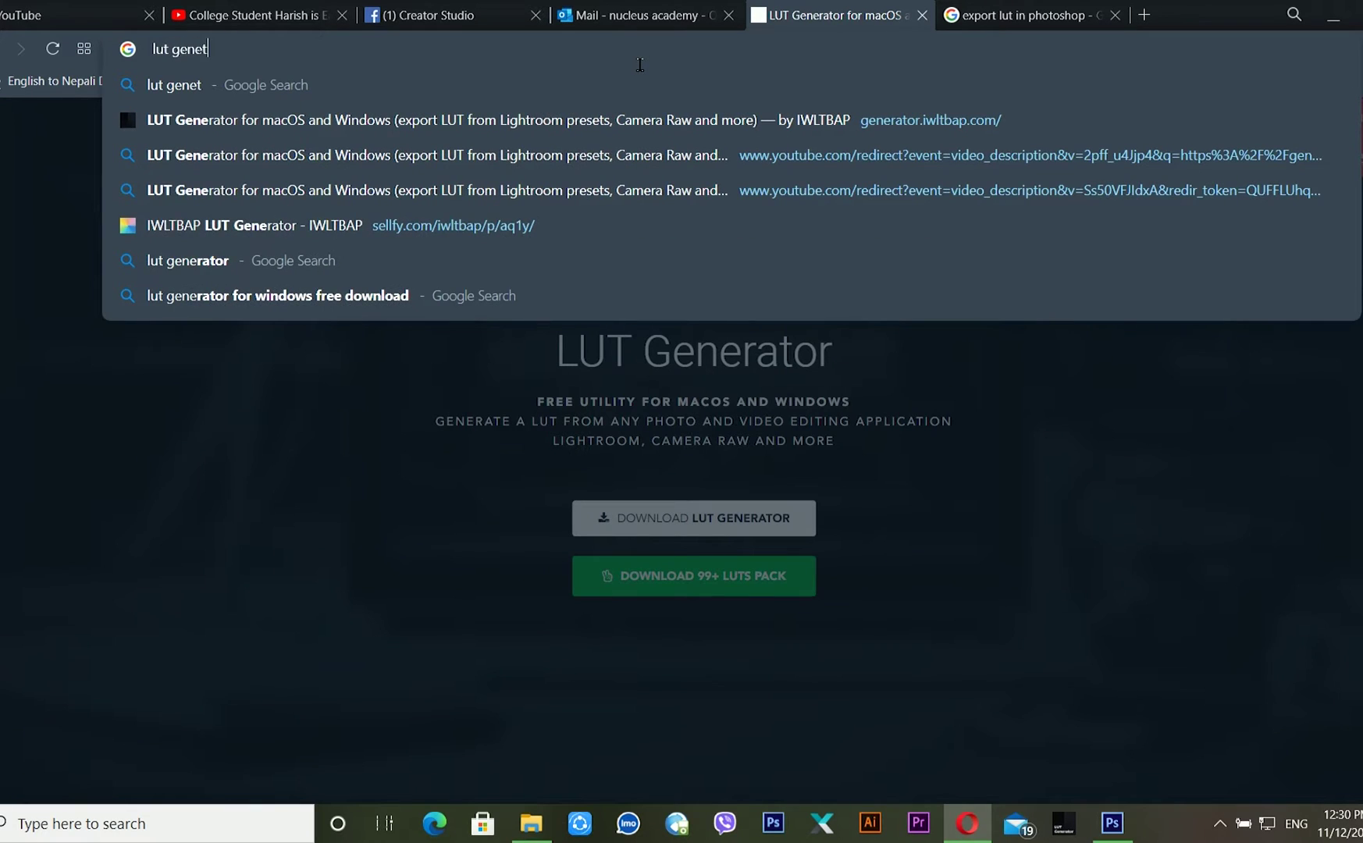
{"action": "key", "text": "BackSpace"}
{"action": "type", "text": "rator"}
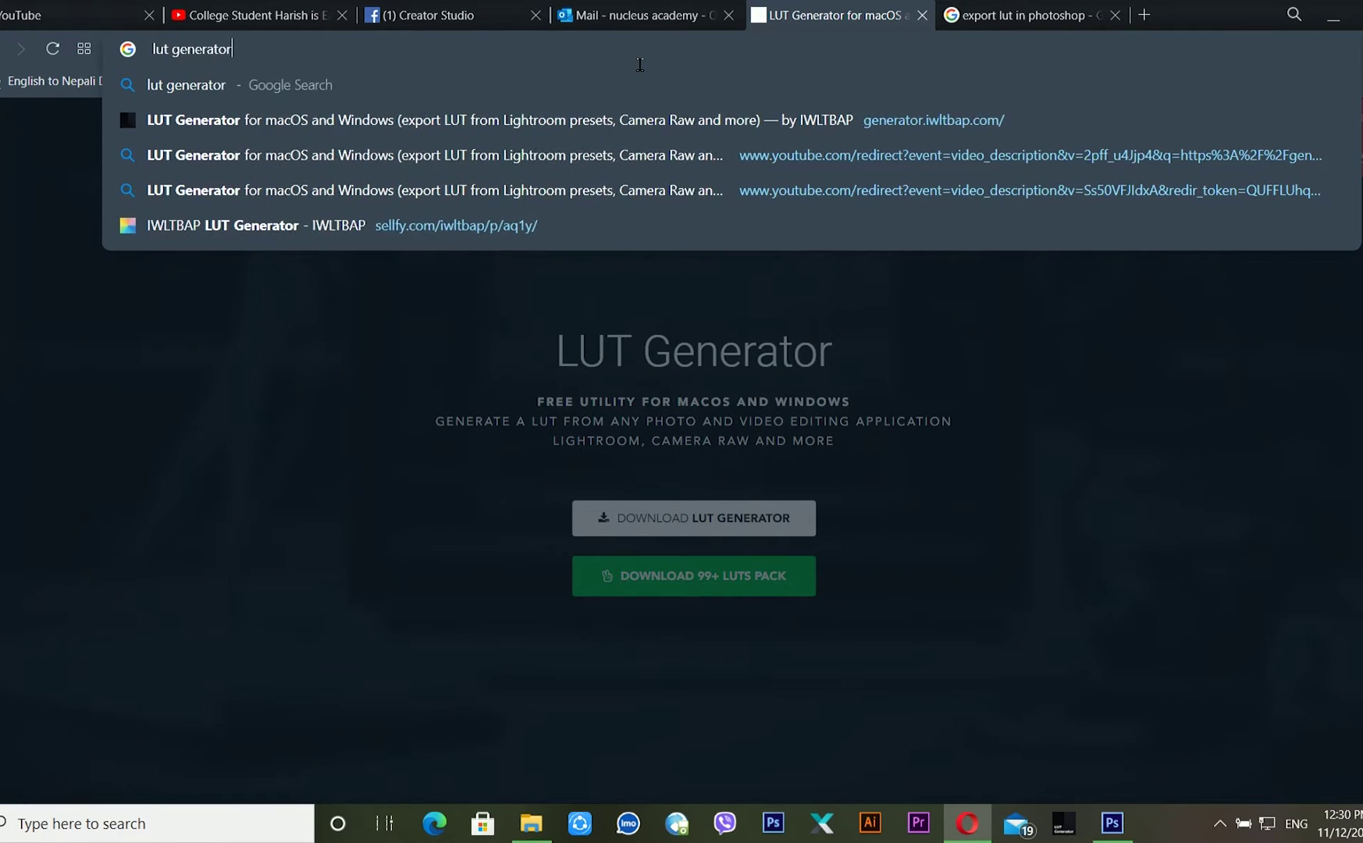
{"action": "key", "text": "Return"}
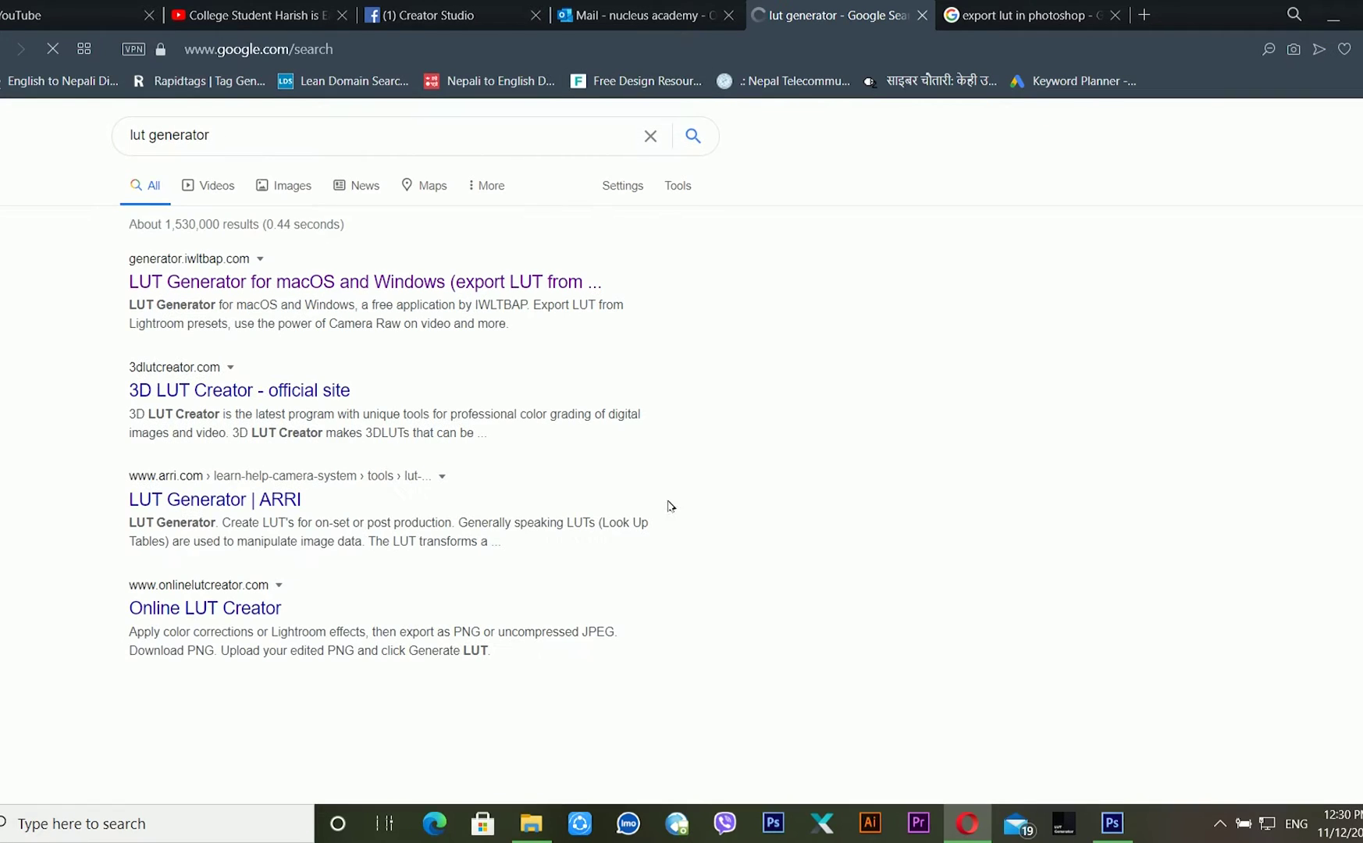
Open the LUT Generator for macOS and Windows result from generator.iwltbap.com
{"action": "left_click_drag", "start_coordinate": [156, 137], "coordinate": [231, 141]}
{"action": "left_click", "coordinate": [264, 145]}
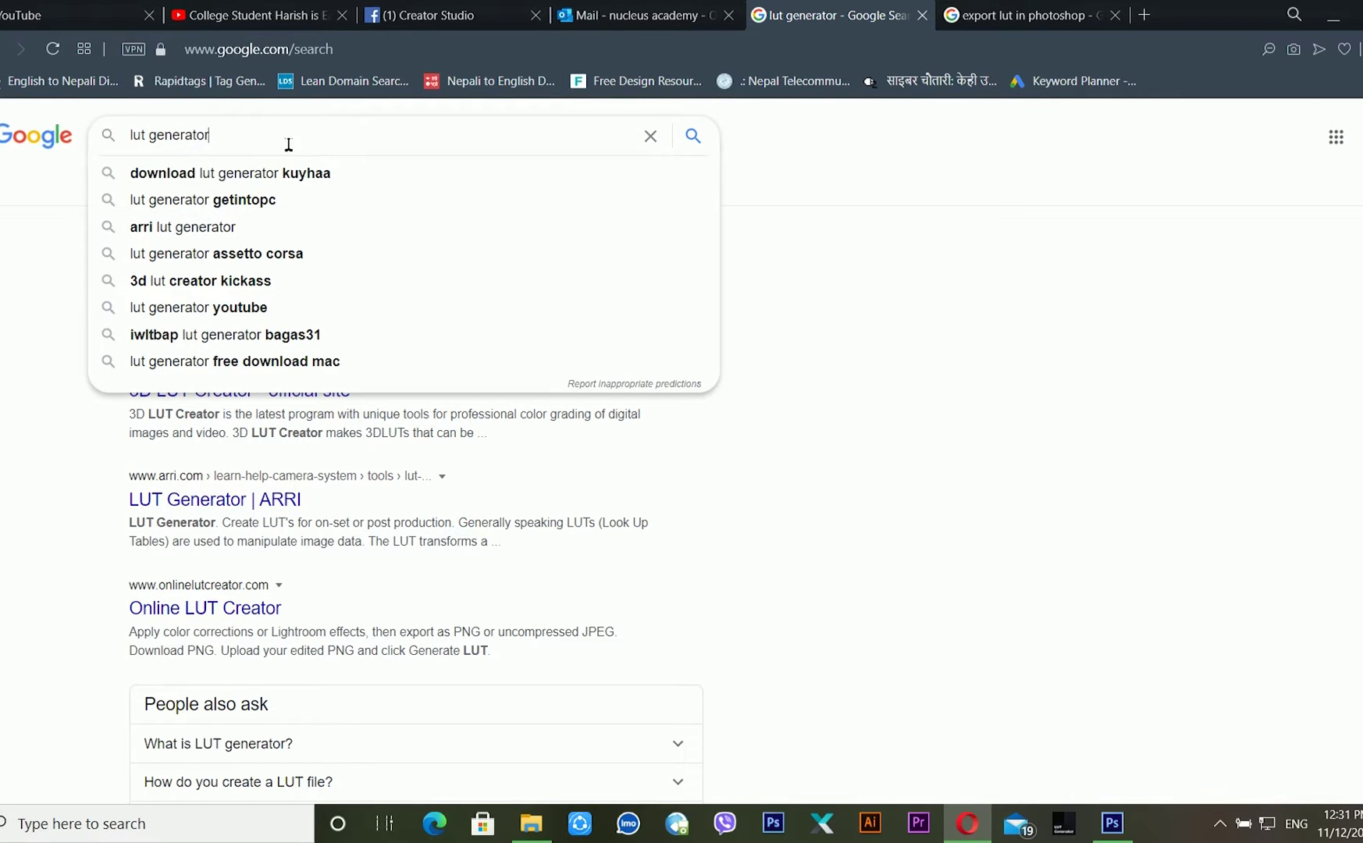
{"action": "left_click", "coordinate": [33, 272]}
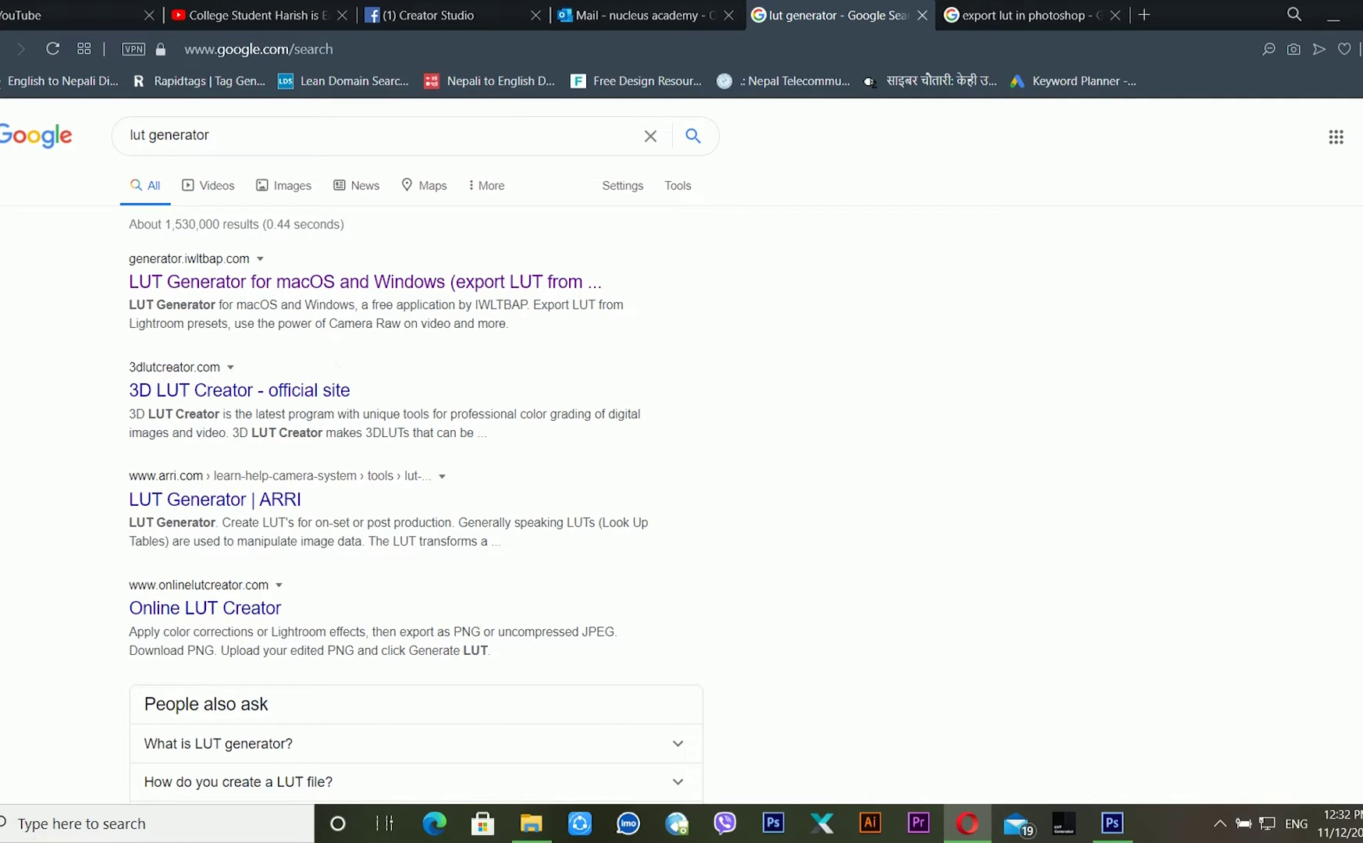
{"action": "left_click", "coordinate": [312, 292]}
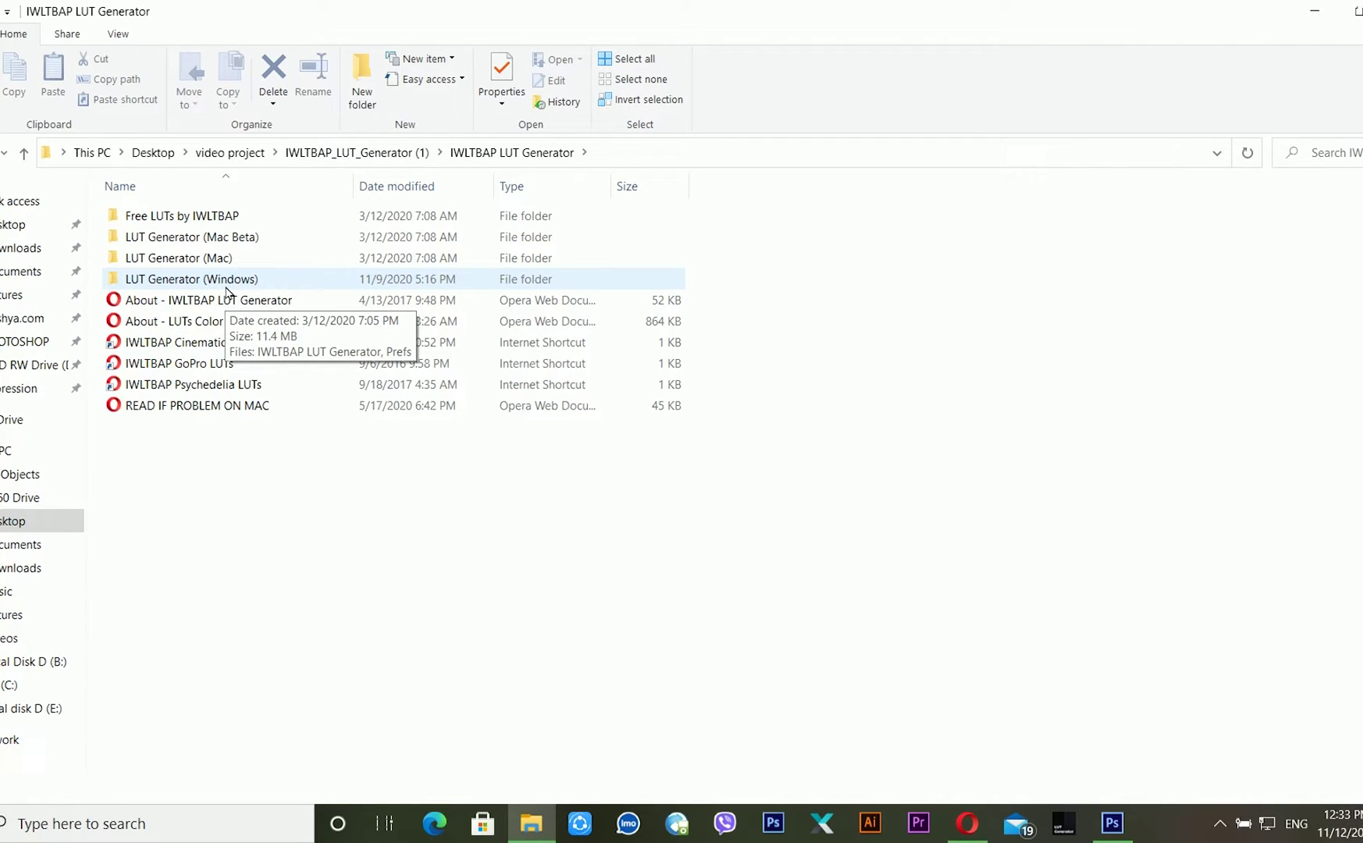
Launch the IWLTBAP LUT Generator application from the LUT Generator (Windows) folder
{"action": "left_click", "coordinate": [230, 285]}
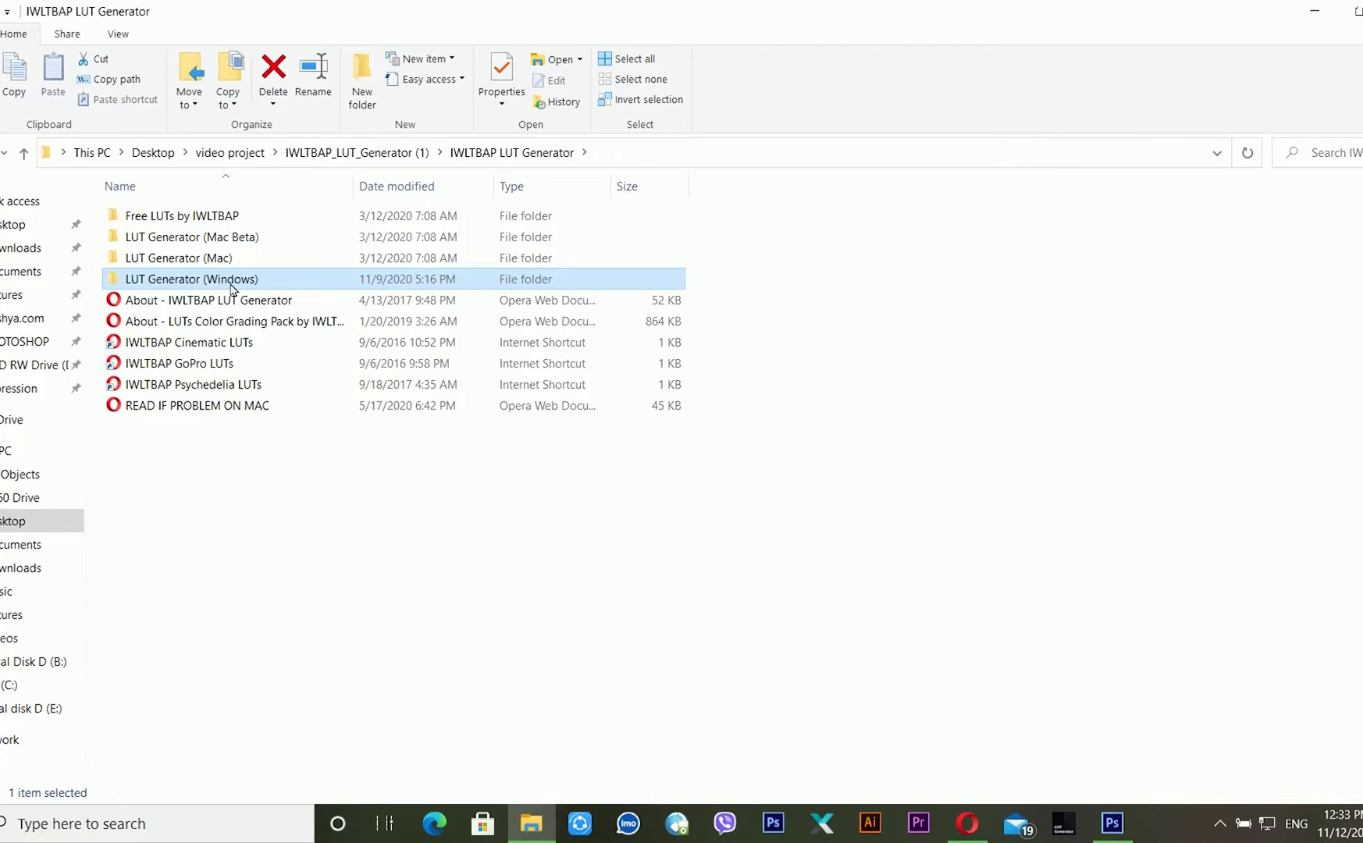
{"action": "double_click", "coordinate": [230, 286]}
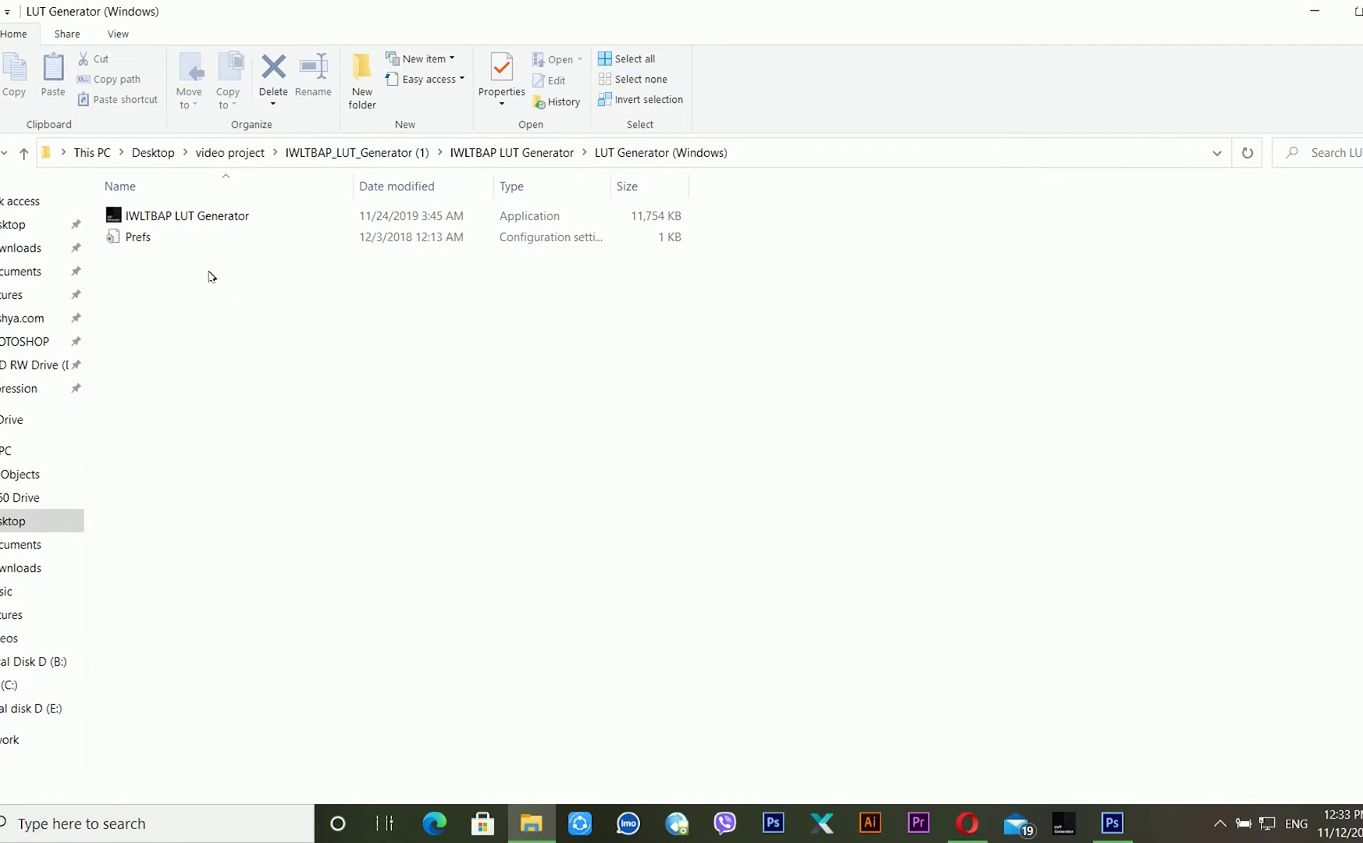
{"action": "double_click", "coordinate": [216, 220]}
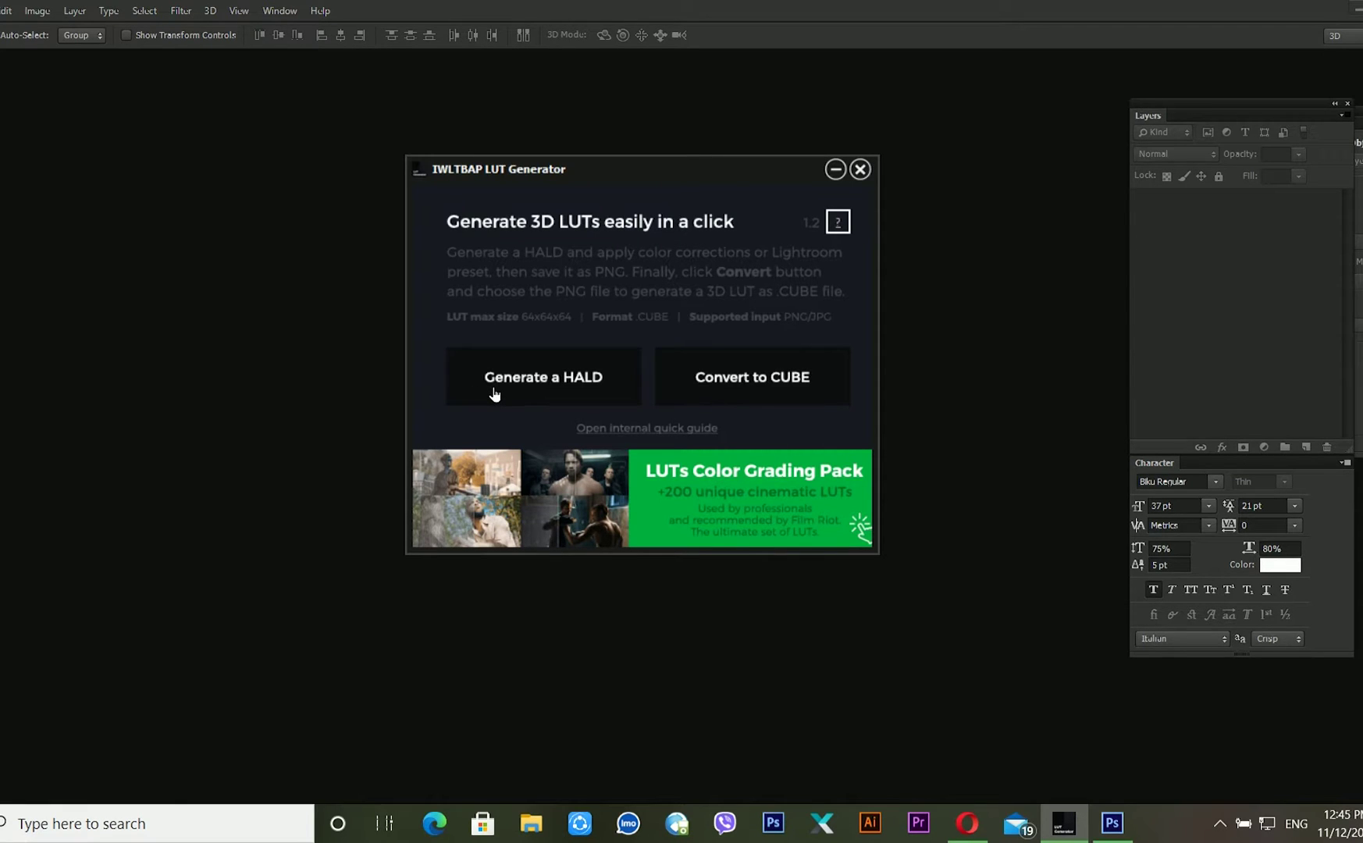
Generate a HALD image into a new Desktop folder named "hald"
{"action": "left_click", "coordinate": [544, 388]}
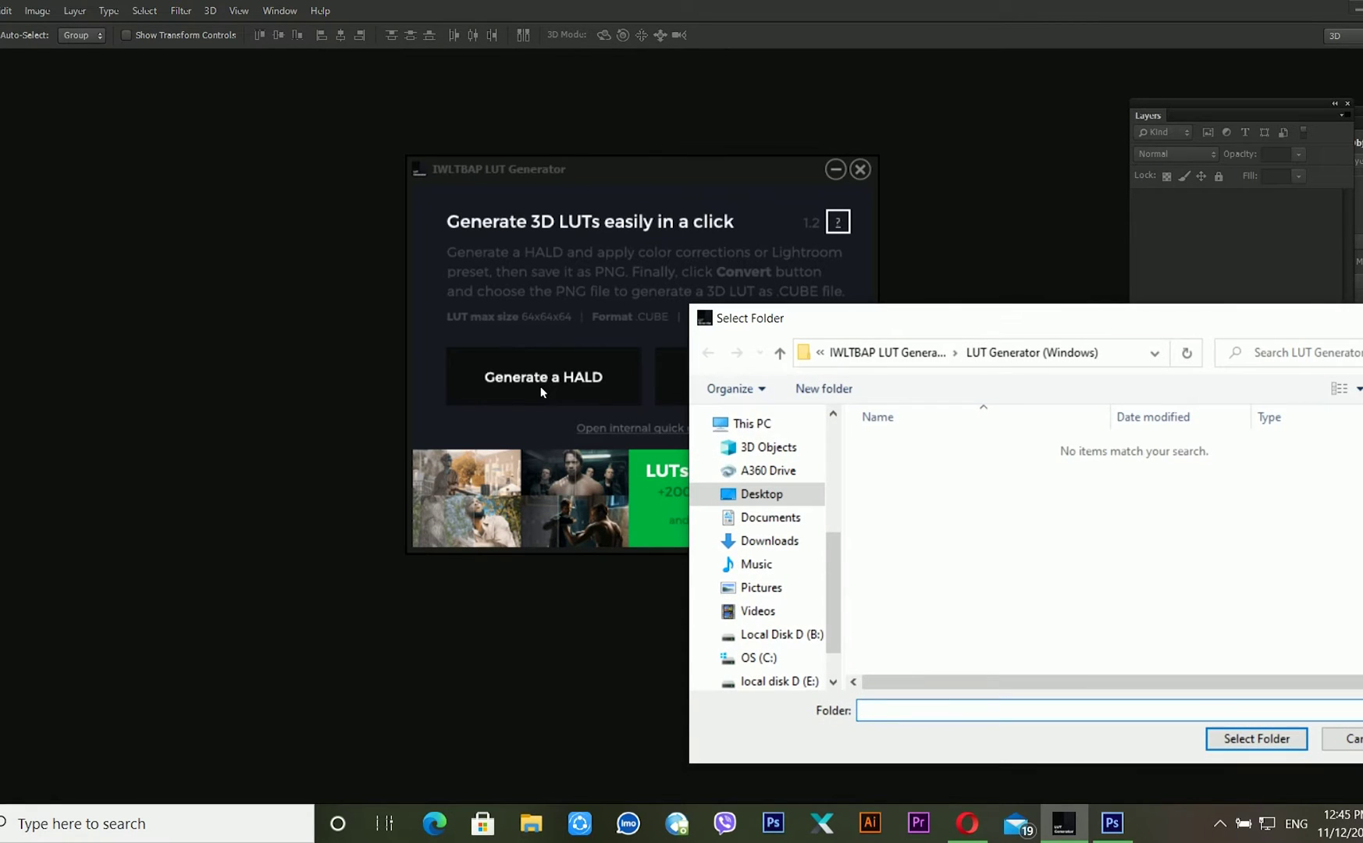
{"action": "left_click", "coordinate": [756, 495]}
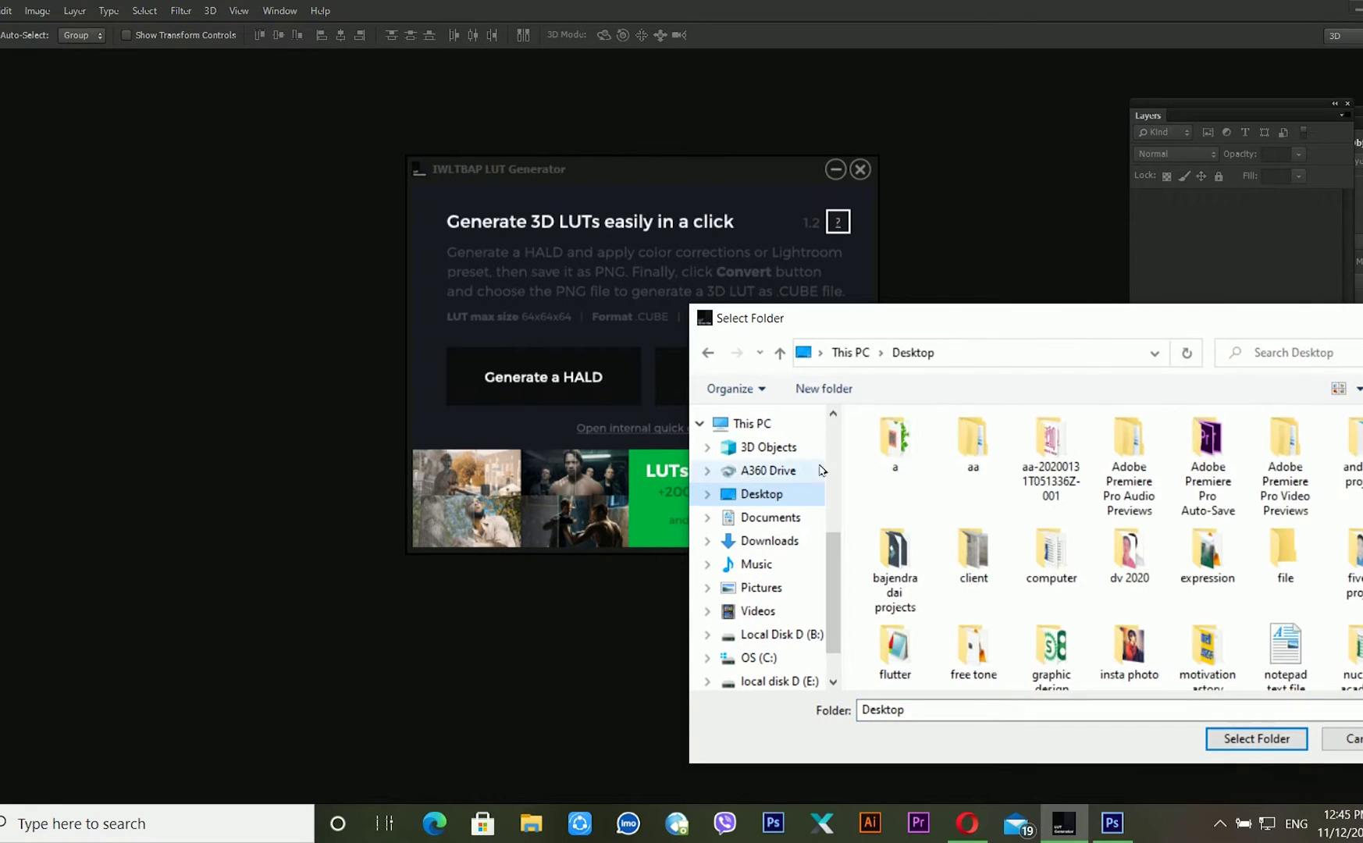
{"action": "left_click", "coordinate": [880, 451]}
{"action": "key", "text": "v"}
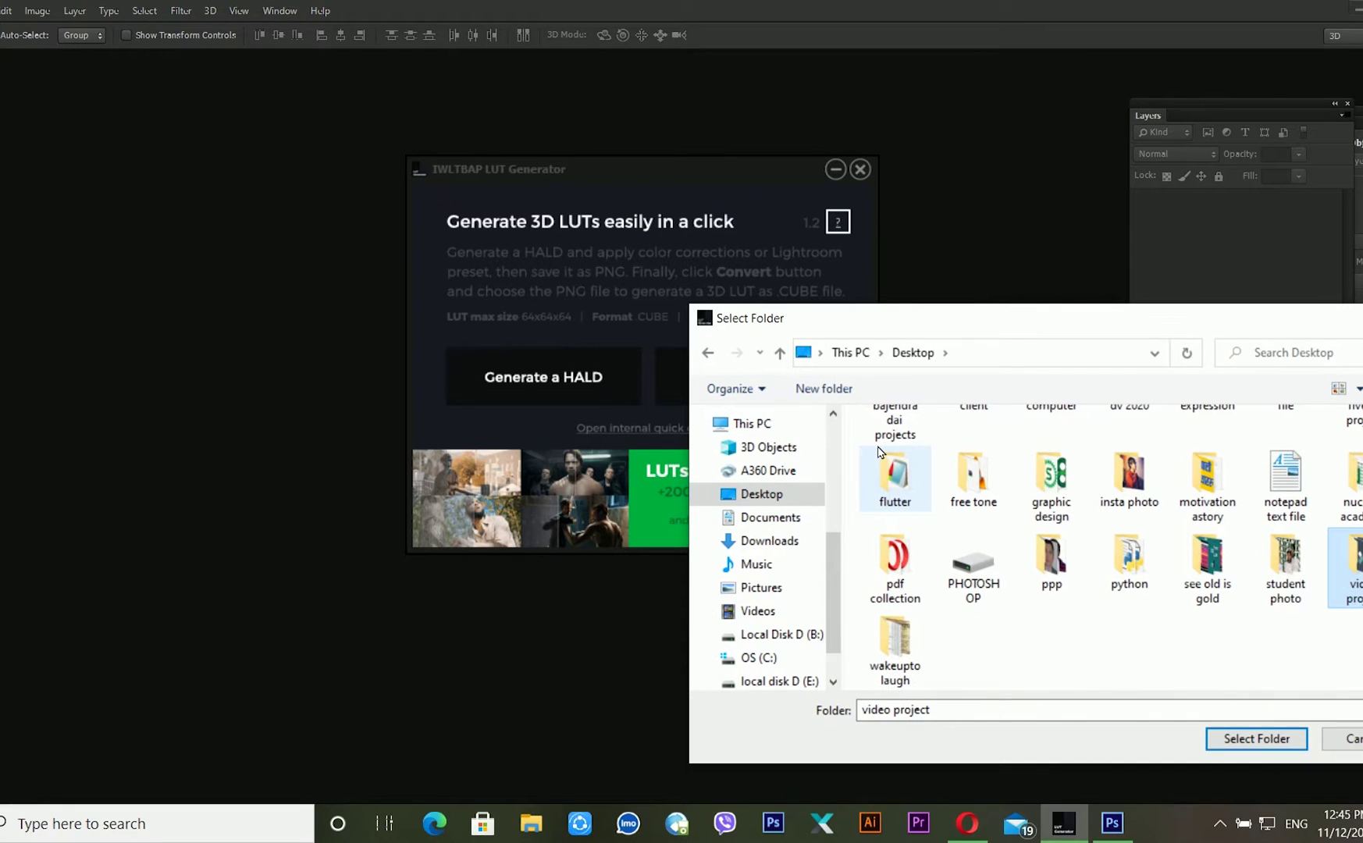
{"action": "left_click", "coordinate": [851, 394]}
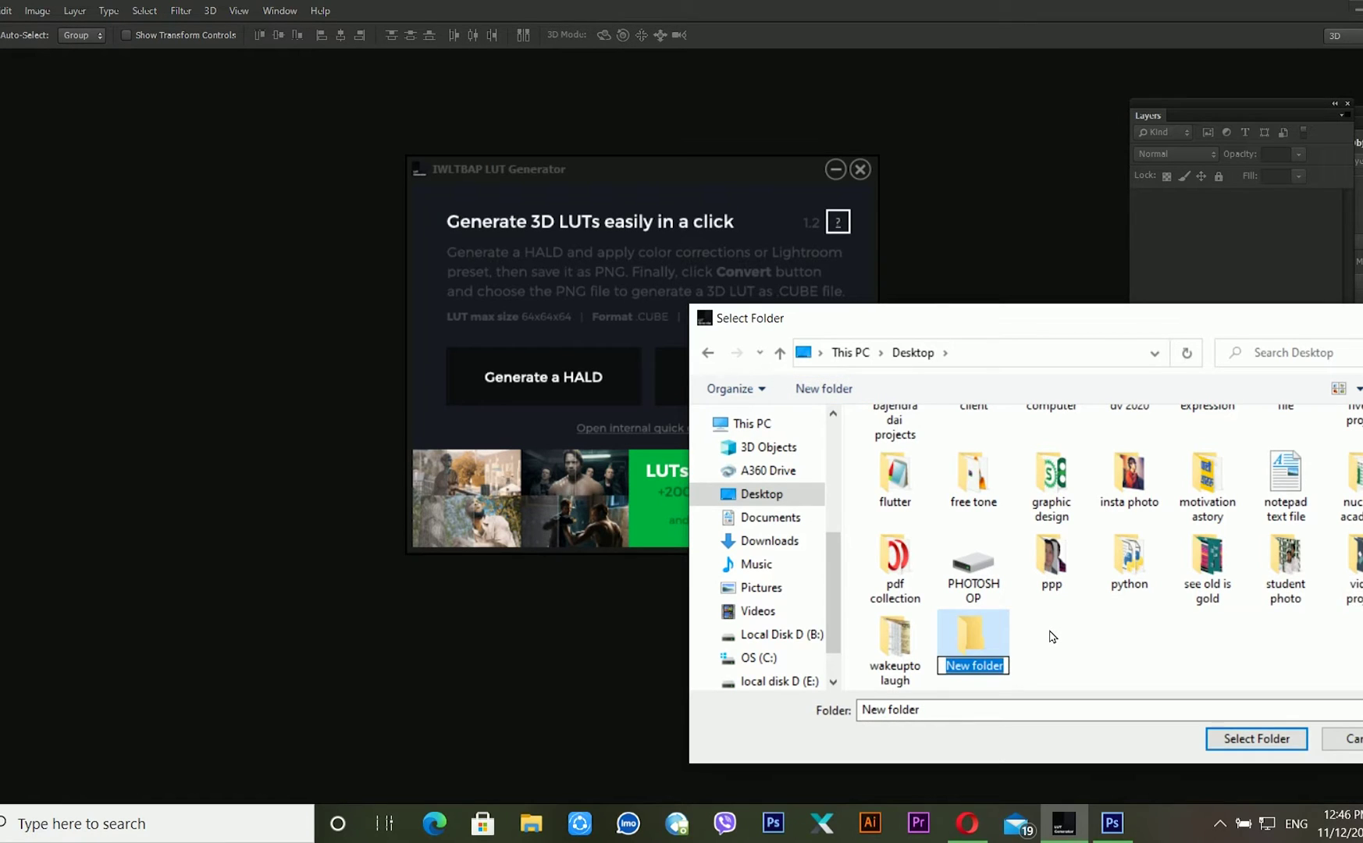
{"action": "type", "text": "hald"}
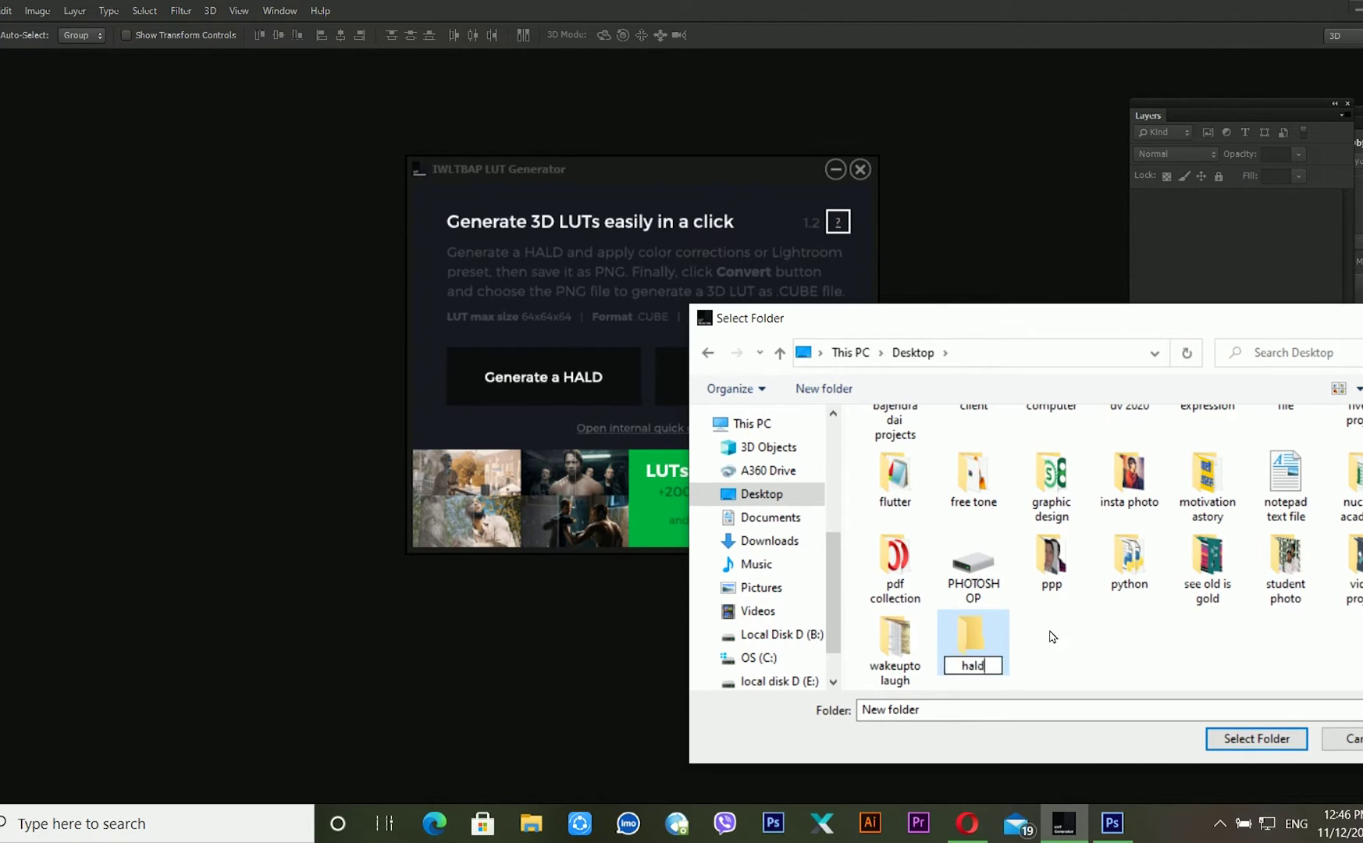
{"action": "key", "text": "Return"}
{"action": "key", "text": "Return"}
{"action": "left_click", "coordinate": [906, 433]}
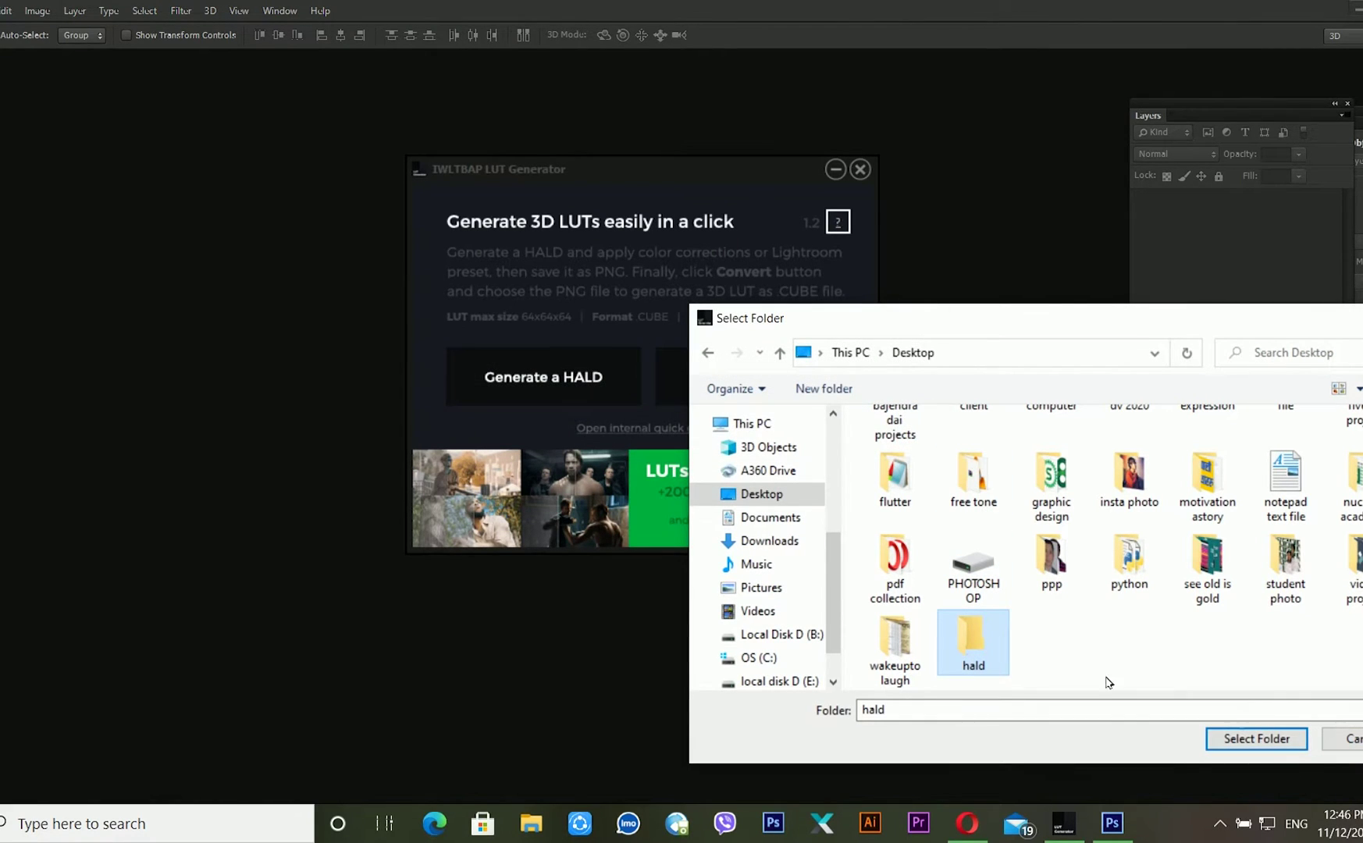
{"action": "left_click", "coordinate": [1255, 739]}
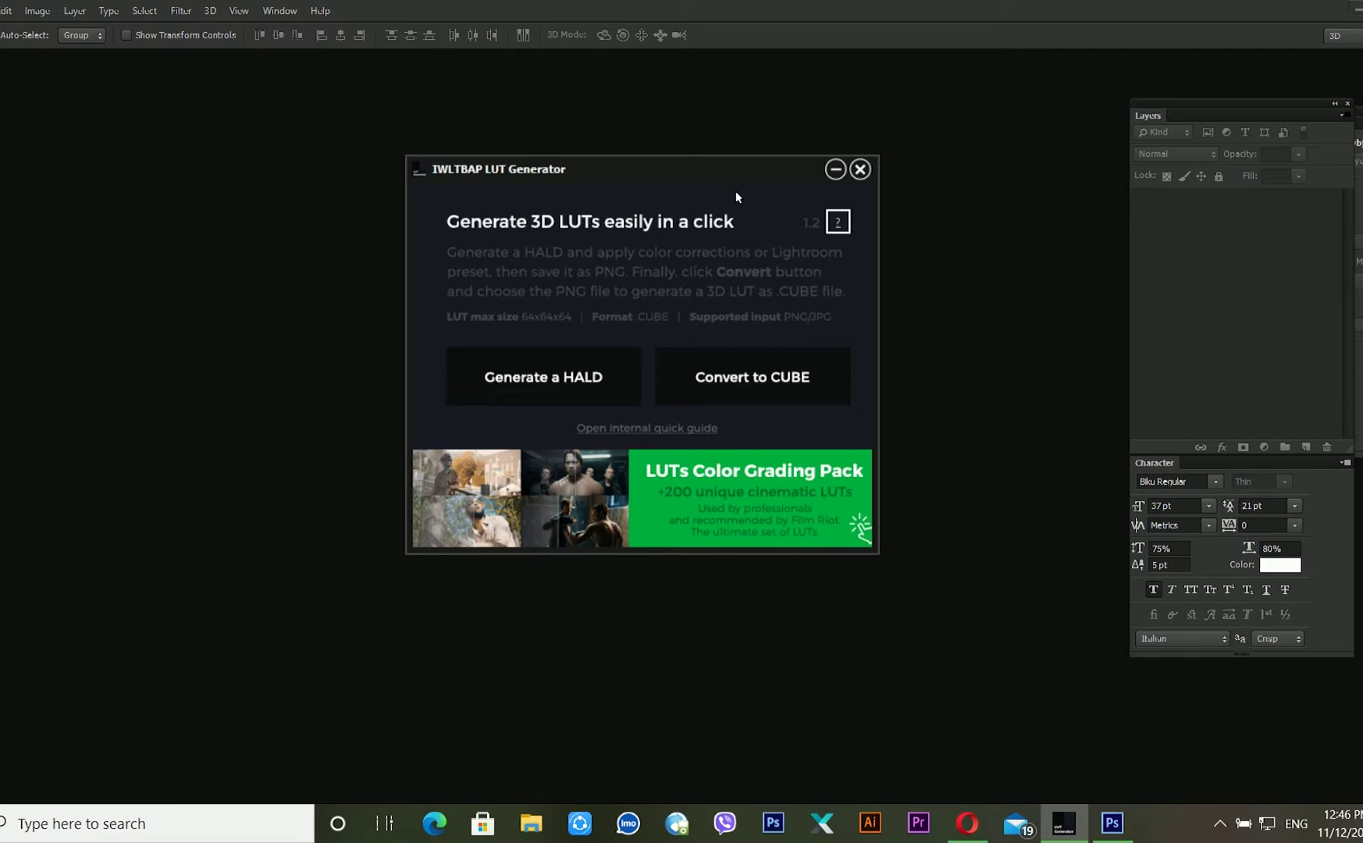
Switch to Photoshop and open the Neutral-512 image from the hald folder on the Desktop
{"action": "left_click", "coordinate": [259, 158]}
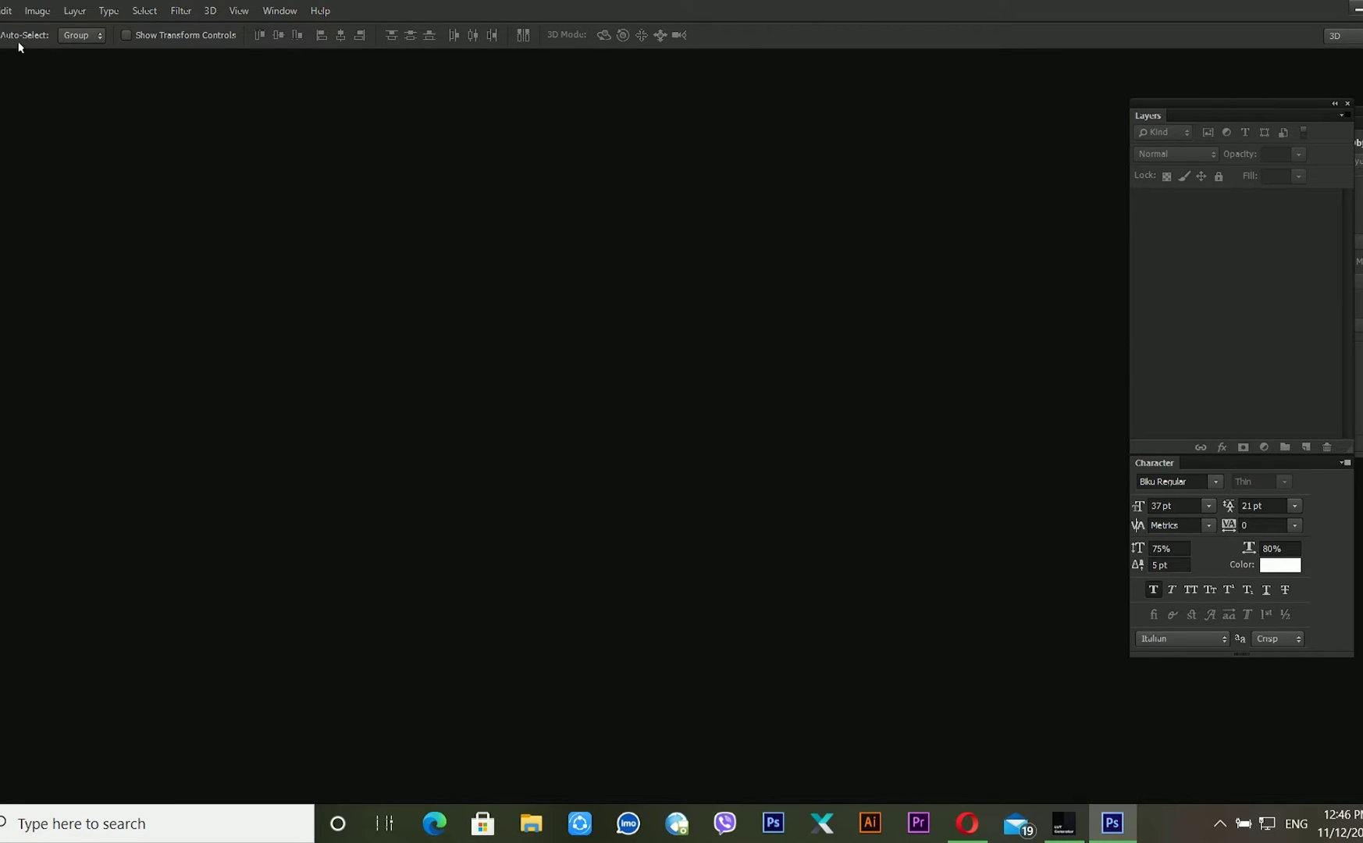
{"action": "key", "text": "alt+f"}
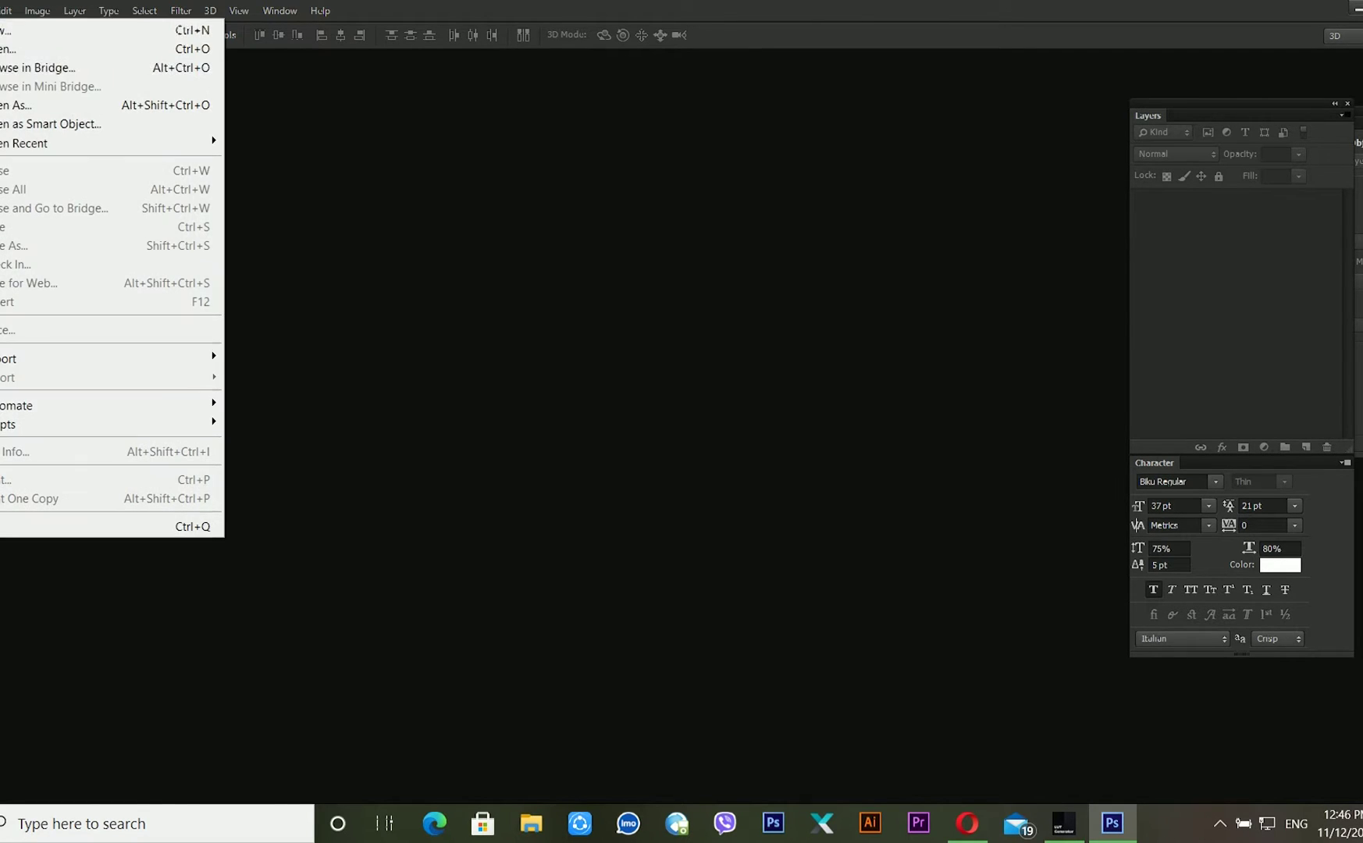
{"action": "left_click", "coordinate": [11, 47]}
{"action": "left_click", "coordinate": [450, 223]}
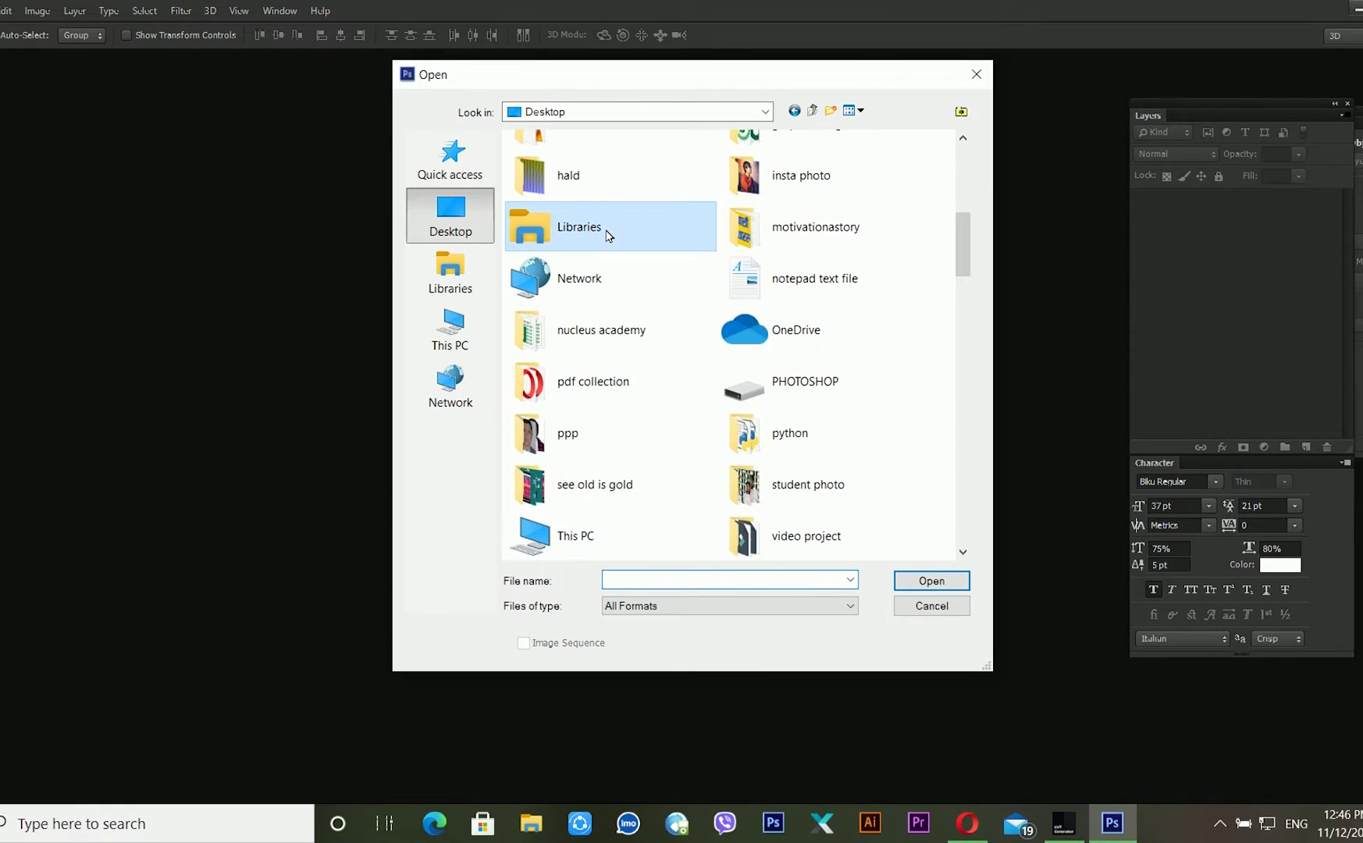
{"action": "double_click", "coordinate": [591, 188]}
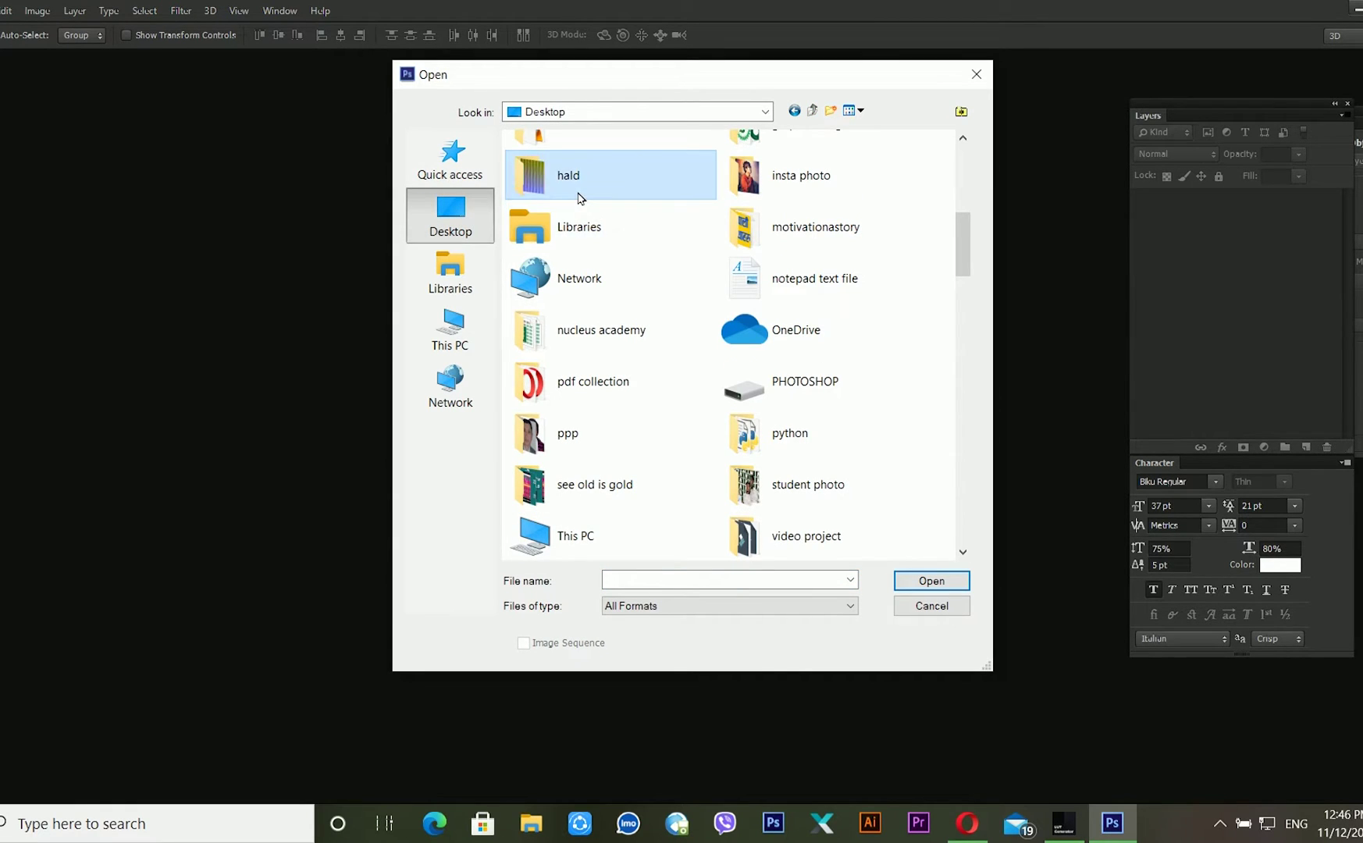
{"action": "left_click", "coordinate": [589, 205]}
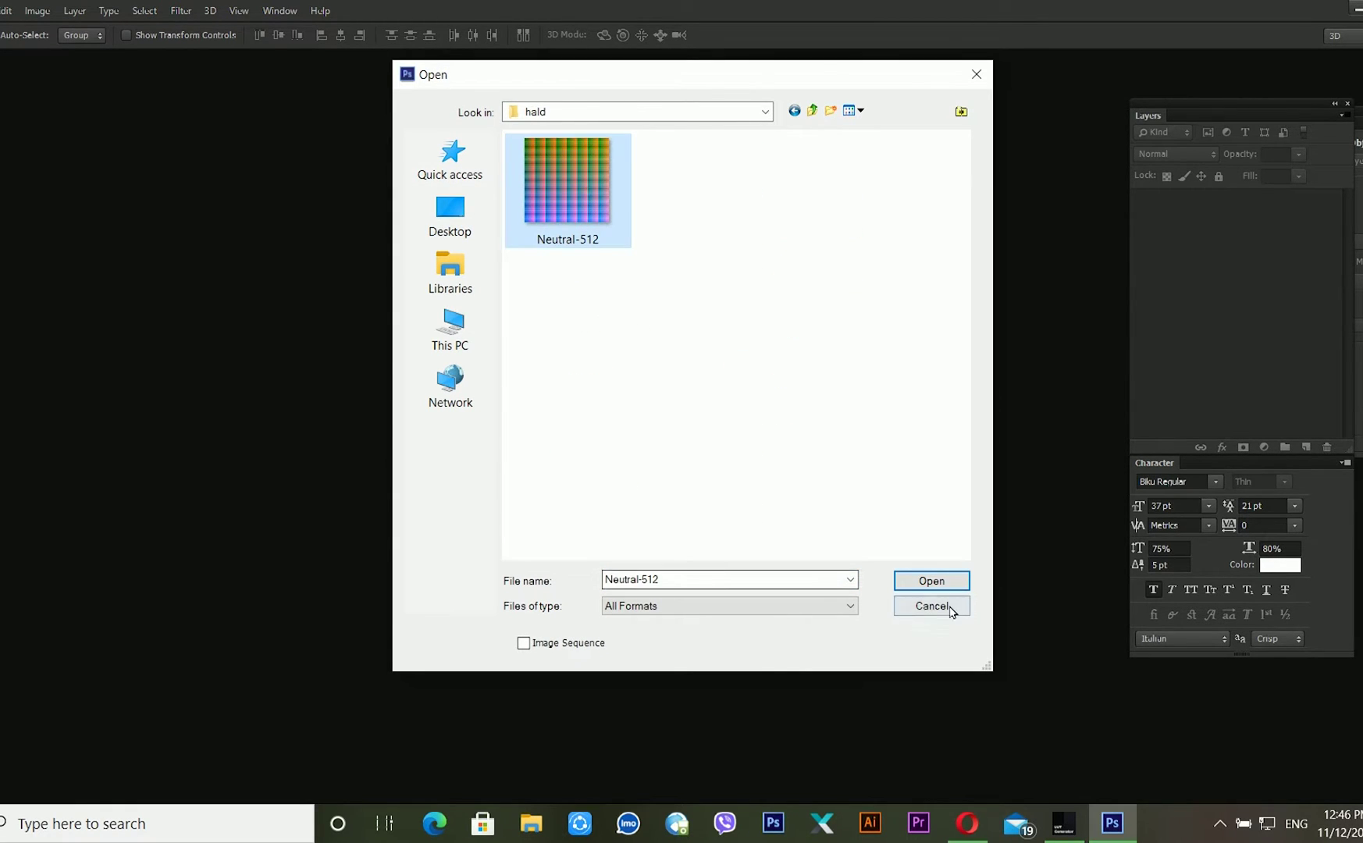
{"action": "left_click", "coordinate": [956, 576]}
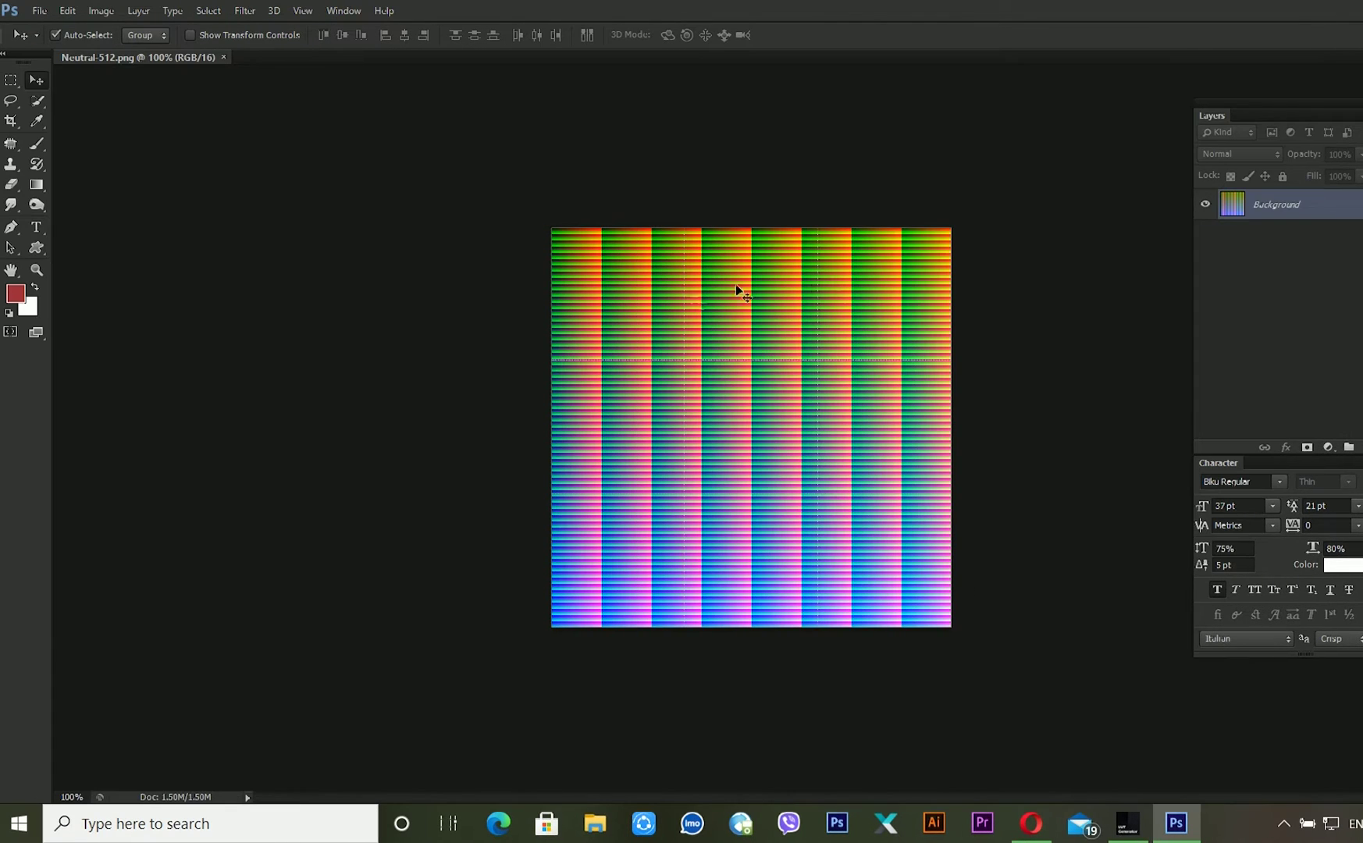
Open photo1.jpeg from the insta photo folder on the Desktop as a second document
{"action": "left_click", "coordinate": [1138, 826]}
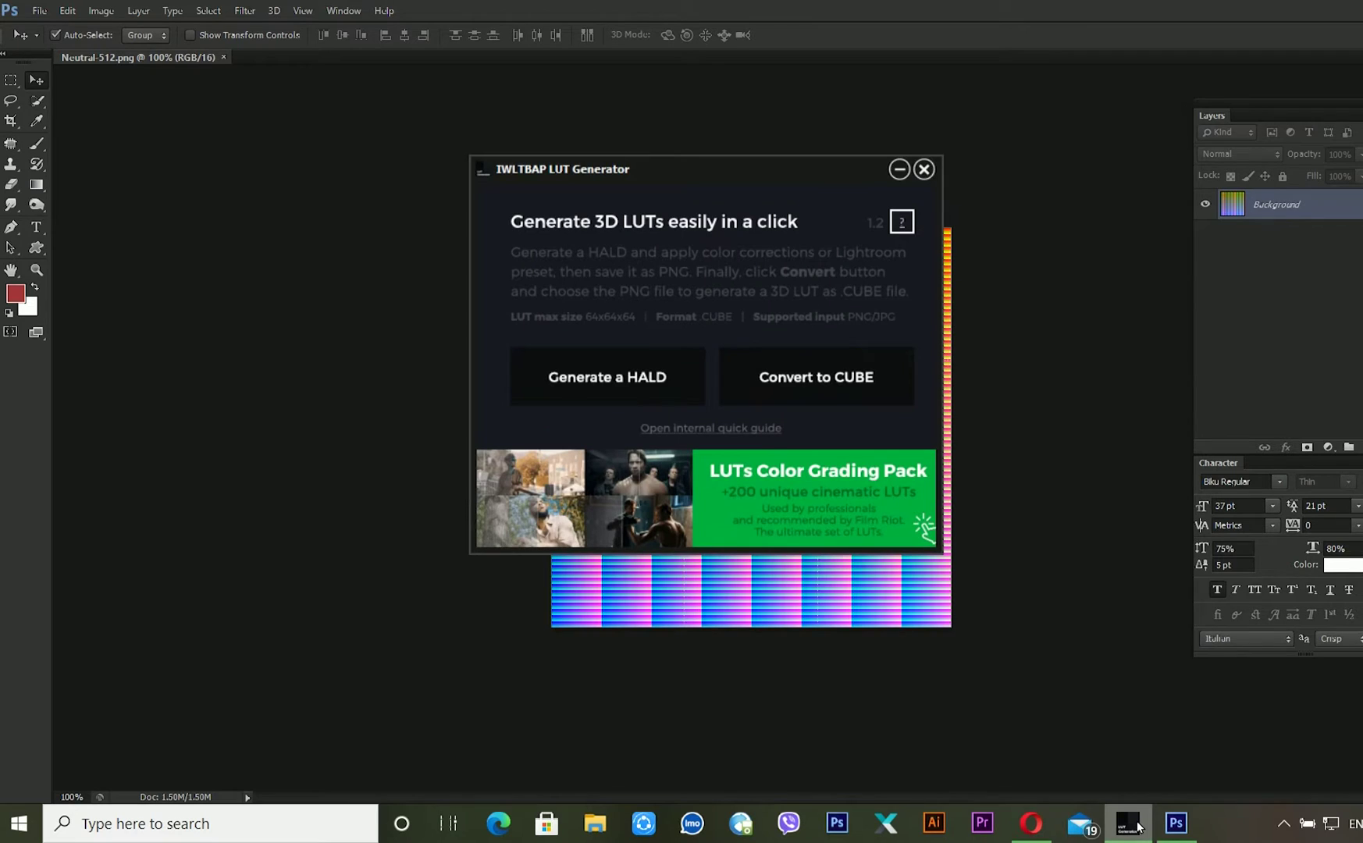
{"action": "left_click", "coordinate": [213, 228]}
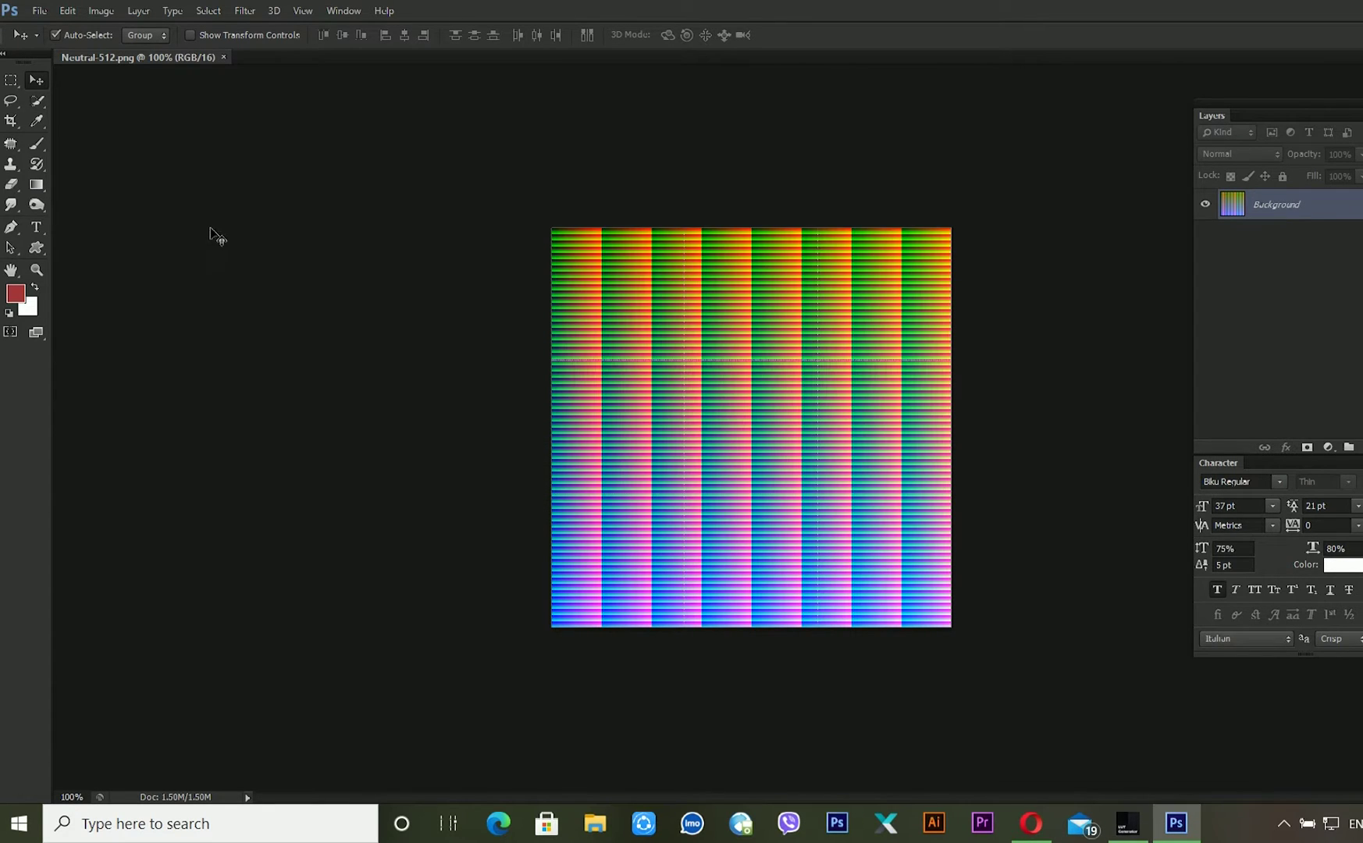
{"action": "left_click", "coordinate": [39, 10]}
{"action": "left_click", "coordinate": [79, 51]}
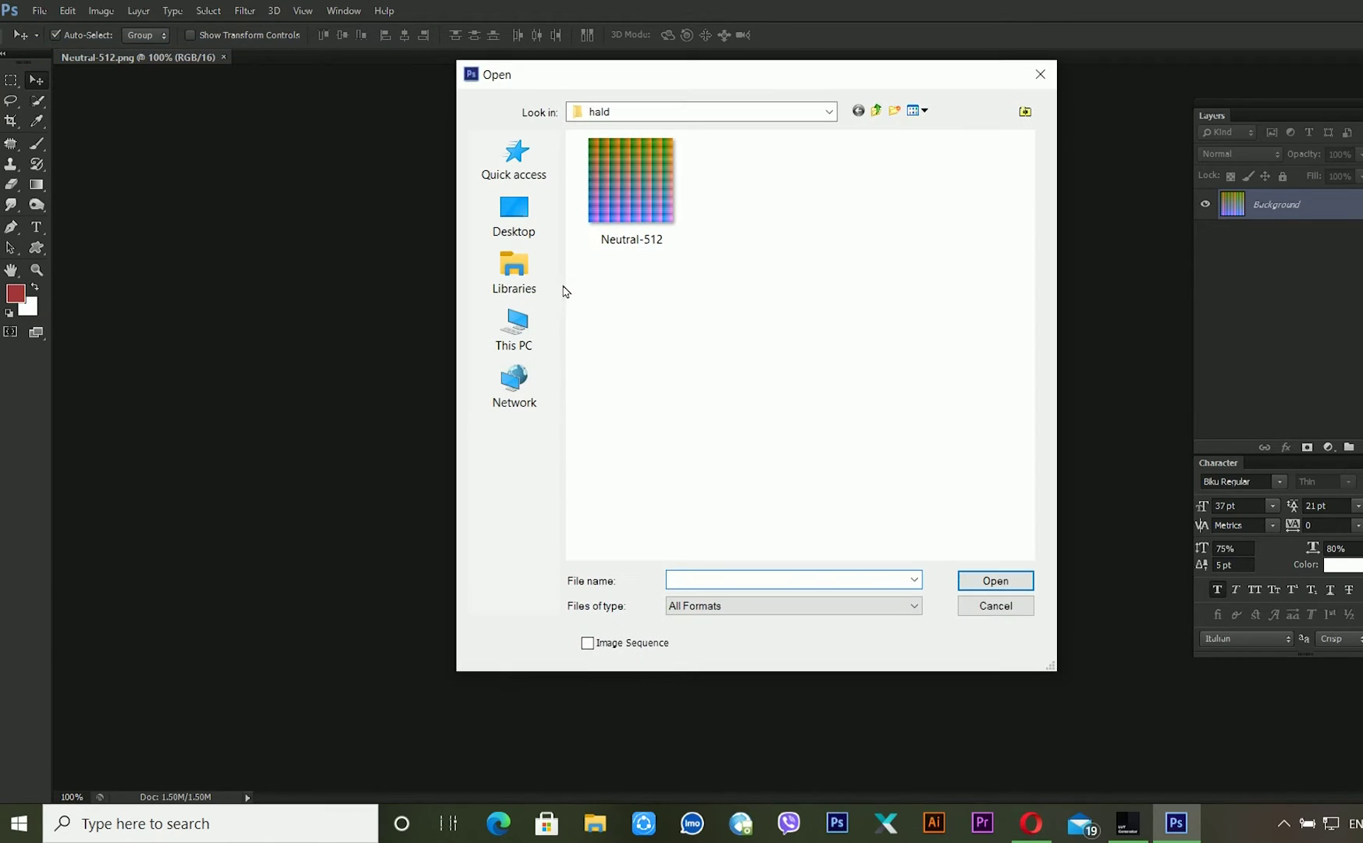
{"action": "left_click", "coordinate": [534, 223]}
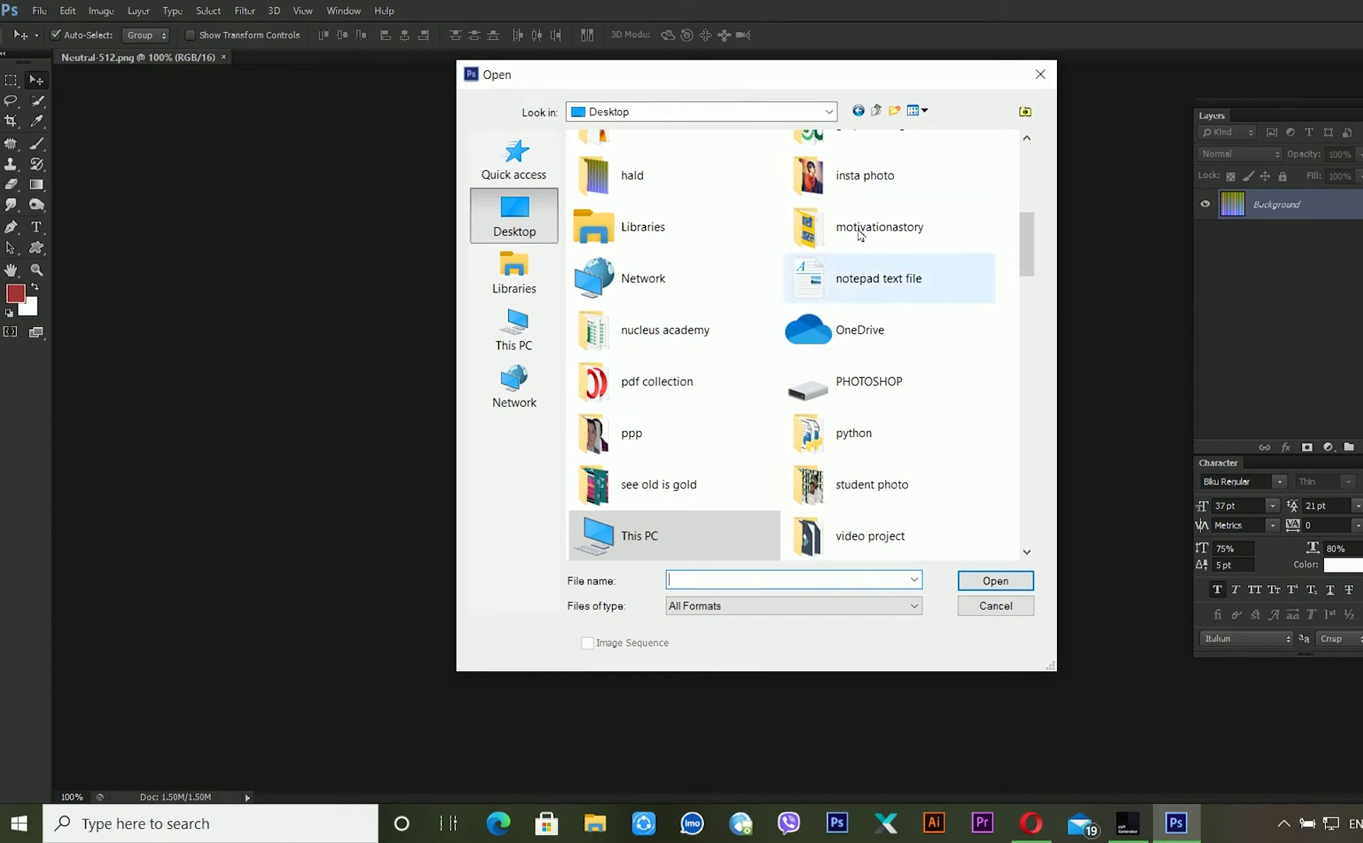
{"action": "double_click", "coordinate": [837, 178]}
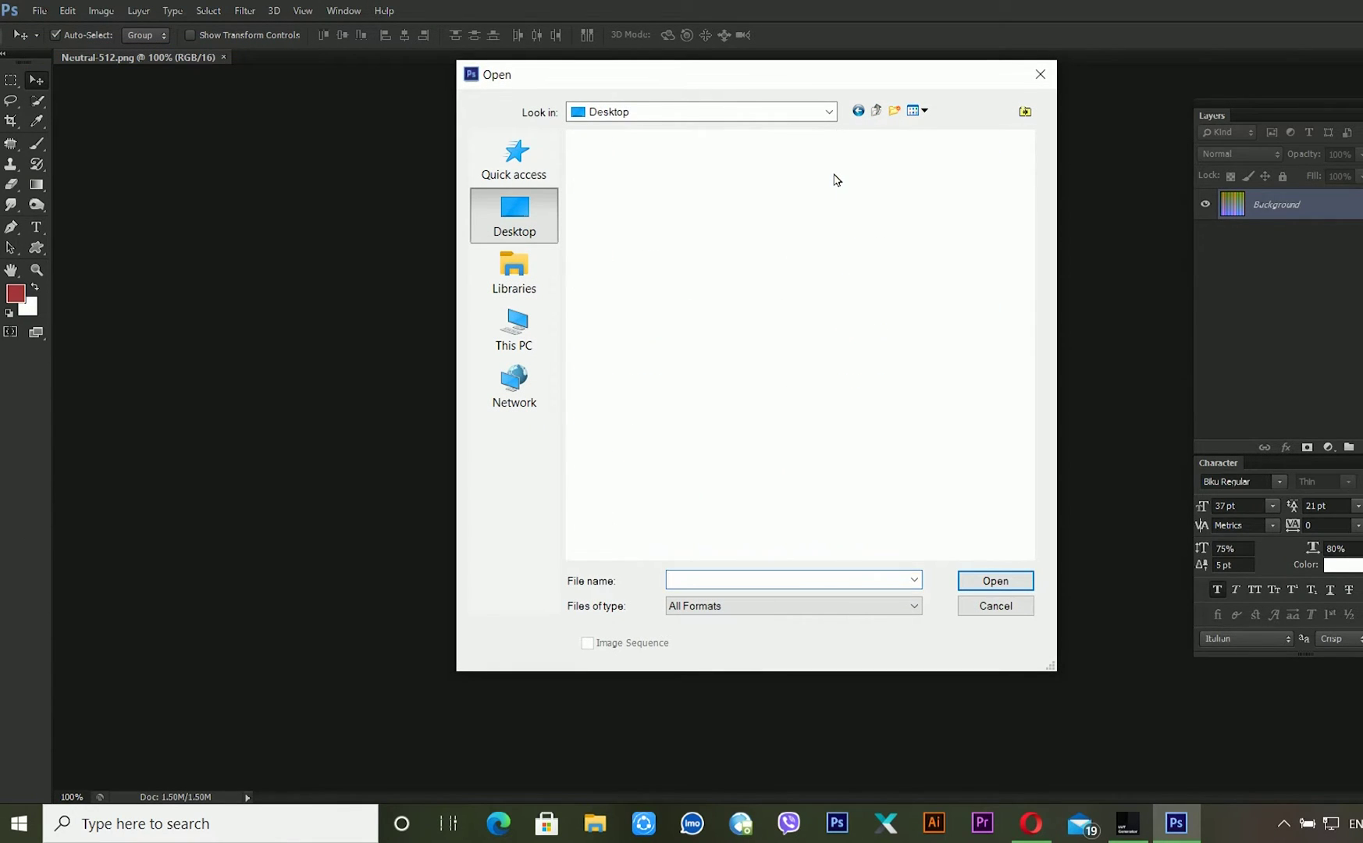
{"action": "left_click", "coordinate": [655, 196]}
{"action": "double_click", "coordinate": [655, 196]}
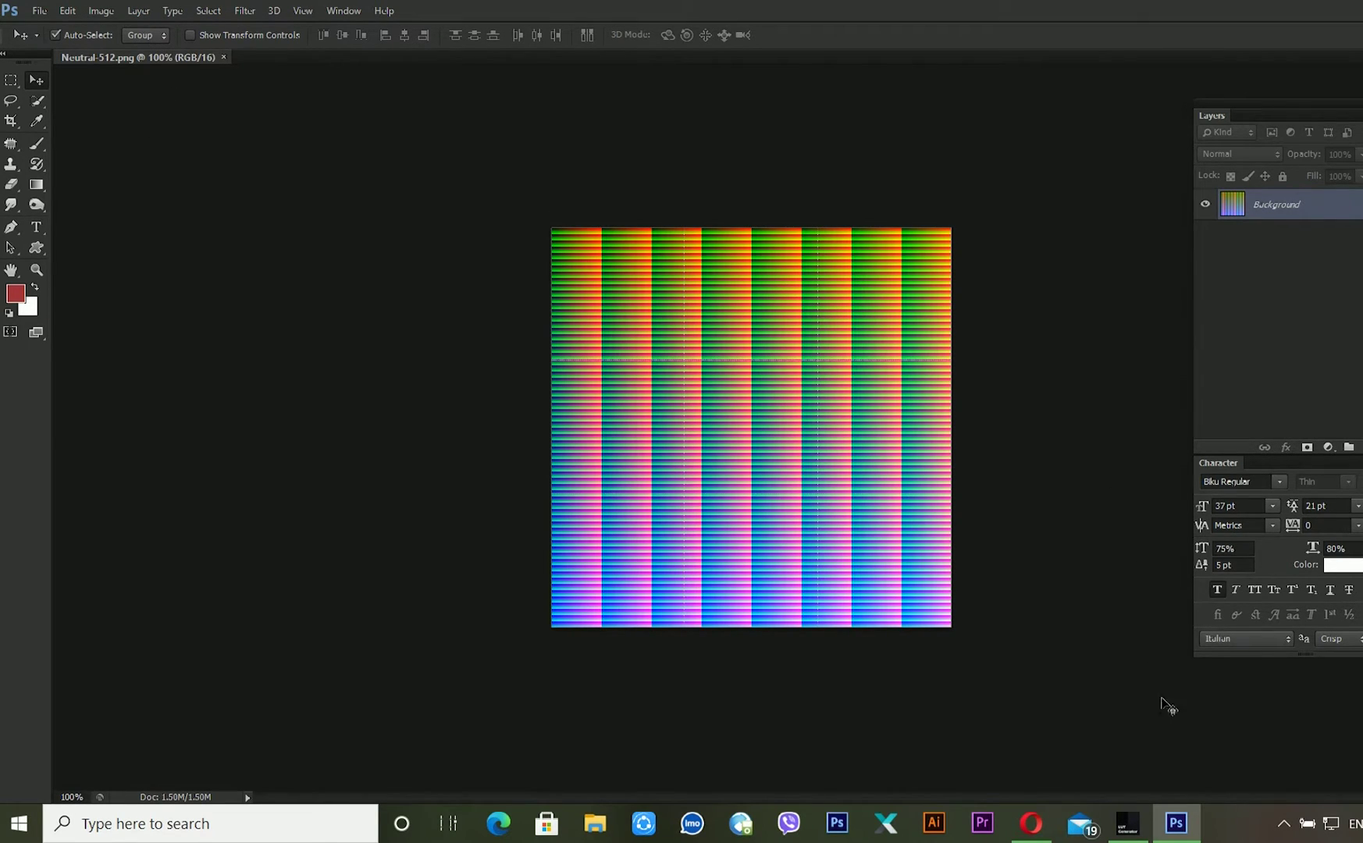
{"action": "left_click", "coordinate": [1128, 824]}
{"action": "left_click", "coordinate": [1129, 823]}
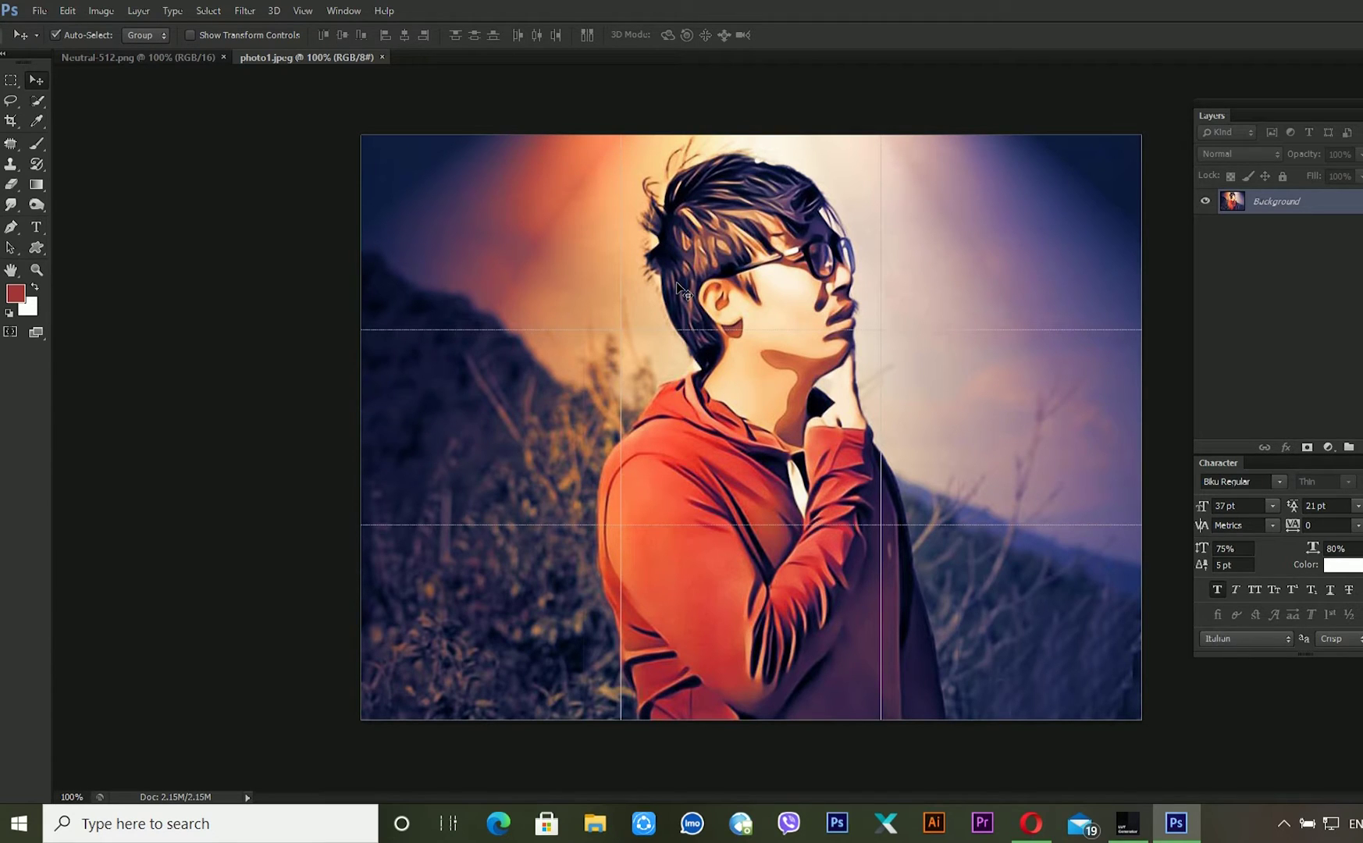
Add a Brightness/Contrast adjustment layer to photo1.jpeg with brightness 44 and contrast -15
{"action": "left_click", "coordinate": [1329, 447]}
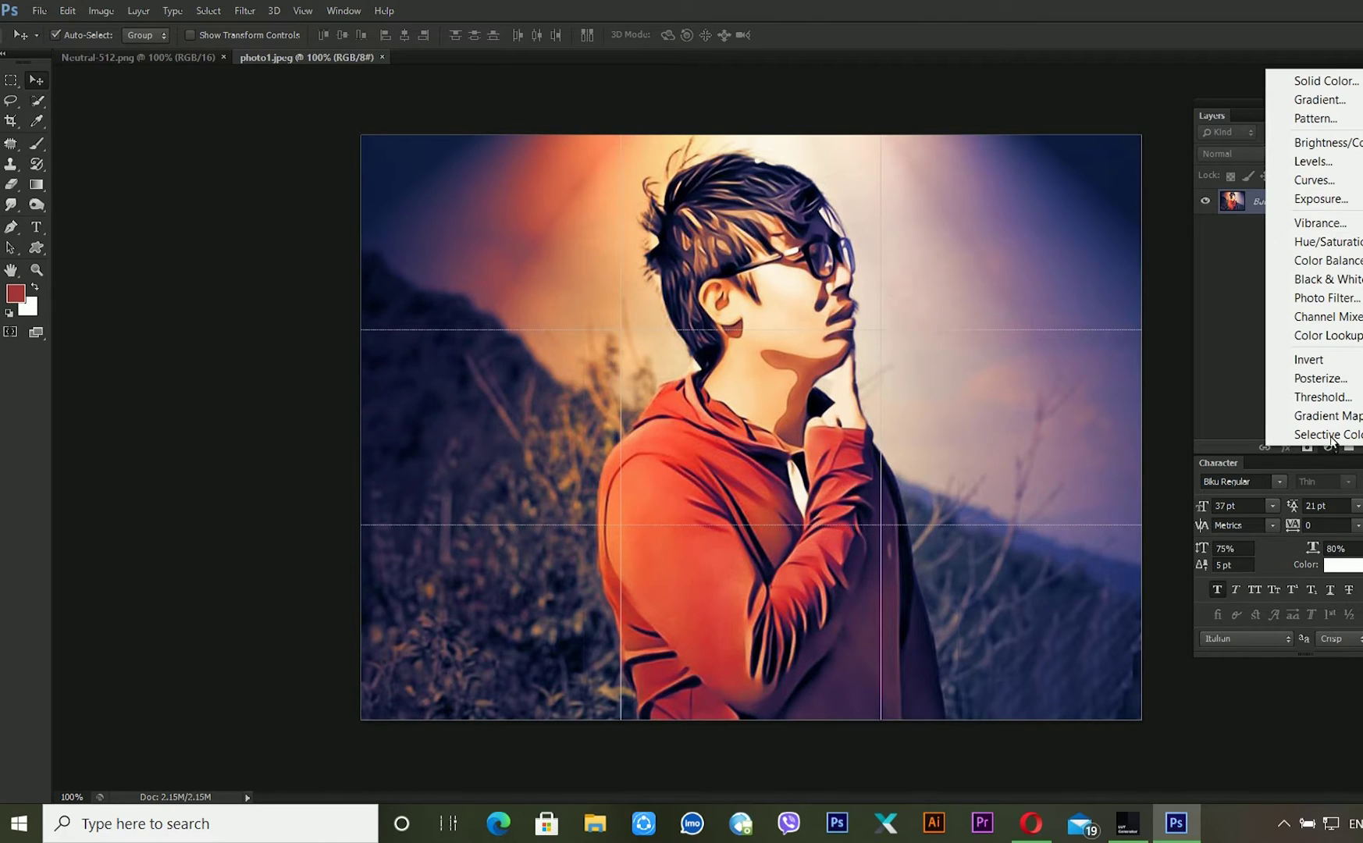
{"action": "left_click", "coordinate": [1320, 142]}
{"action": "left_click_drag", "start_coordinate": [288, 231], "coordinate": [321, 231]}
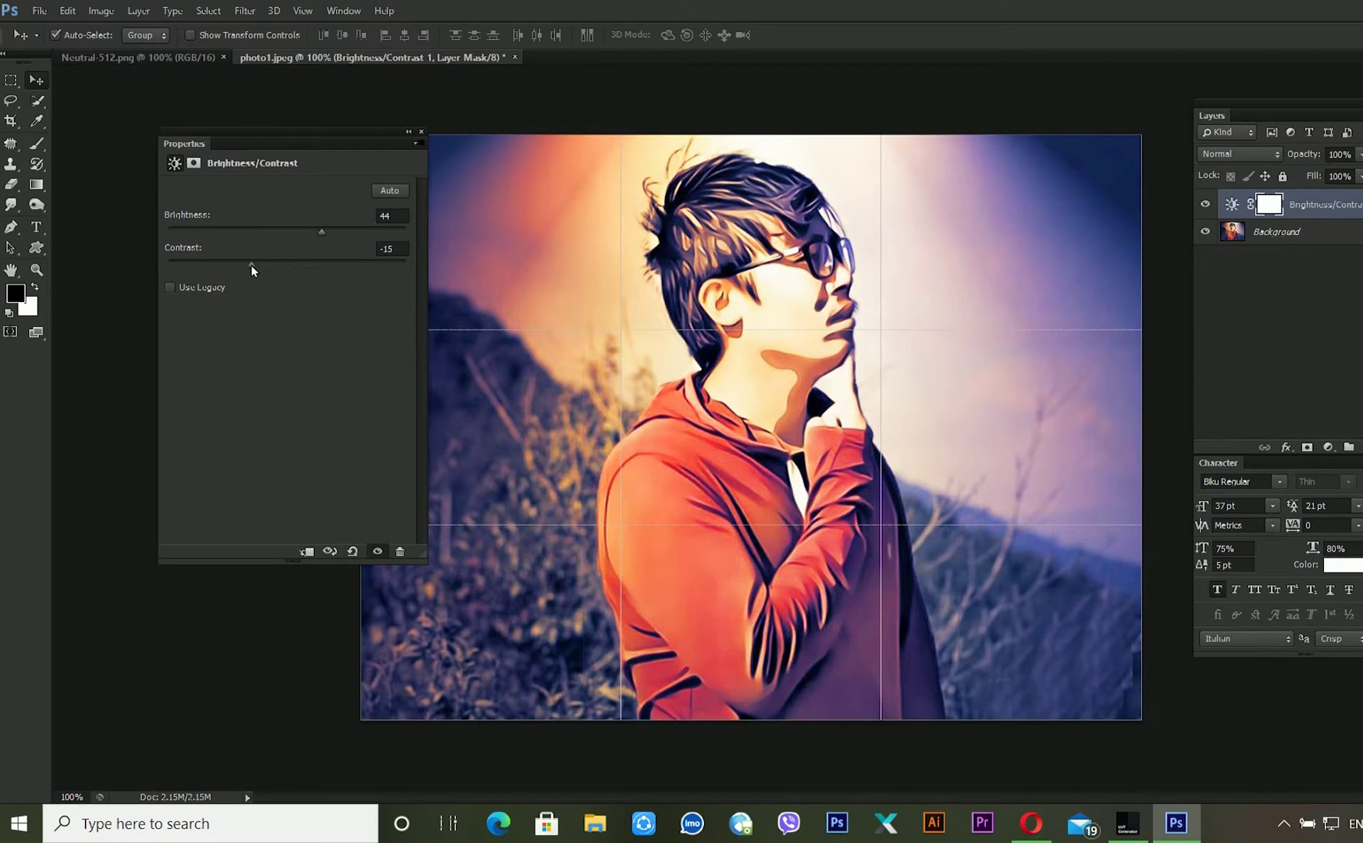
Add an Exposure adjustment layer to photo1.jpeg with exposure +0.46 and offset -0.0578
{"action": "left_click", "coordinate": [1328, 446]}
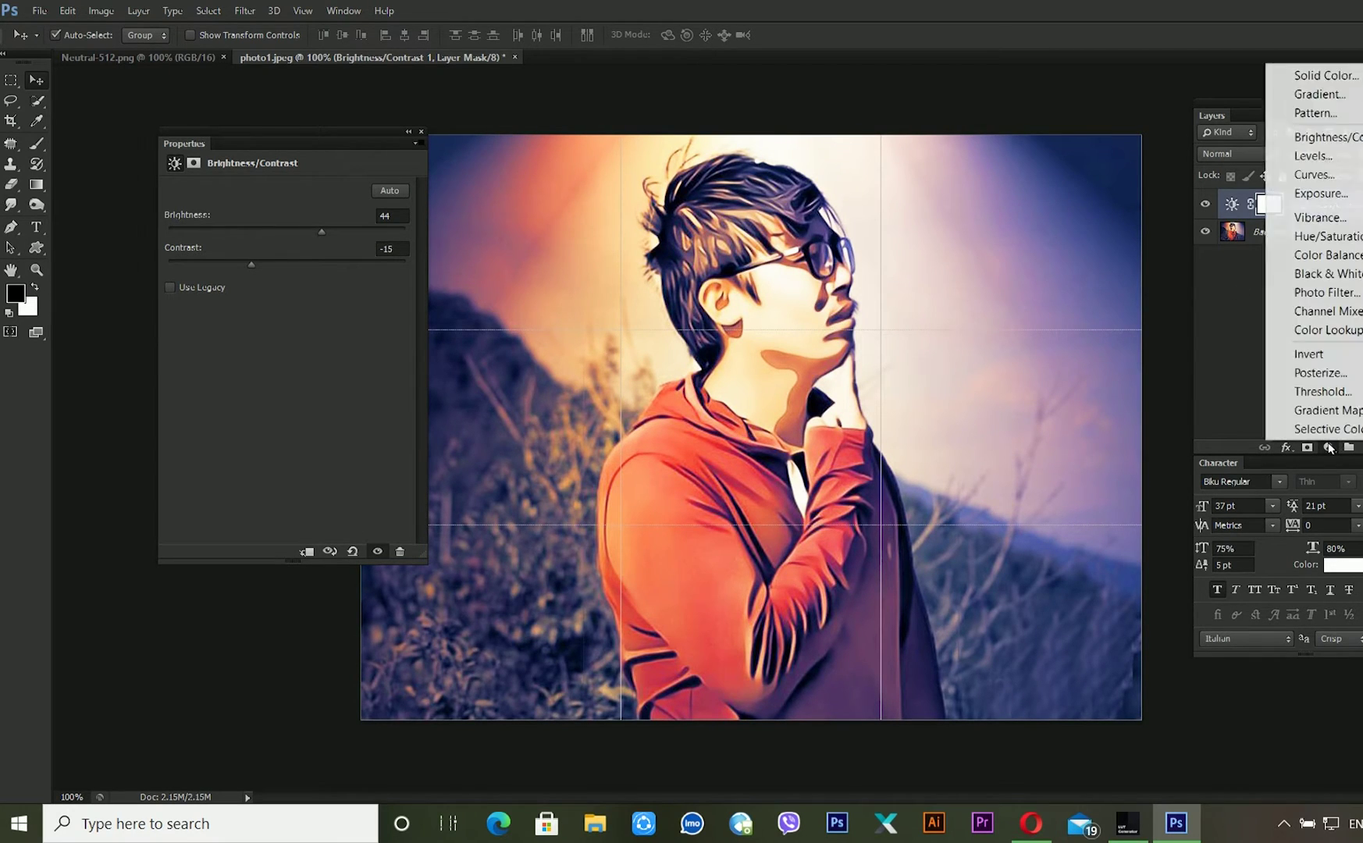
{"action": "left_click", "coordinate": [1321, 193]}
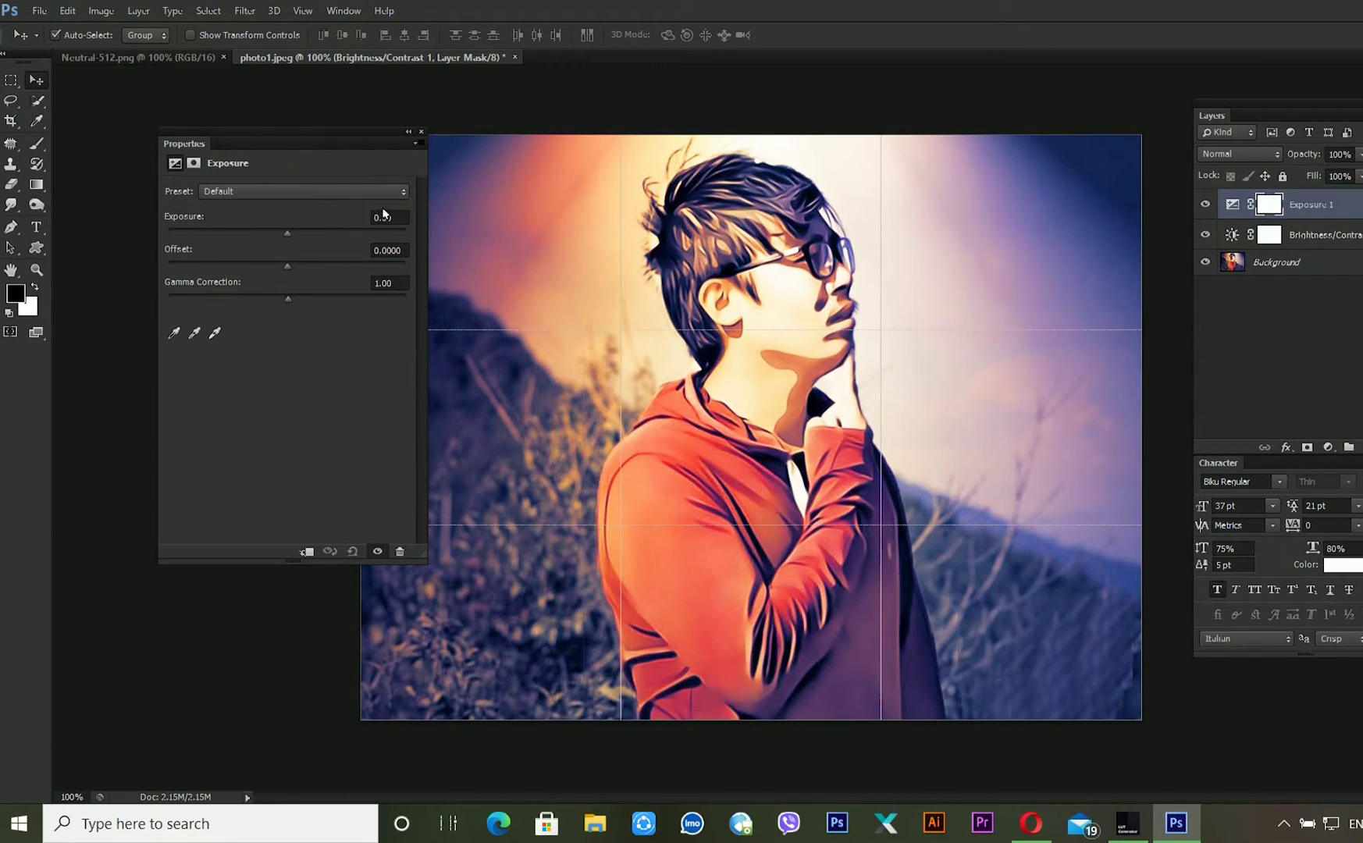
{"action": "left_click_drag", "start_coordinate": [293, 231], "coordinate": [288, 296]}
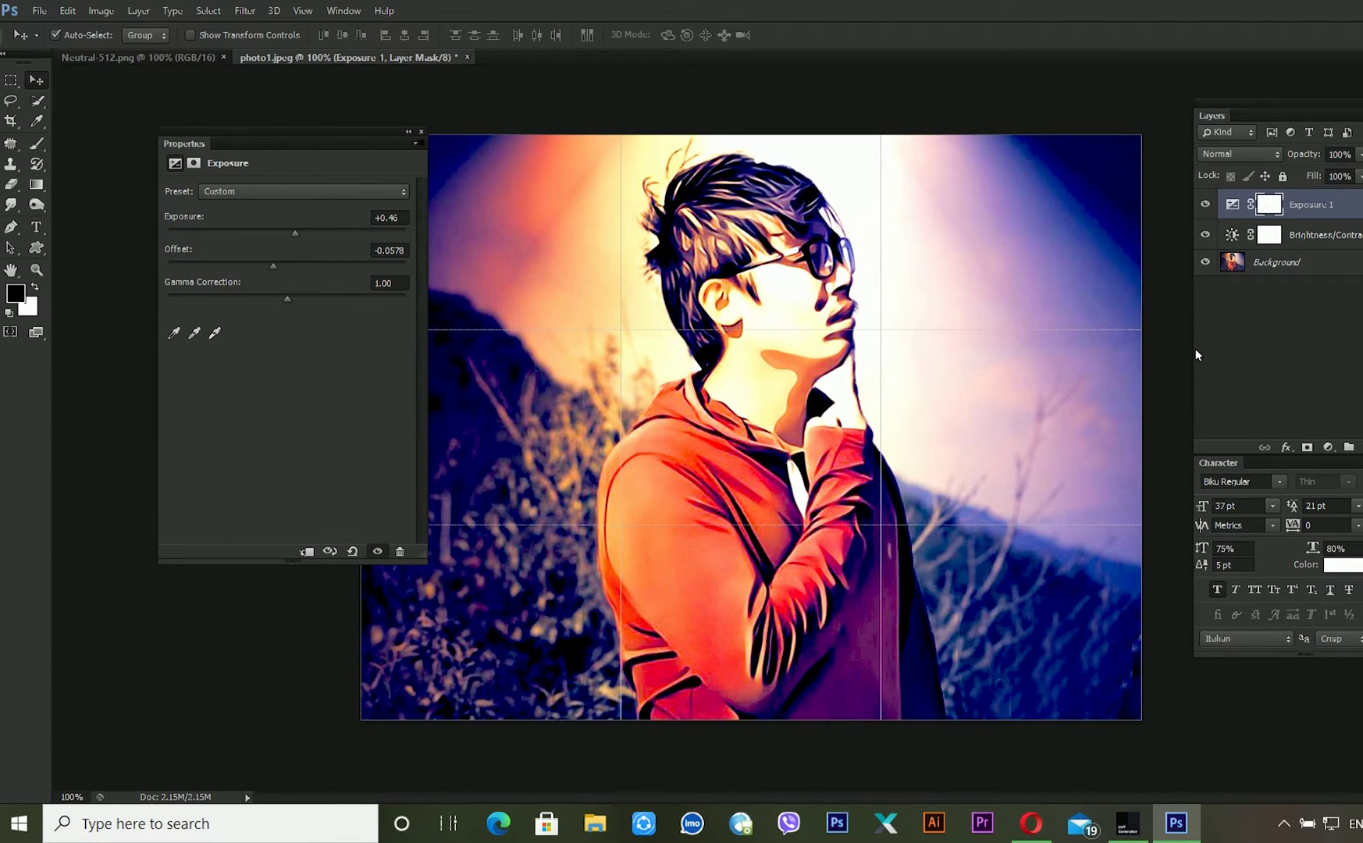
Add a Color Balance adjustment layer with the midtones' Cyan–Red at +67 and shift Magenta–Green slightly towards green
{"action": "left_click", "coordinate": [1329, 448]}
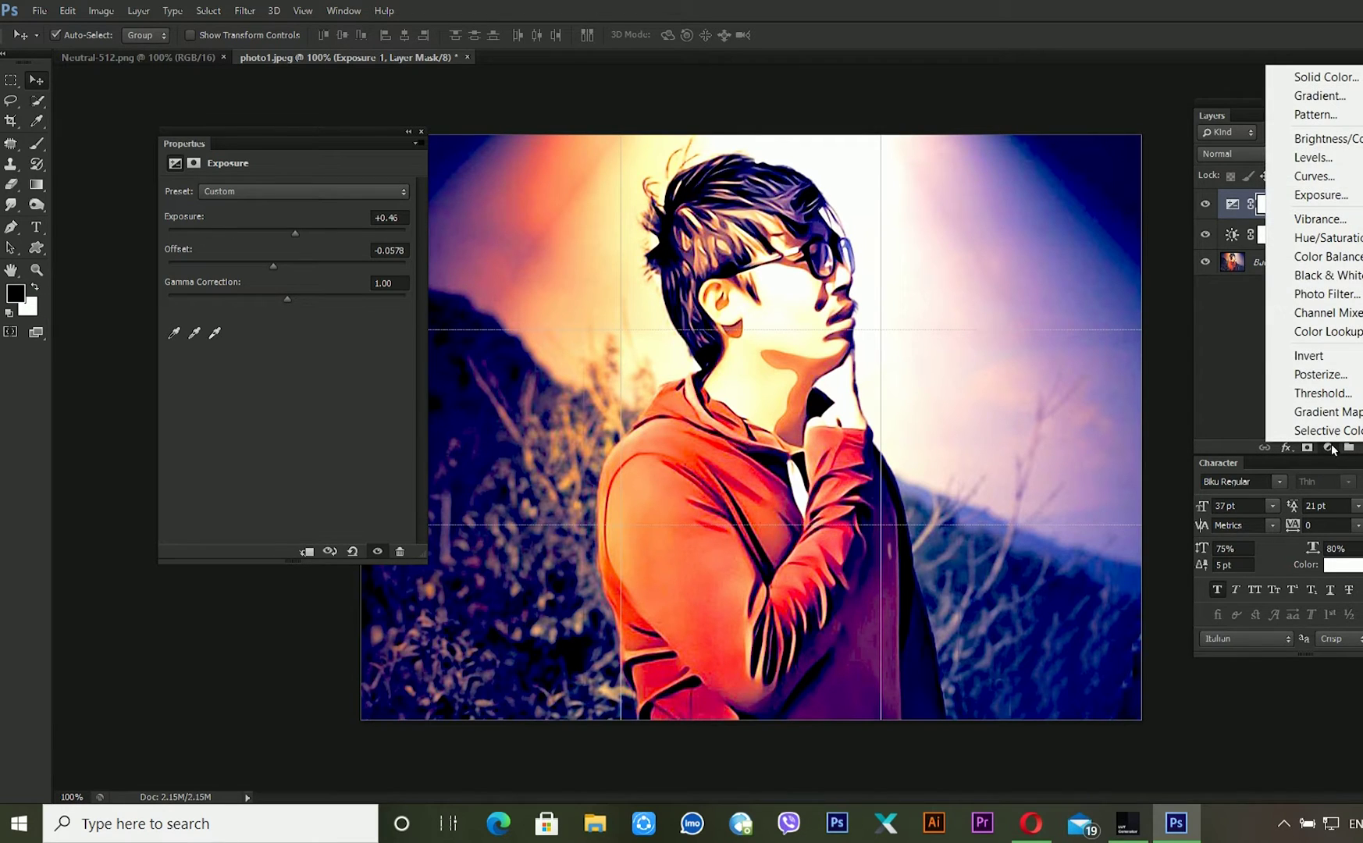
{"action": "left_click", "coordinate": [1349, 264]}
{"action": "left_click_drag", "start_coordinate": [267, 230], "coordinate": [332, 232]}
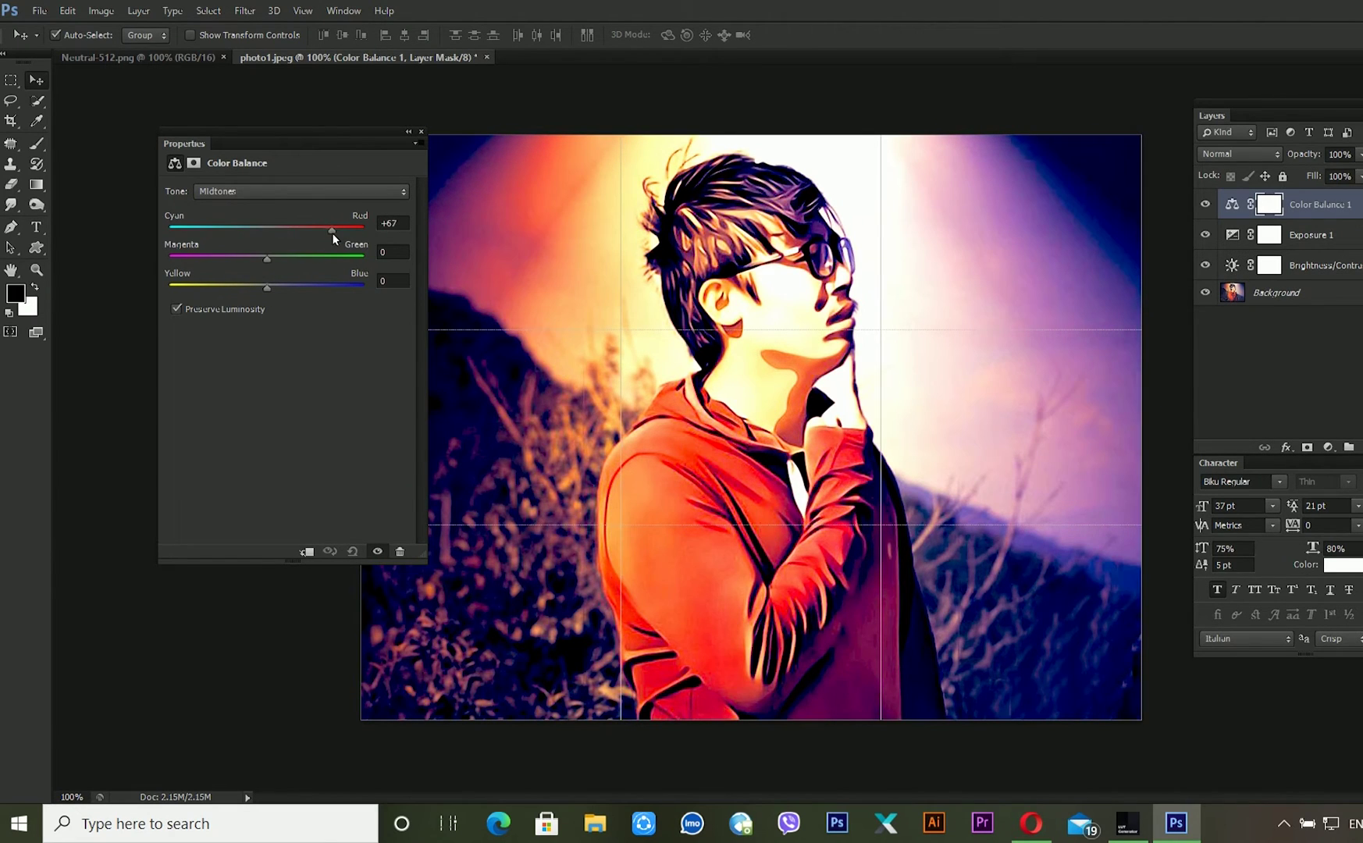
{"action": "left_click_drag", "start_coordinate": [264, 264], "coordinate": [279, 267]}
Add a Selective Color layer with cyan +41% for the Cyans, and group all four adjustment layers
{"action": "left_click", "coordinate": [1328, 448]}
{"action": "left_click", "coordinate": [1327, 430]}
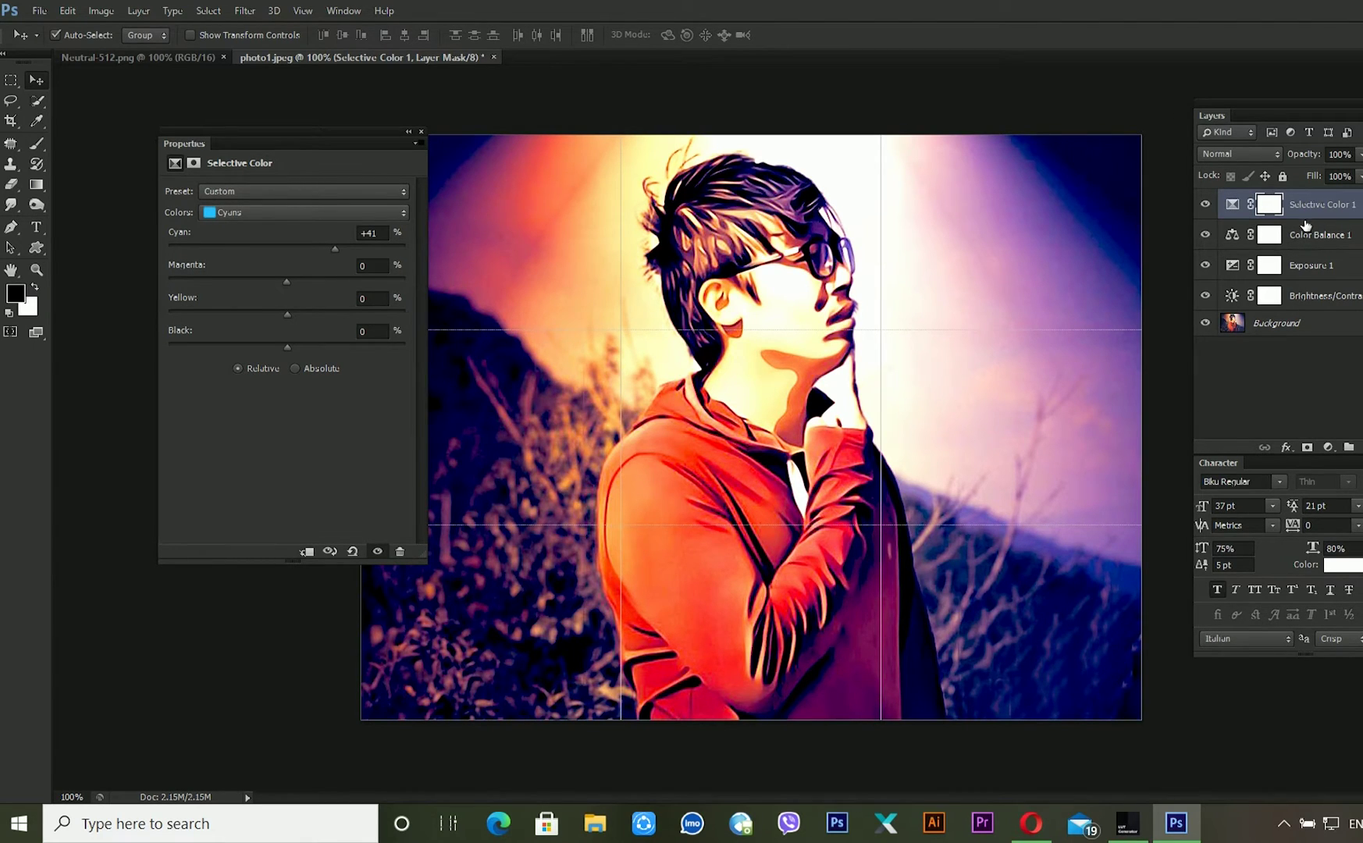
{"action": "left_click", "coordinate": [1302, 304], "text": "shift"}
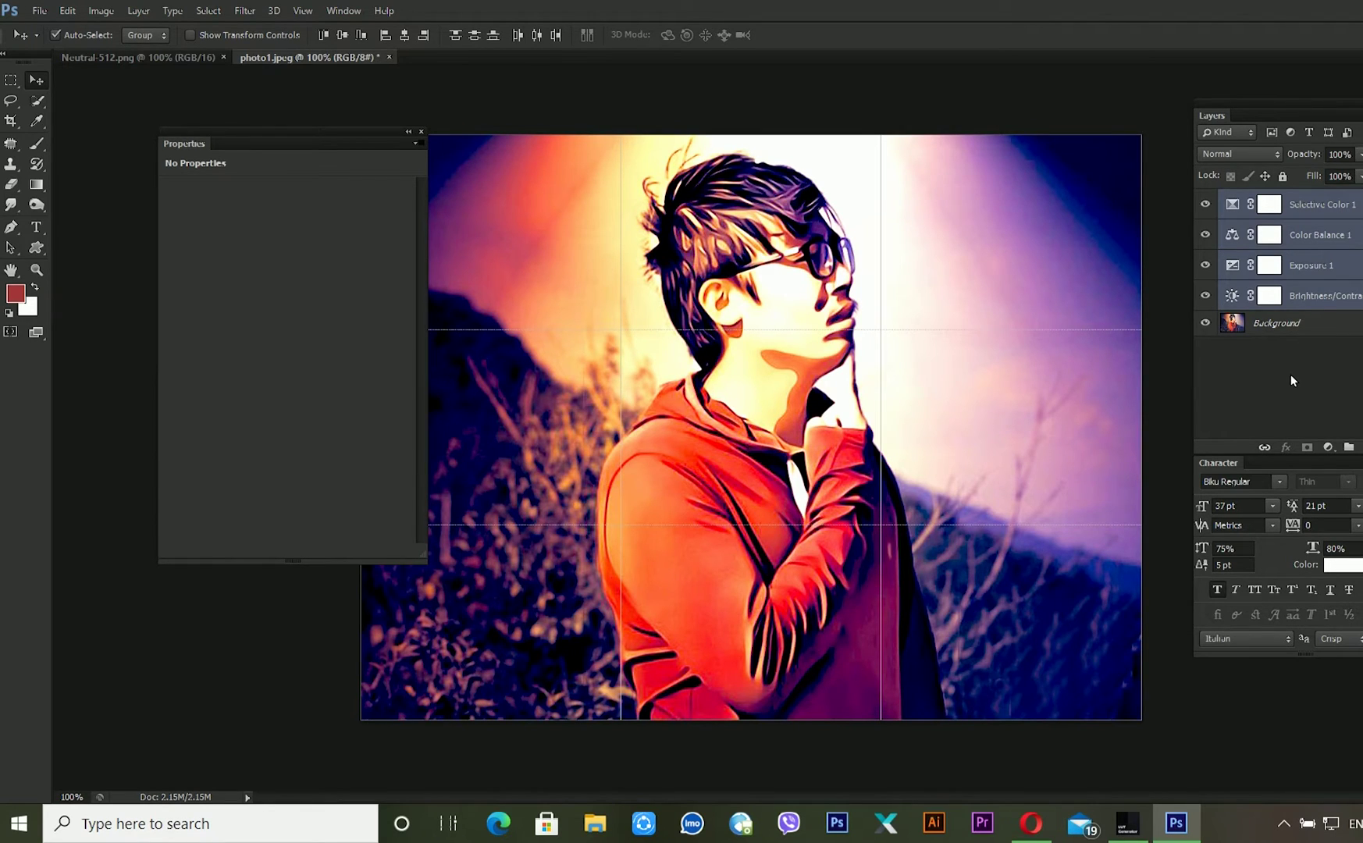
{"action": "key", "text": "ctrl+g"}
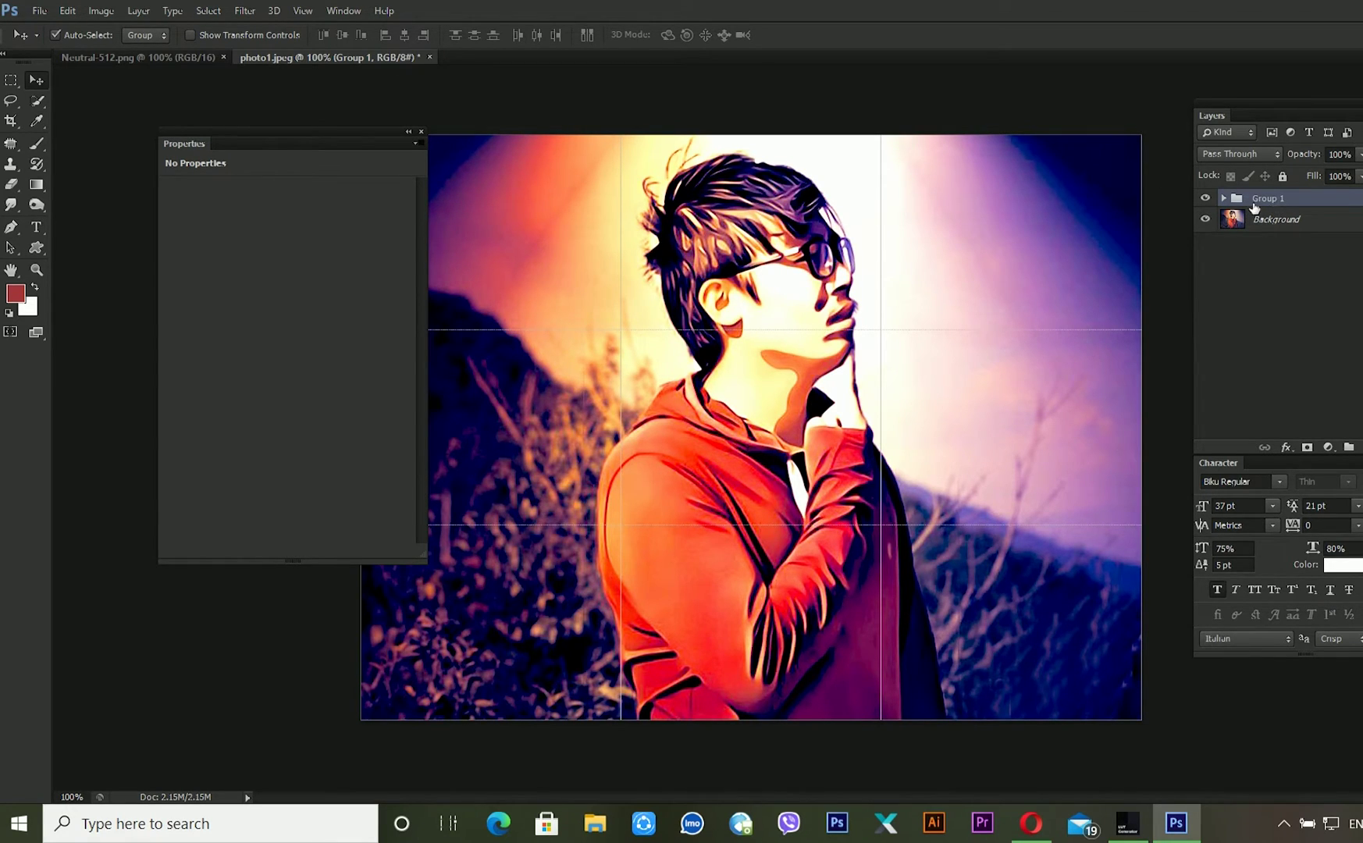
Float Neutral-512.png in its own window, copy Group 1 from photo1.jpeg onto it, and close the Properties panel
{"action": "left_click", "coordinate": [125, 56]}
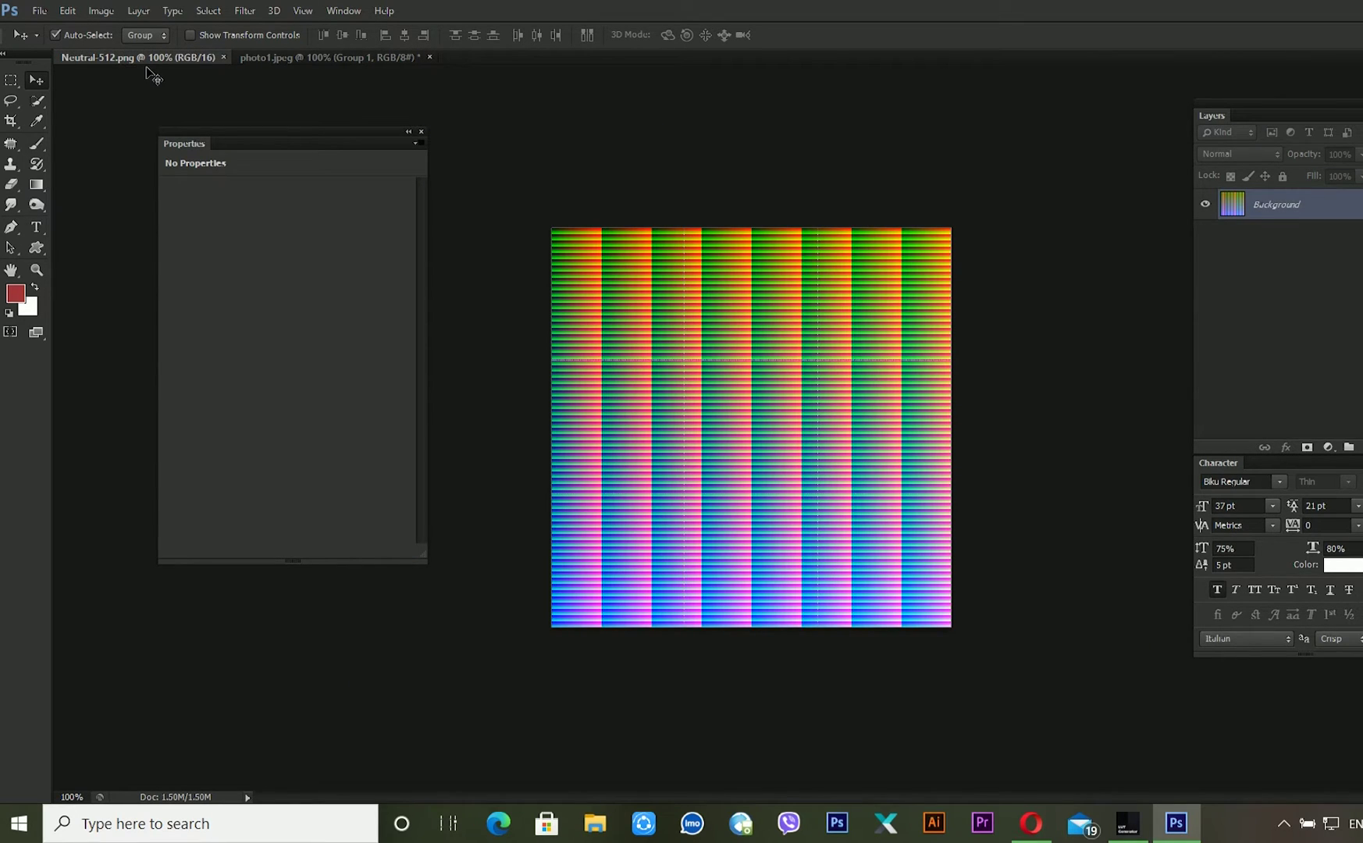
{"action": "left_click", "coordinate": [279, 59]}
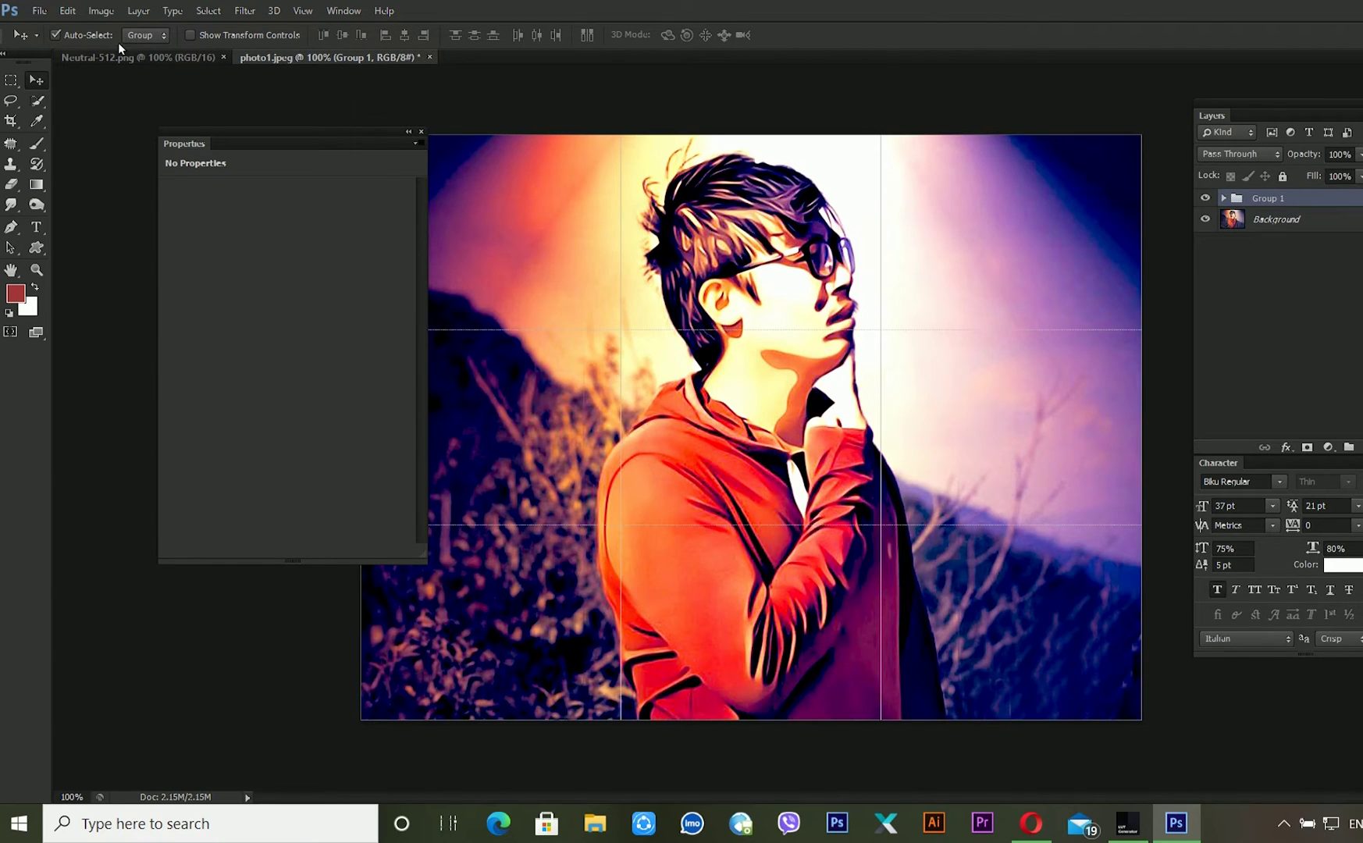
{"action": "left_click", "coordinate": [136, 58]}
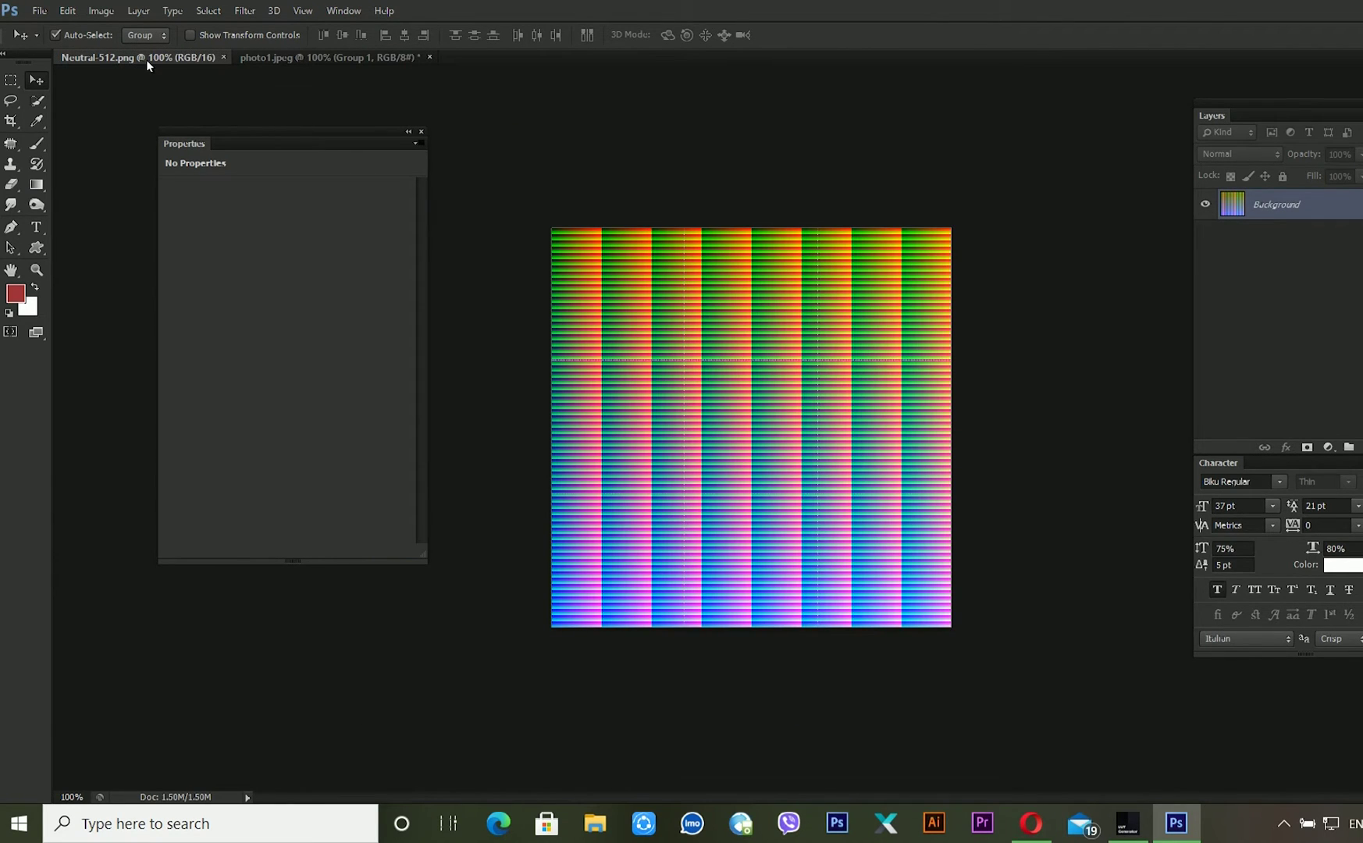
{"action": "left_click_drag", "start_coordinate": [146, 59], "coordinate": [729, 208]}
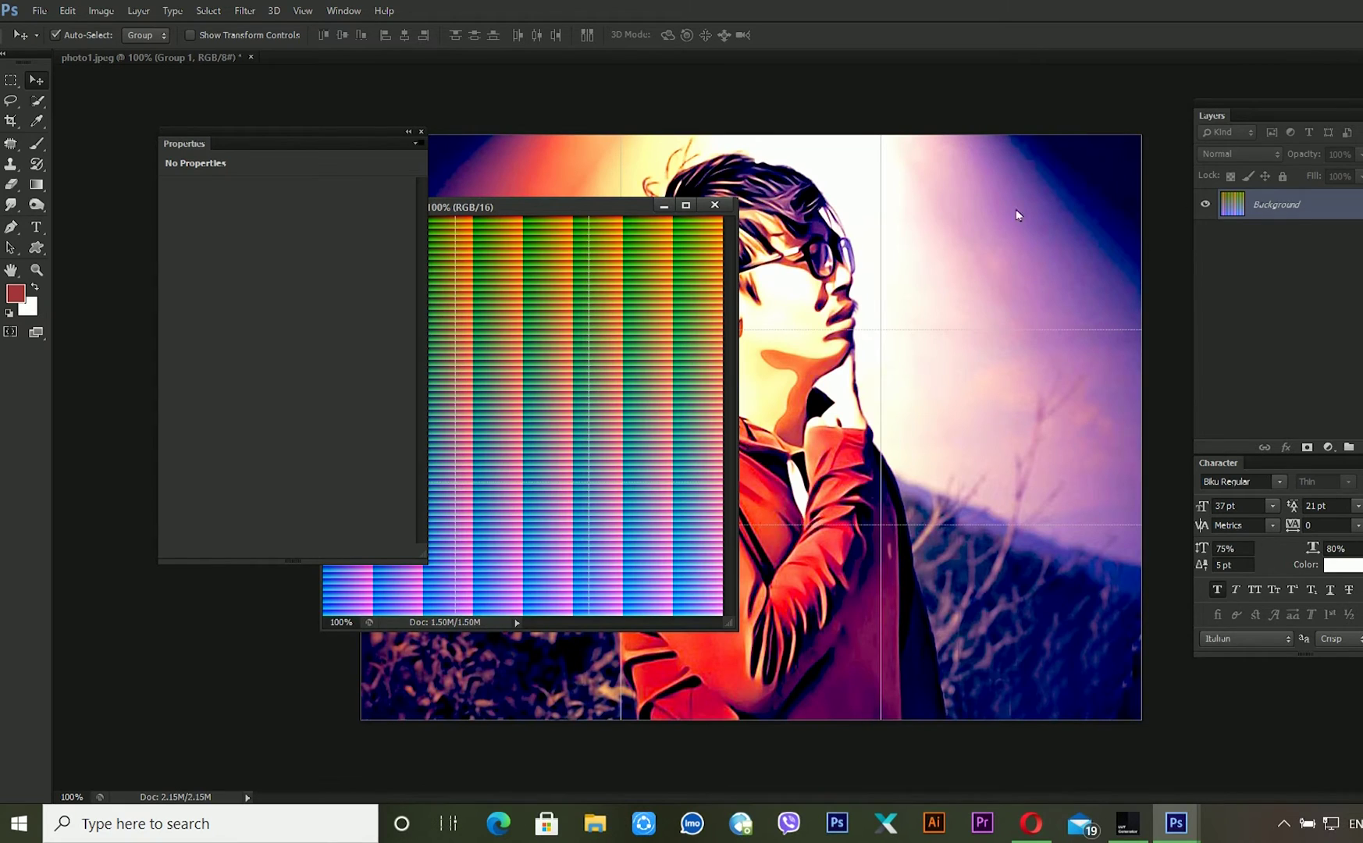
{"action": "left_click", "coordinate": [1108, 192]}
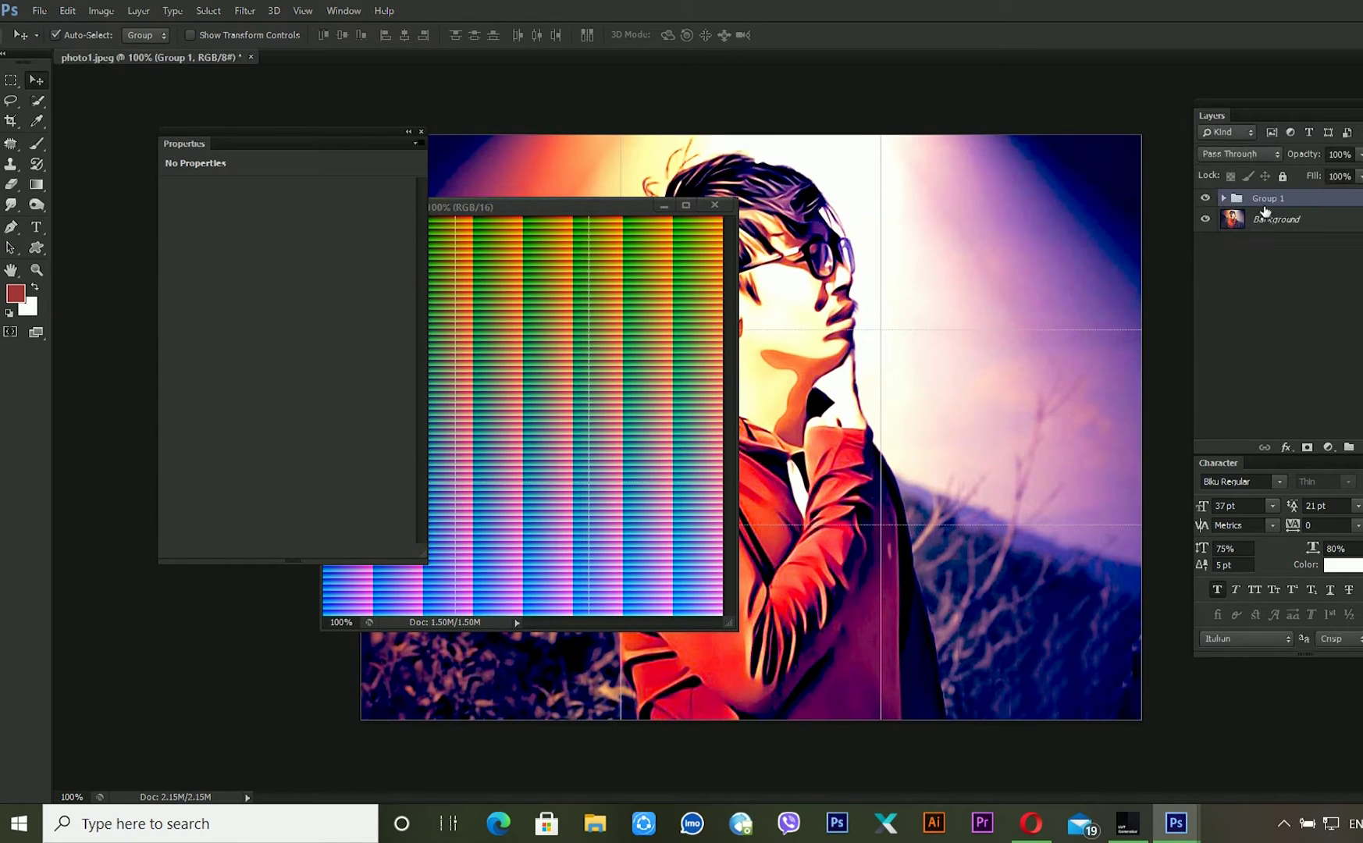
{"action": "left_click_drag", "start_coordinate": [1265, 208], "coordinate": [594, 350]}
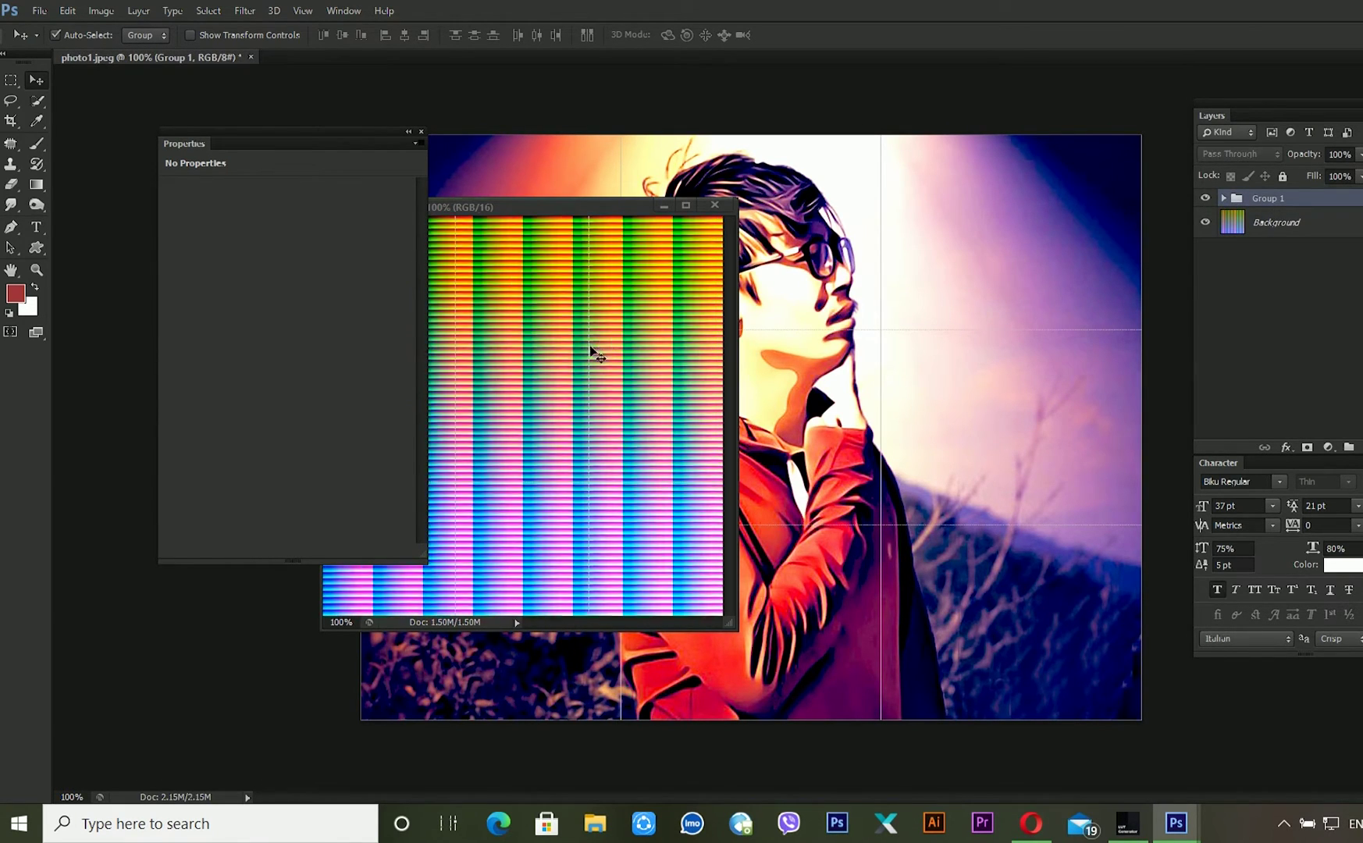
{"action": "left_click", "coordinate": [1228, 200]}
{"action": "left_click", "coordinate": [1227, 200]}
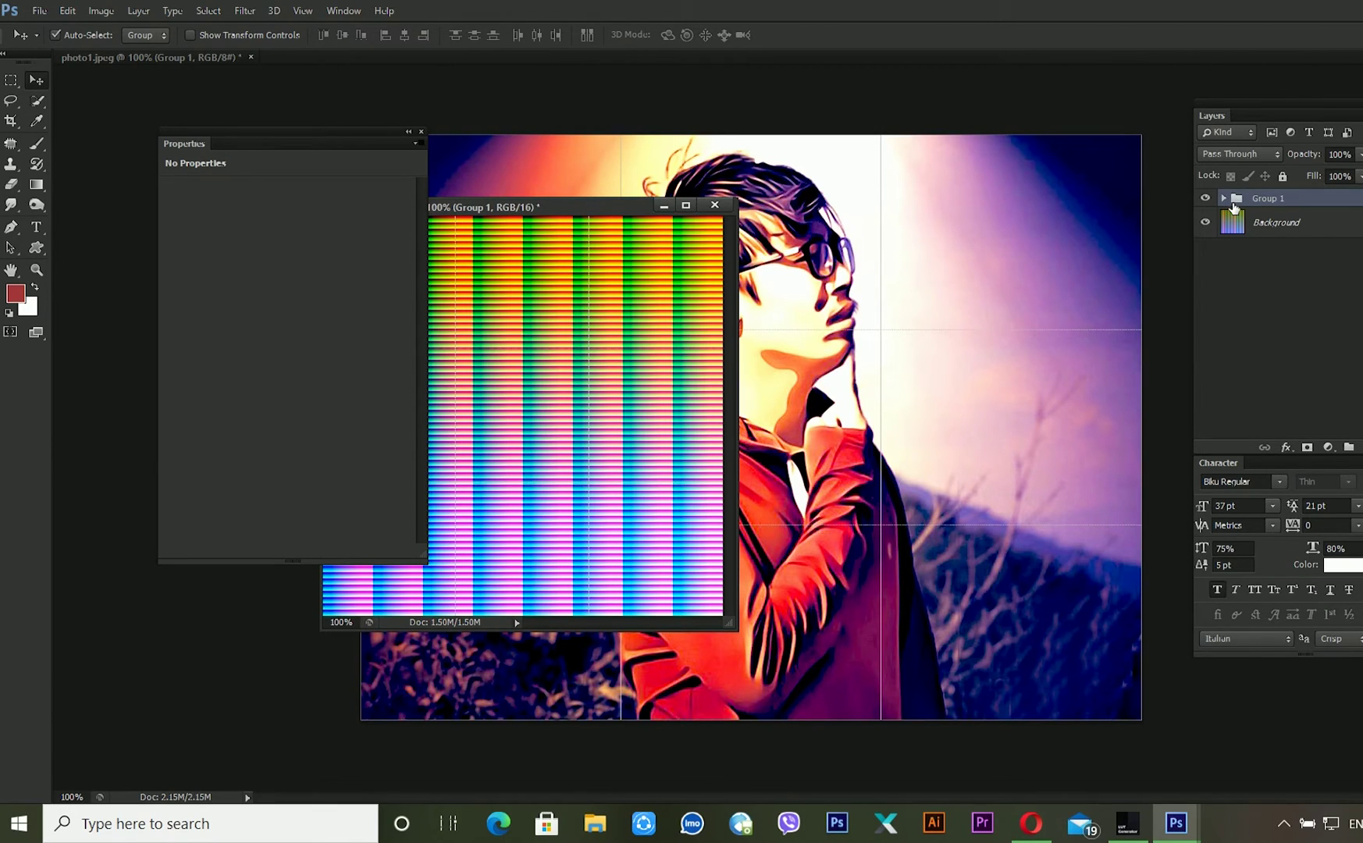
{"action": "left_click", "coordinate": [420, 134]}
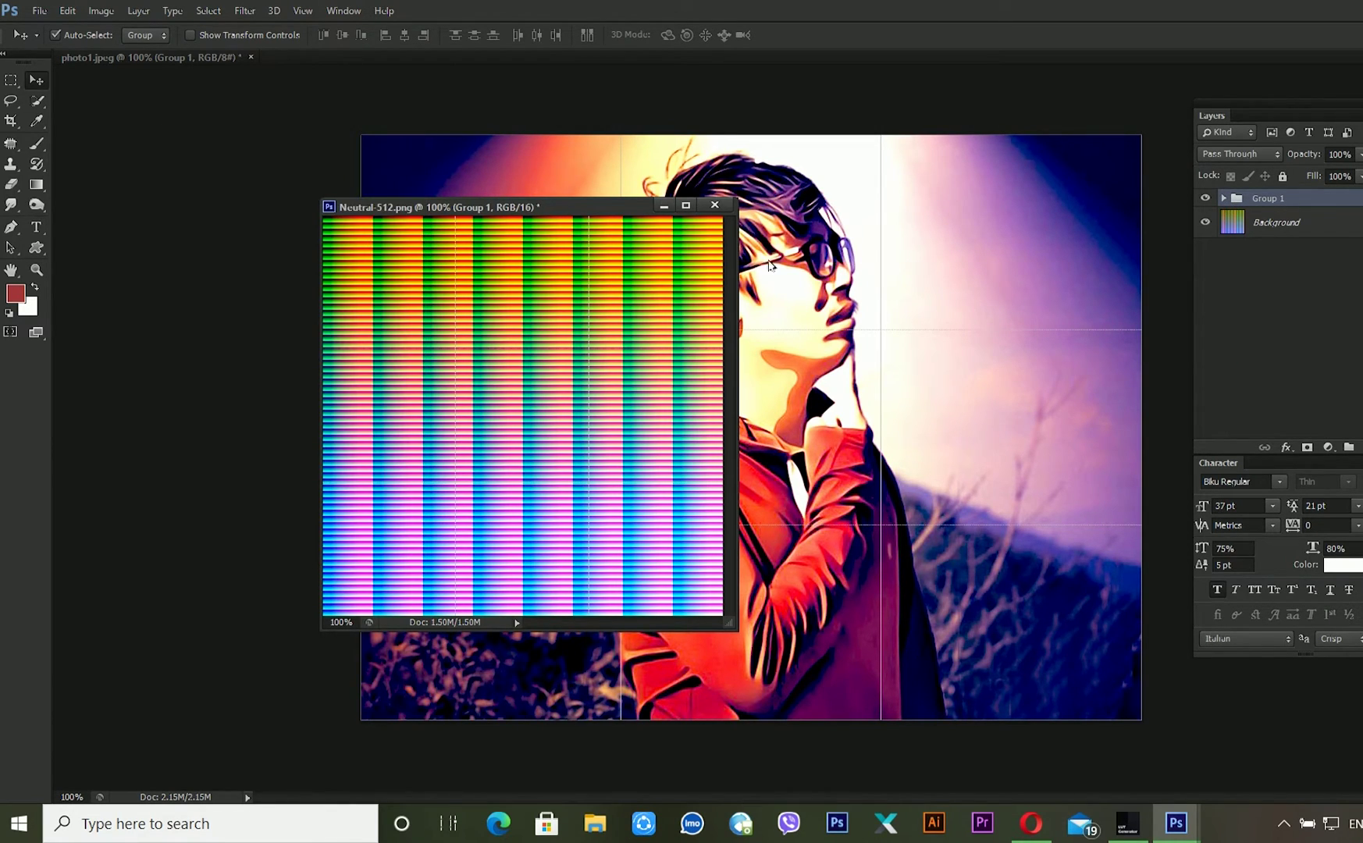
Examine Neutral-512.png enlarged and compare it with Group 1 hidden and shown
{"action": "left_click", "coordinate": [686, 206]}
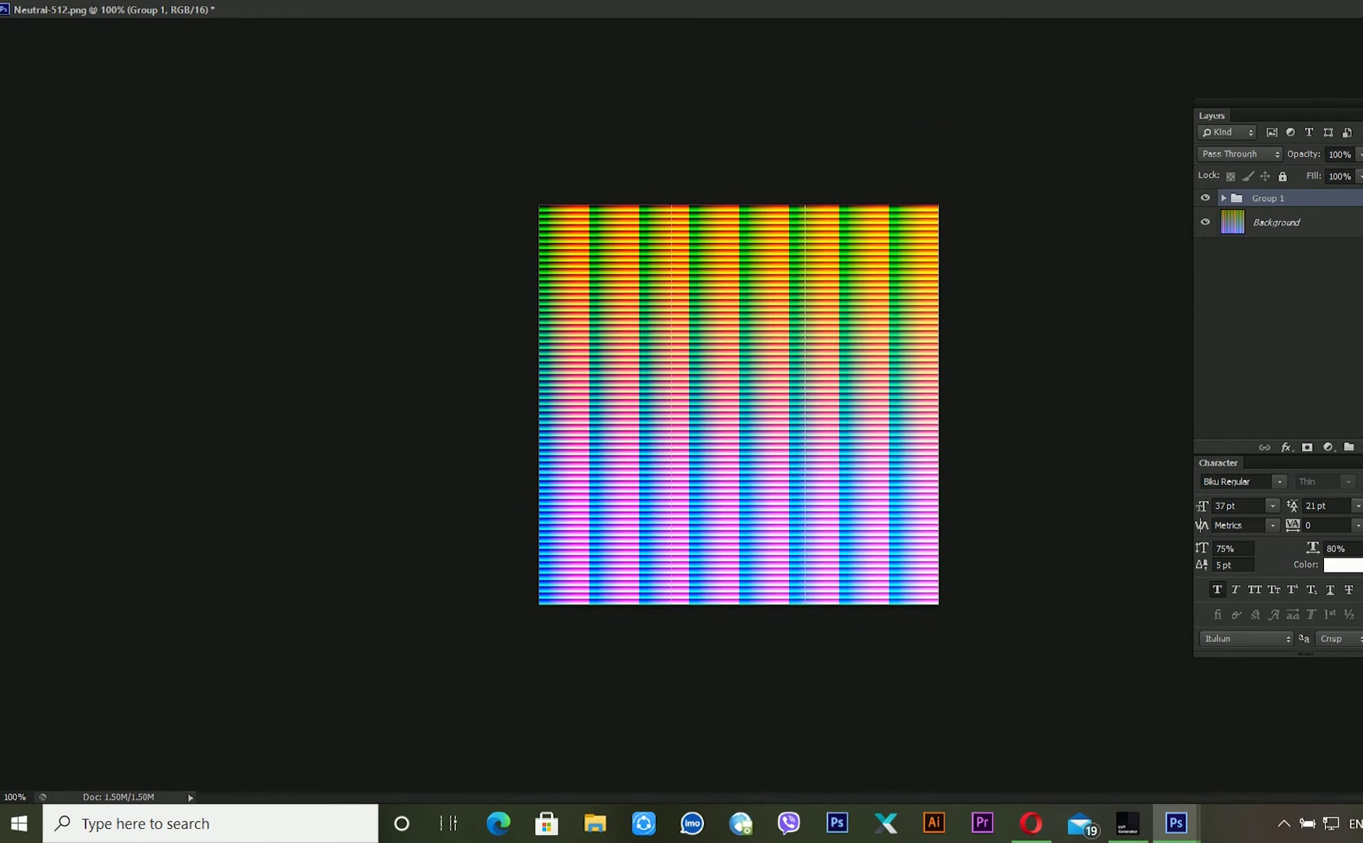
{"action": "left_click", "coordinate": [1300, 9]}
{"action": "left_click", "coordinate": [1206, 198]}
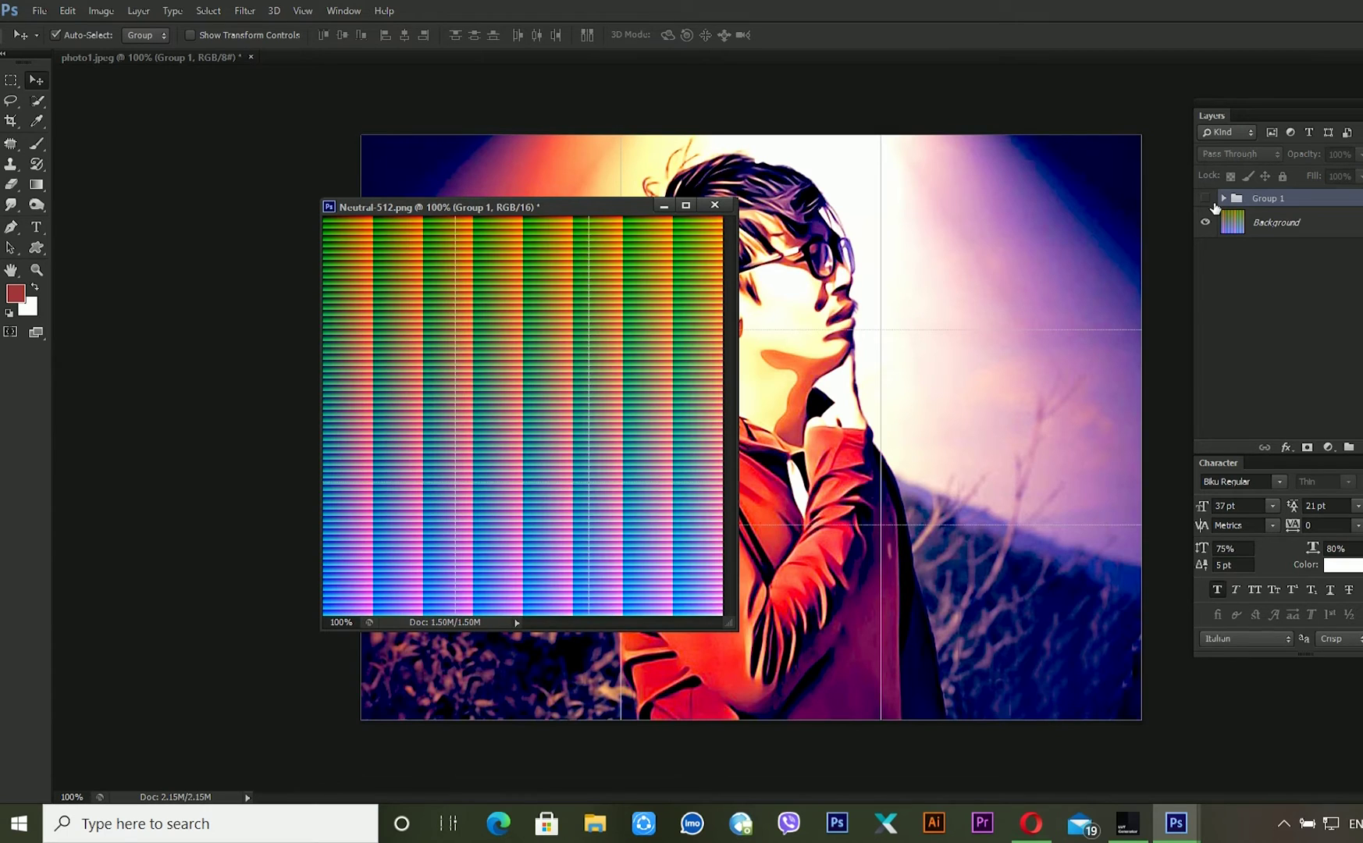
{"action": "left_click", "coordinate": [1207, 200]}
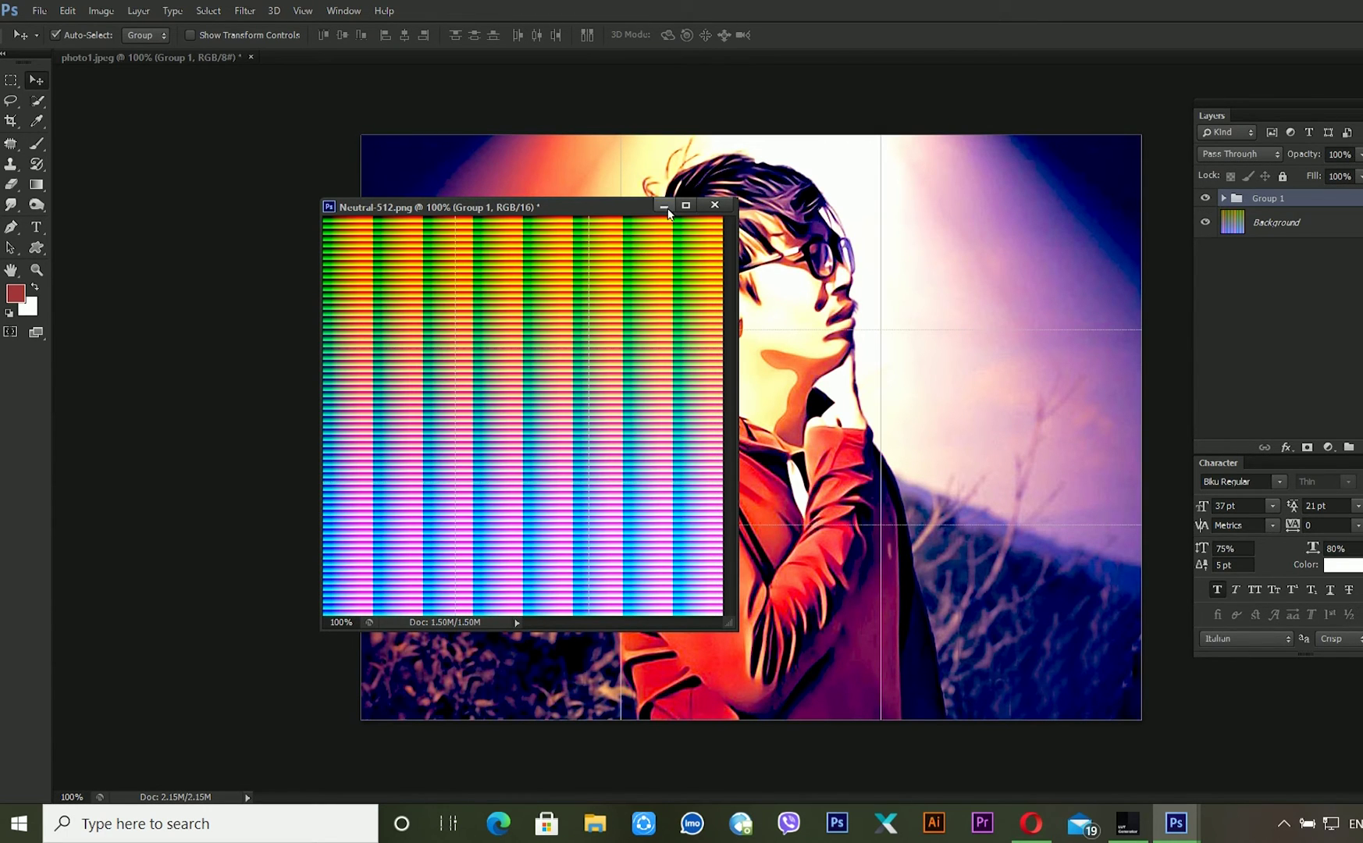
Dock the floating Neutral-512.png window back as a tab beside photo1.jpeg
{"action": "double_click", "coordinate": [536, 209]}
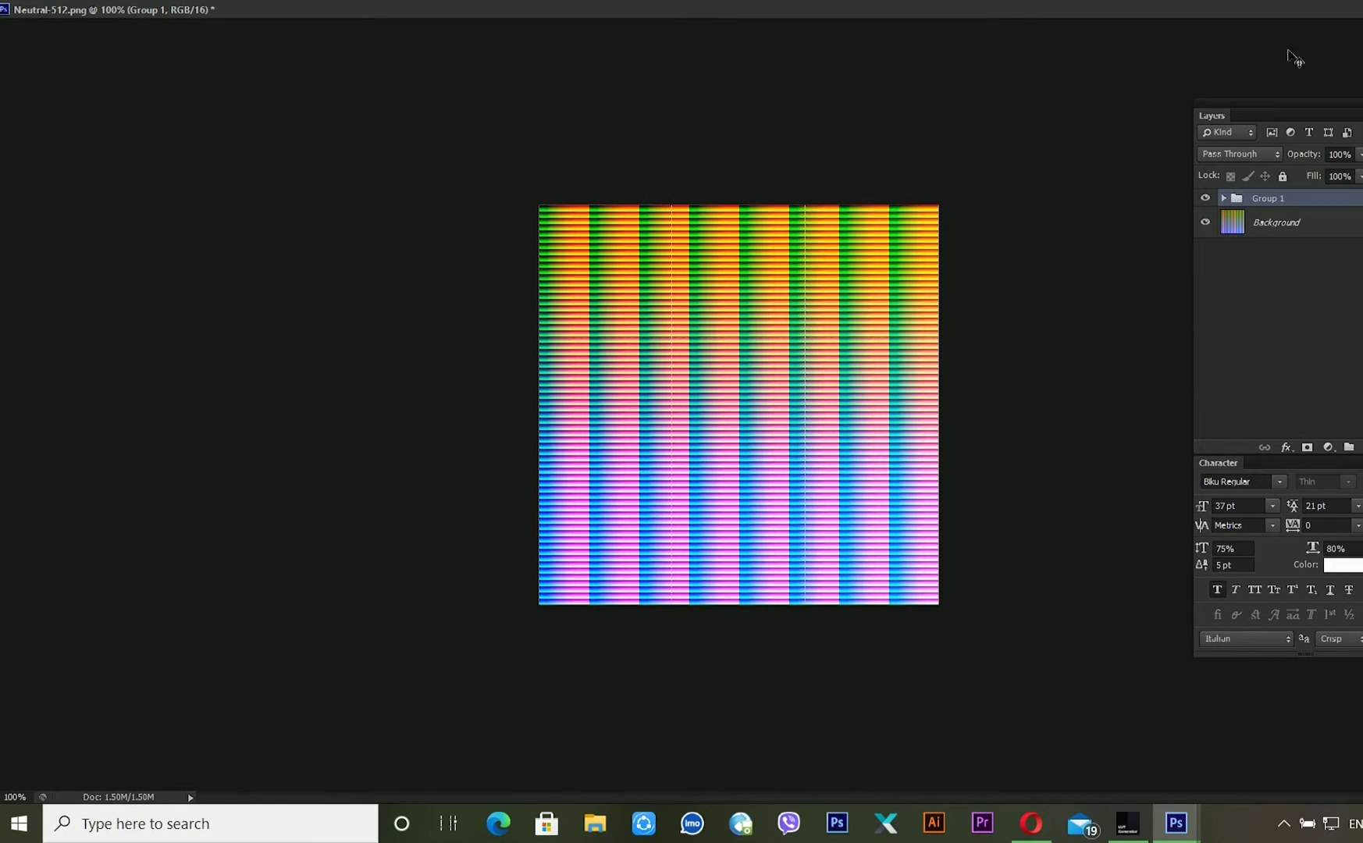
{"action": "double_click", "coordinate": [540, 204]}
{"action": "left_click_drag", "start_coordinate": [491, 207], "coordinate": [424, 64]}
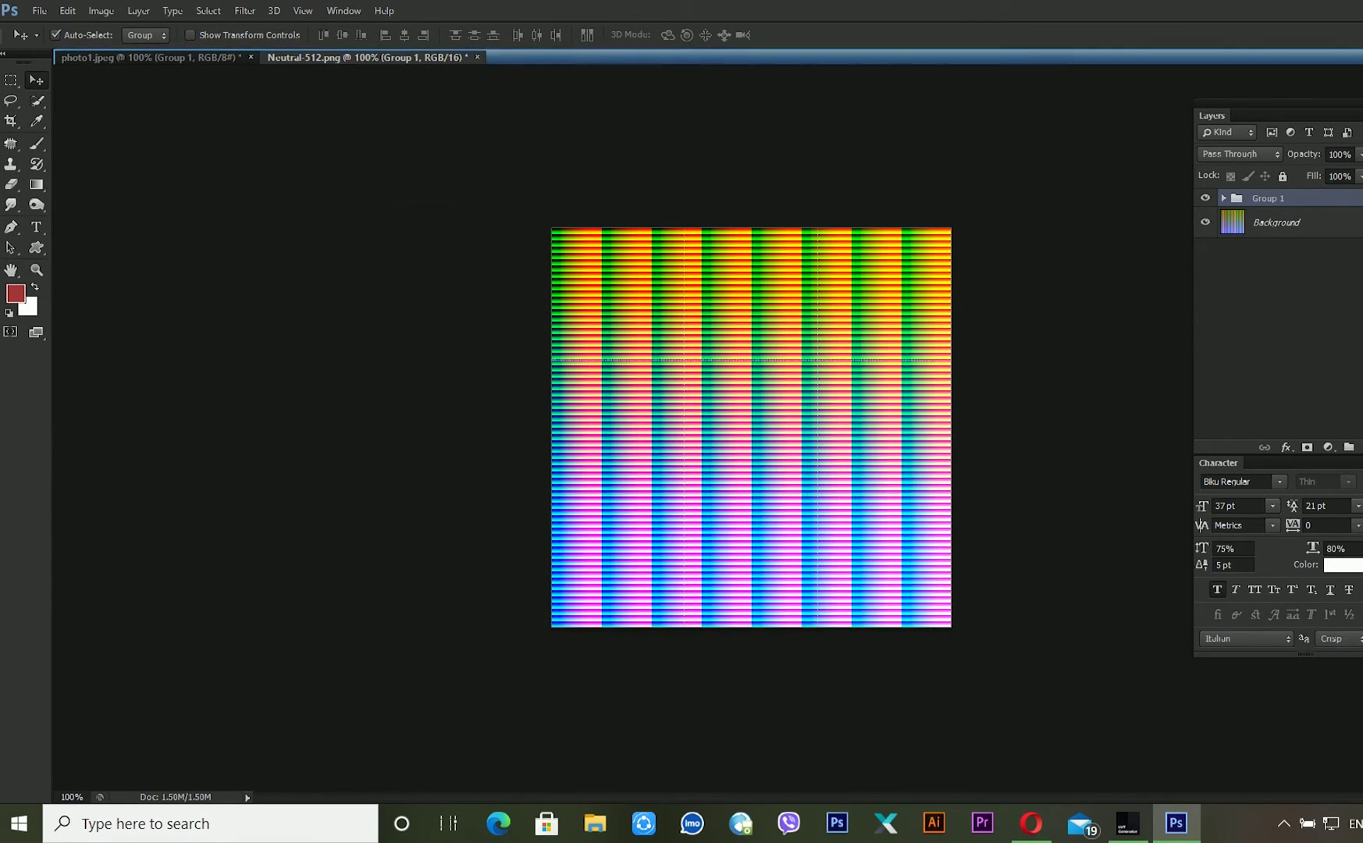
Save the graded HALD image as a PNG copy named finale in the hald folder, with Smallest / Slow compression and no interlacing
{"action": "left_click", "coordinate": [39, 11]}
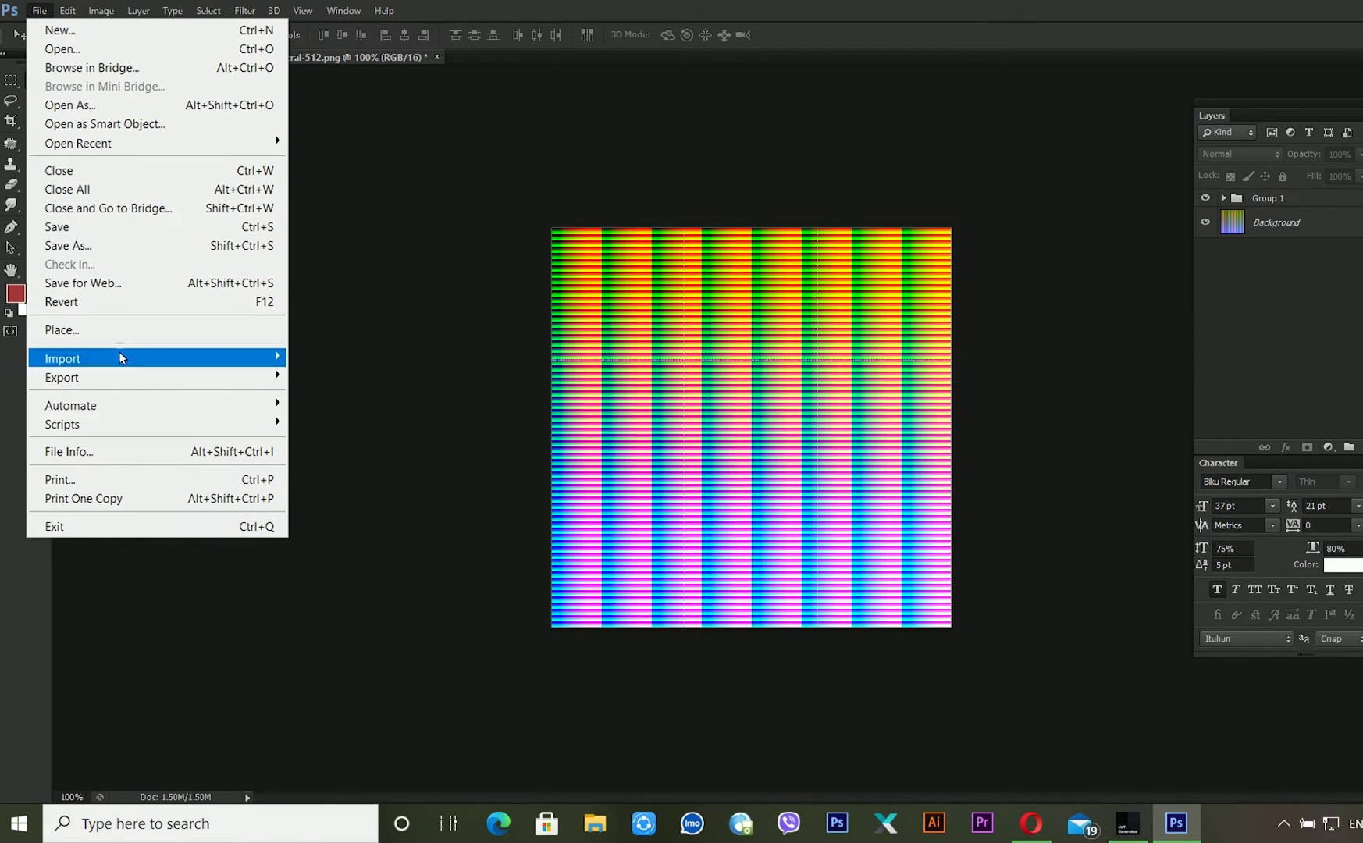
{"action": "left_click", "coordinate": [117, 246]}
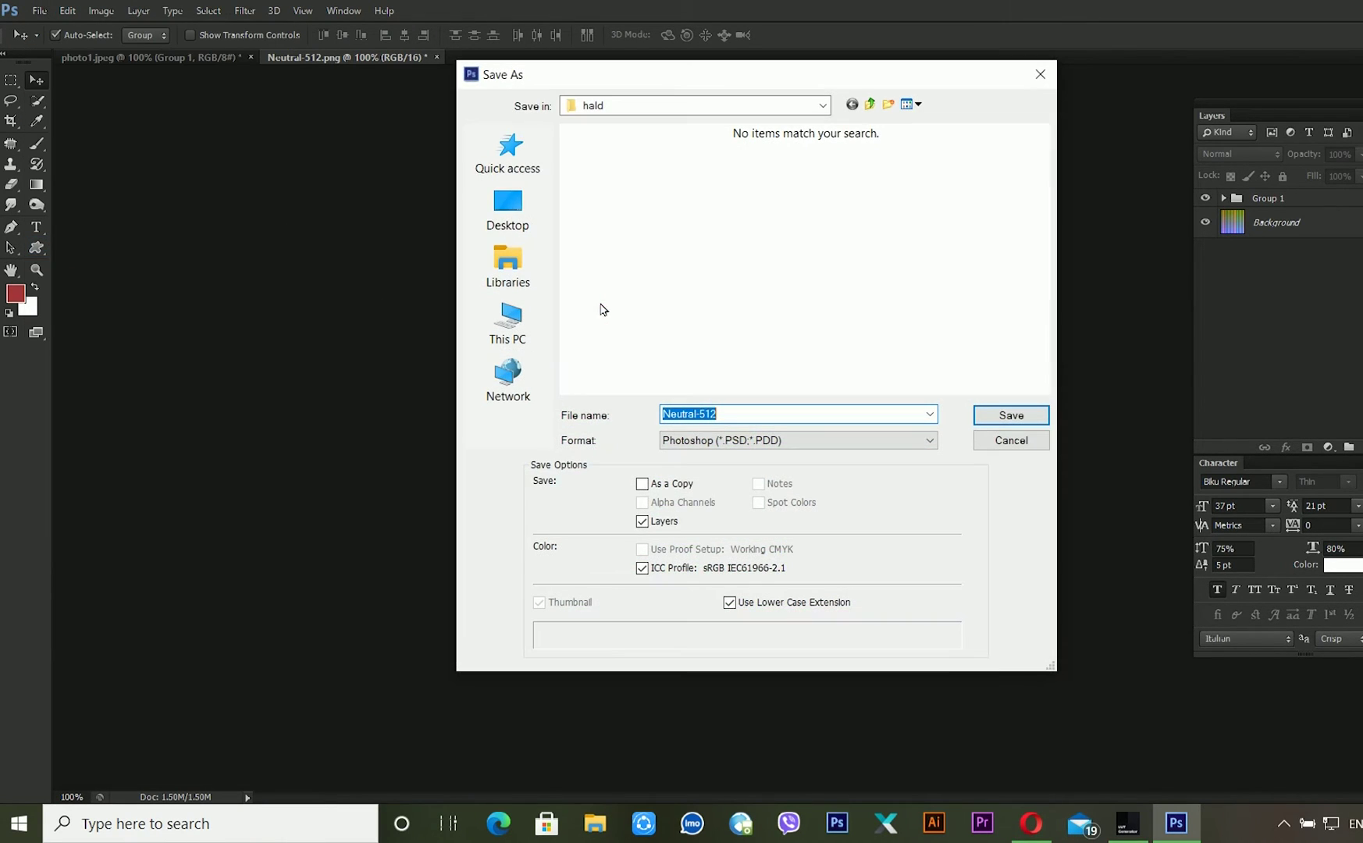
{"action": "left_click", "coordinate": [722, 444]}
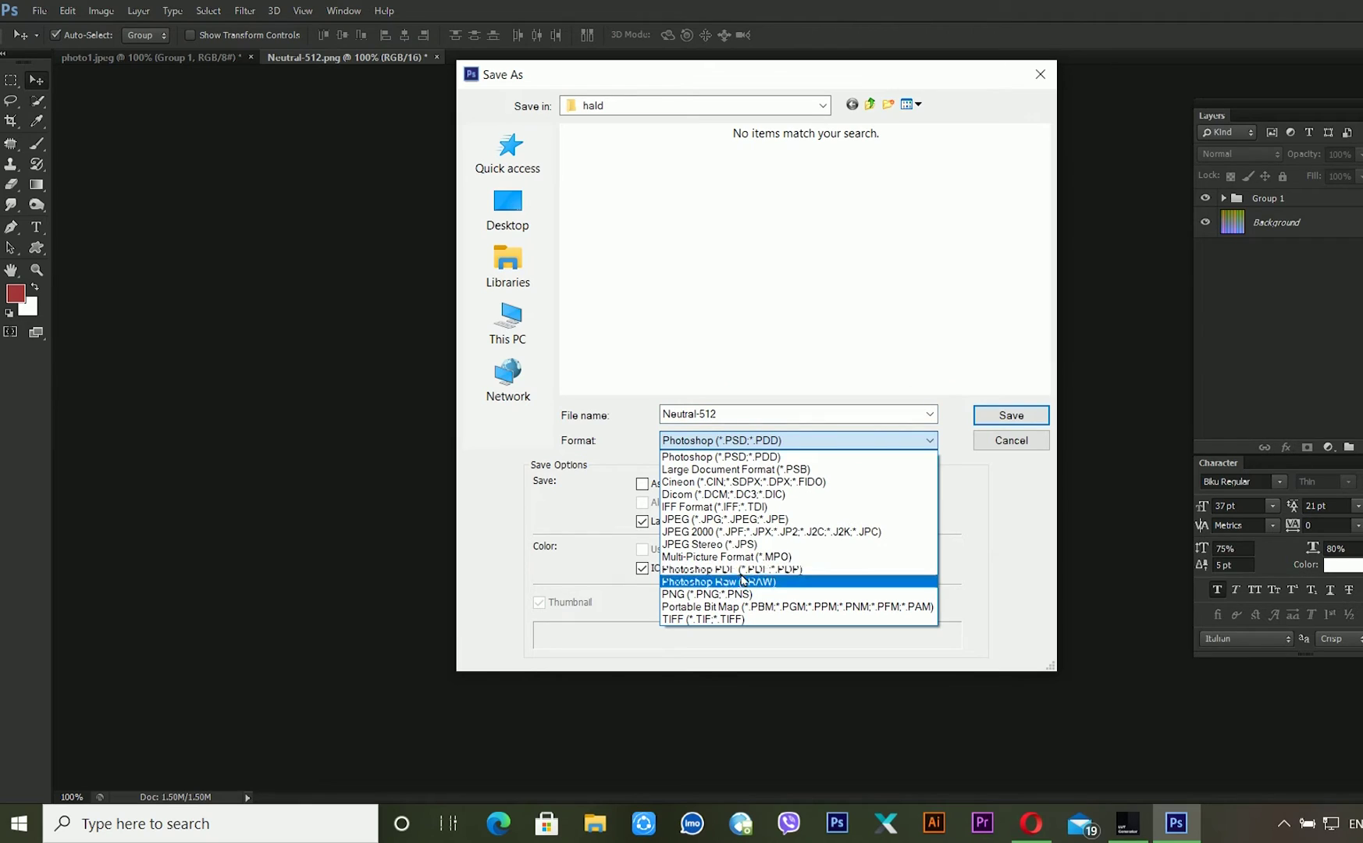
{"action": "left_click", "coordinate": [762, 594]}
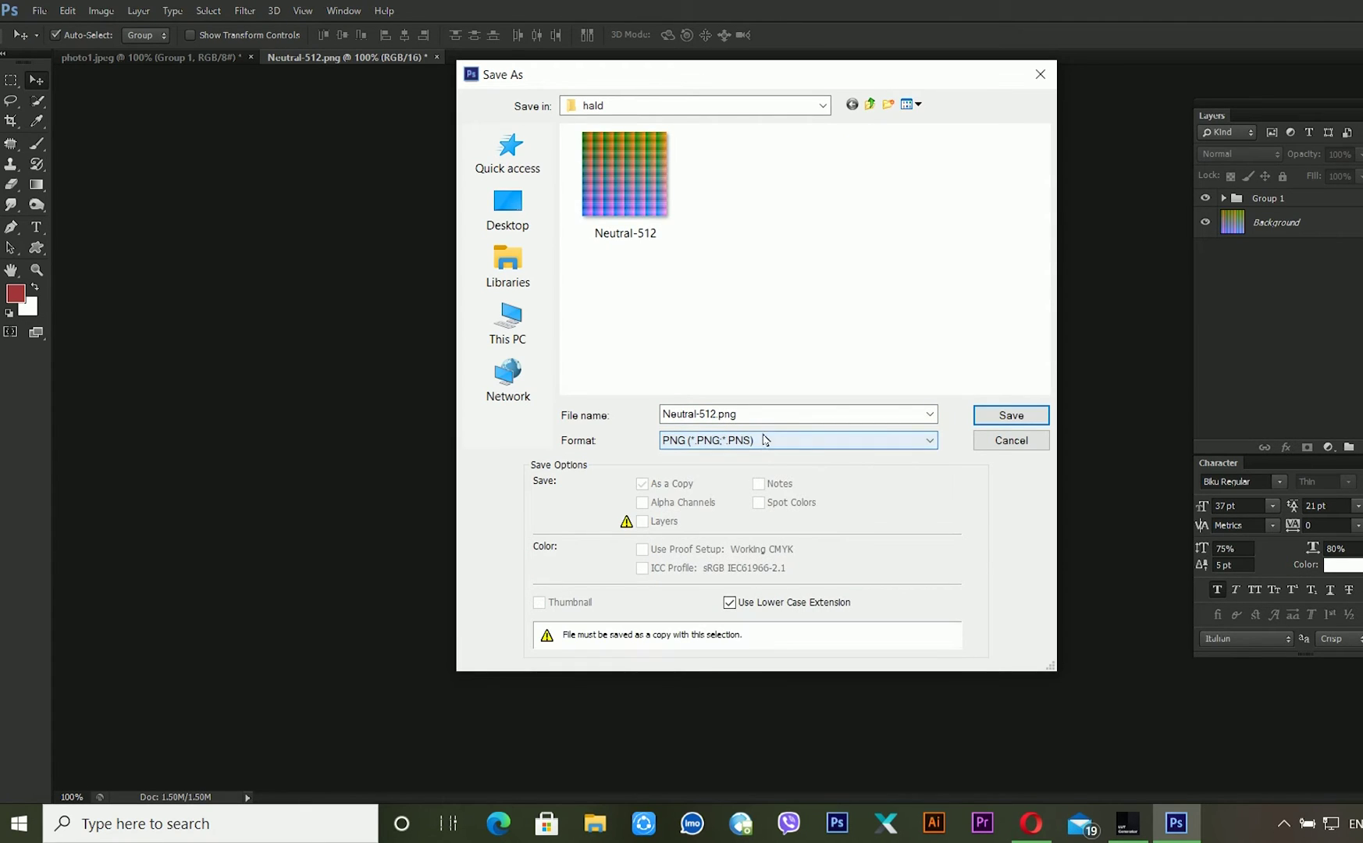
{"action": "left_click", "coordinate": [777, 415]}
{"action": "key", "text": "BackSpace"}
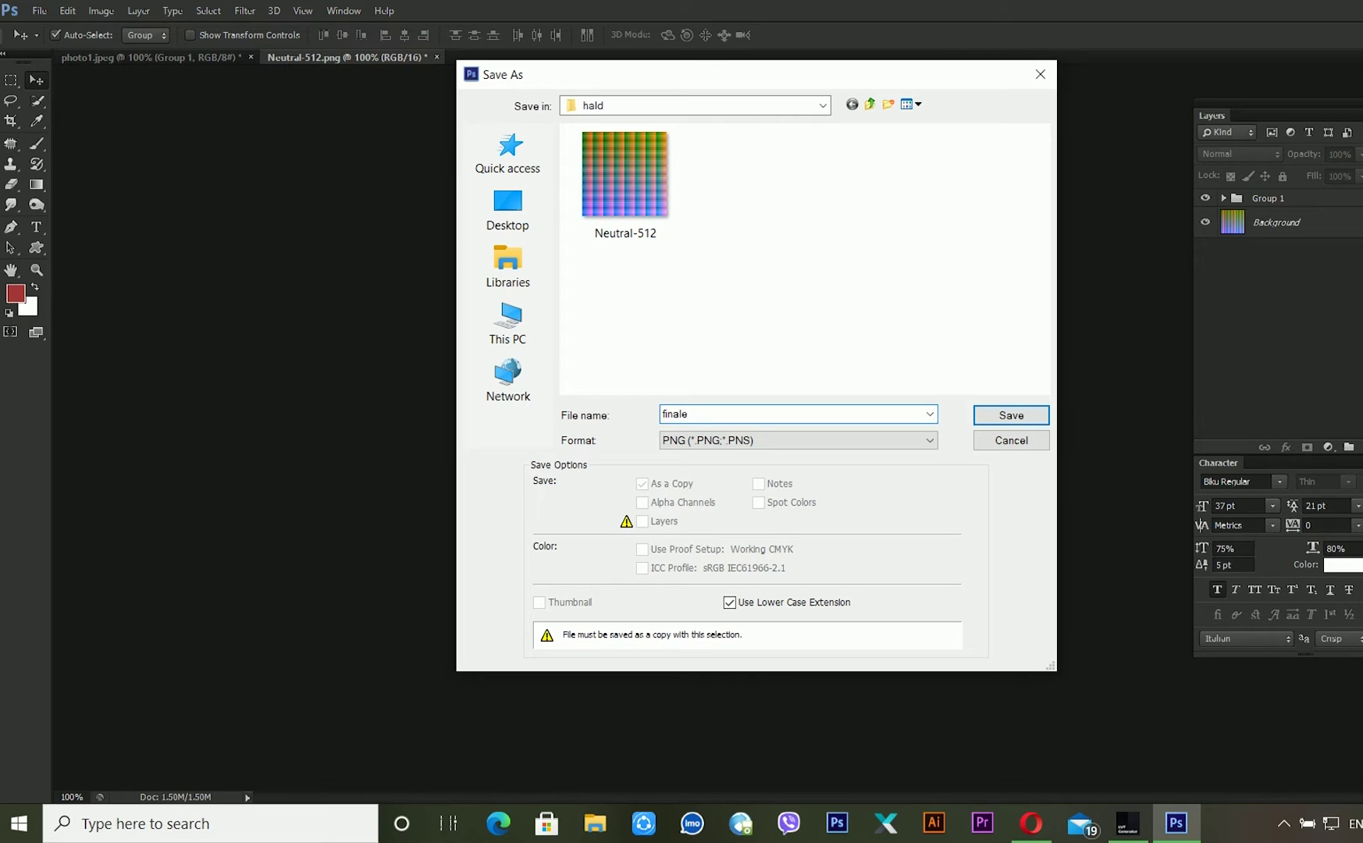
{"action": "key", "text": "Return"}
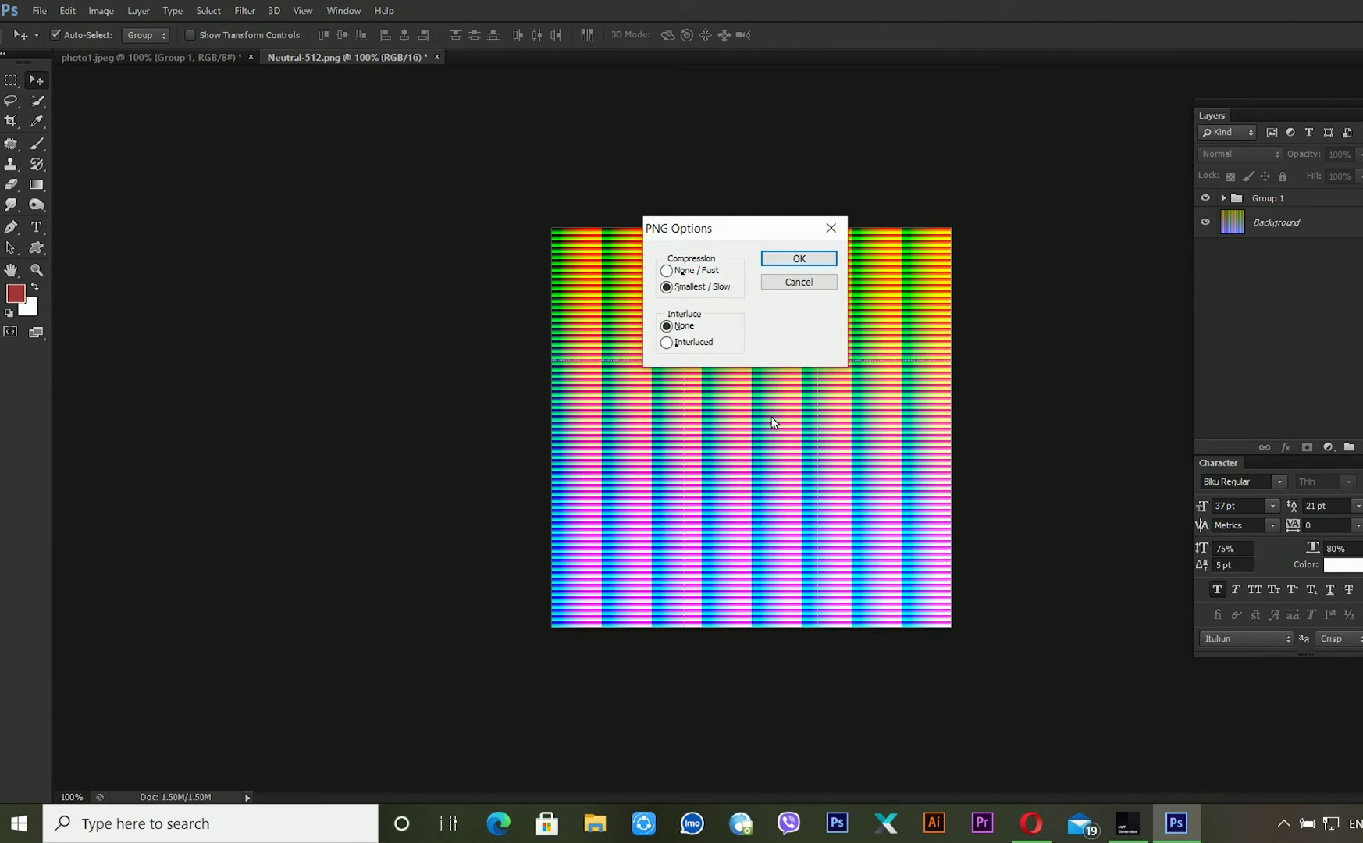
{"action": "left_click", "coordinate": [798, 258]}
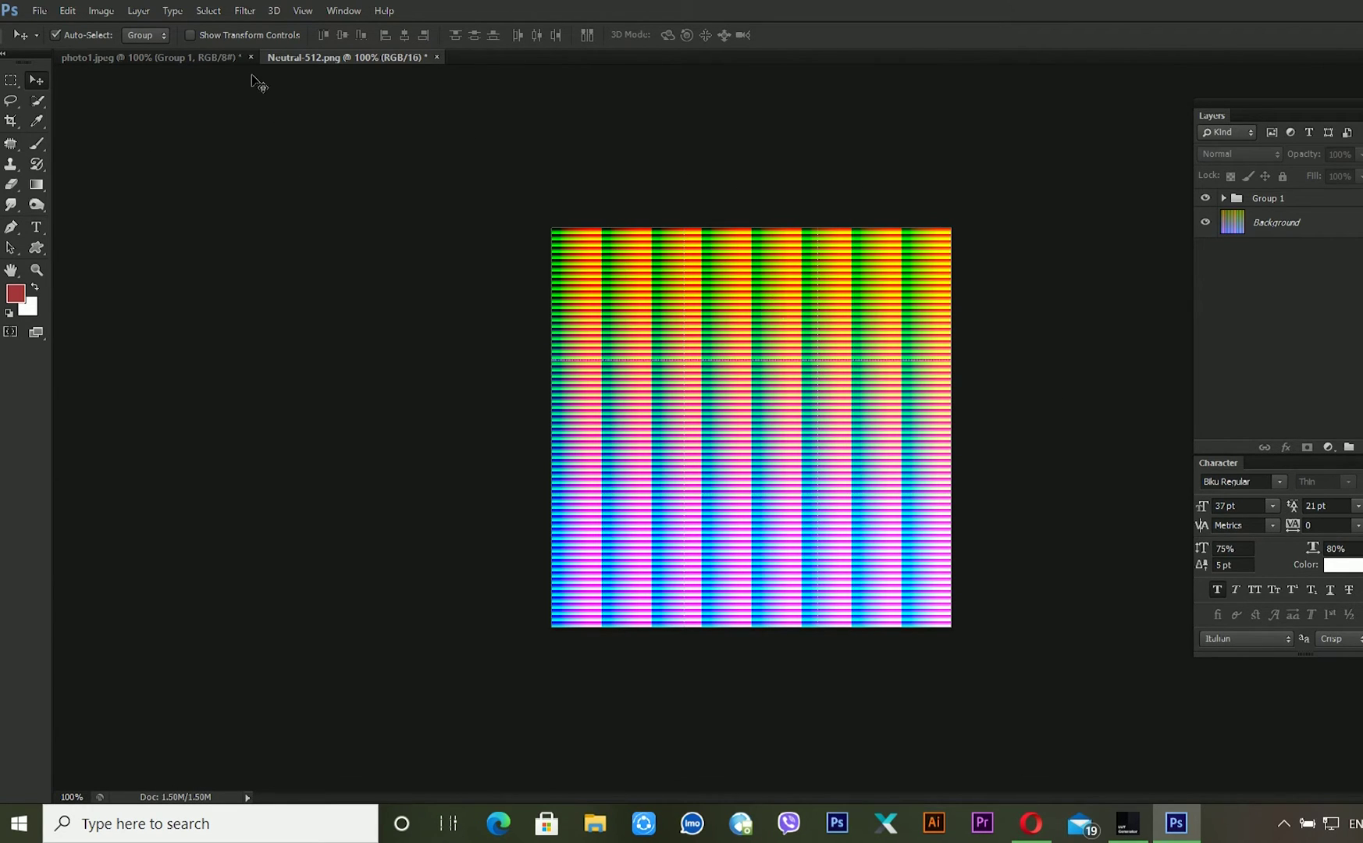
Switch to IWLTBAP LUT Generator and convert the finale PNG from the hald folder into a CUBE file
{"action": "left_click", "coordinate": [1129, 823]}
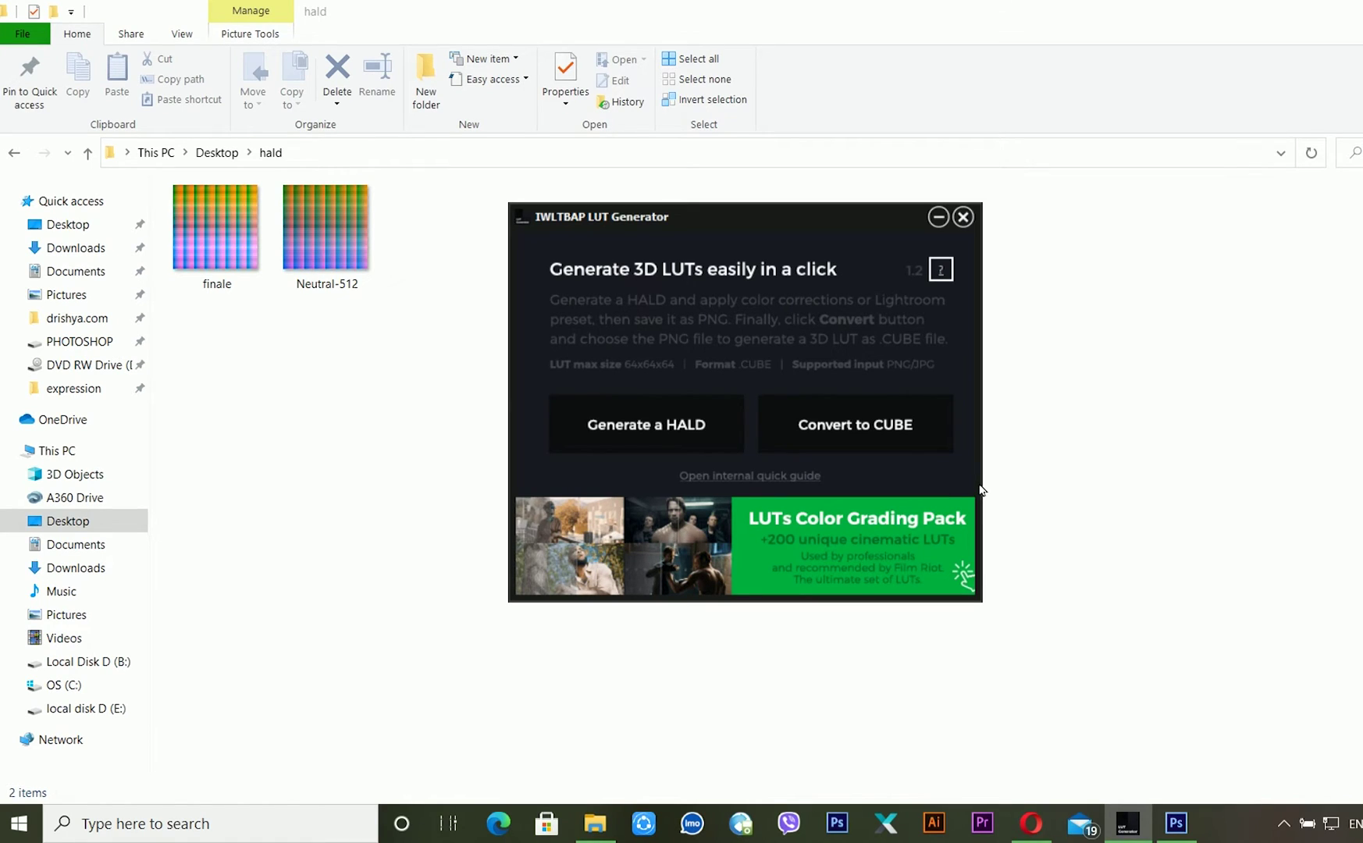
{"action": "left_click", "coordinate": [861, 430]}
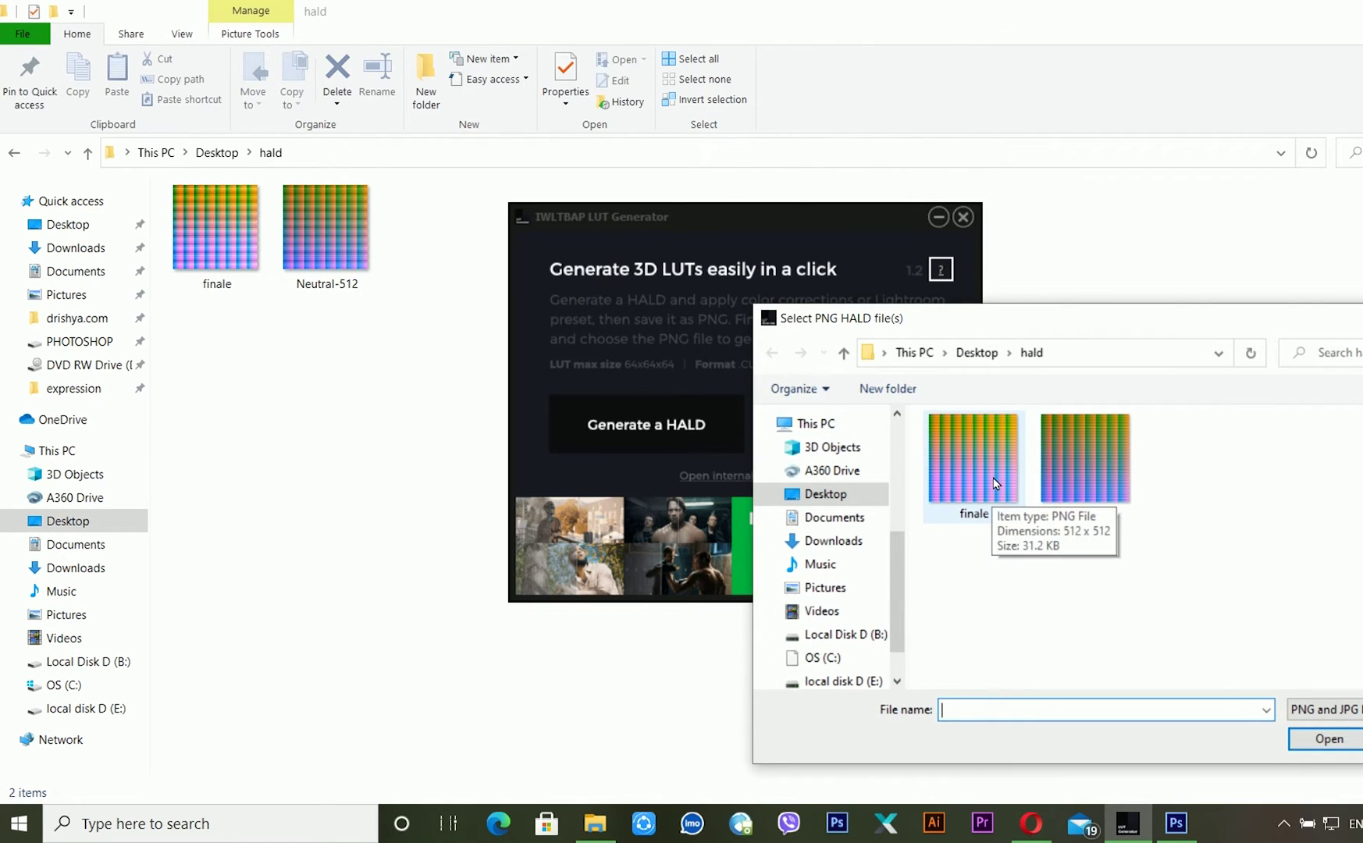
{"action": "left_click", "coordinate": [994, 482]}
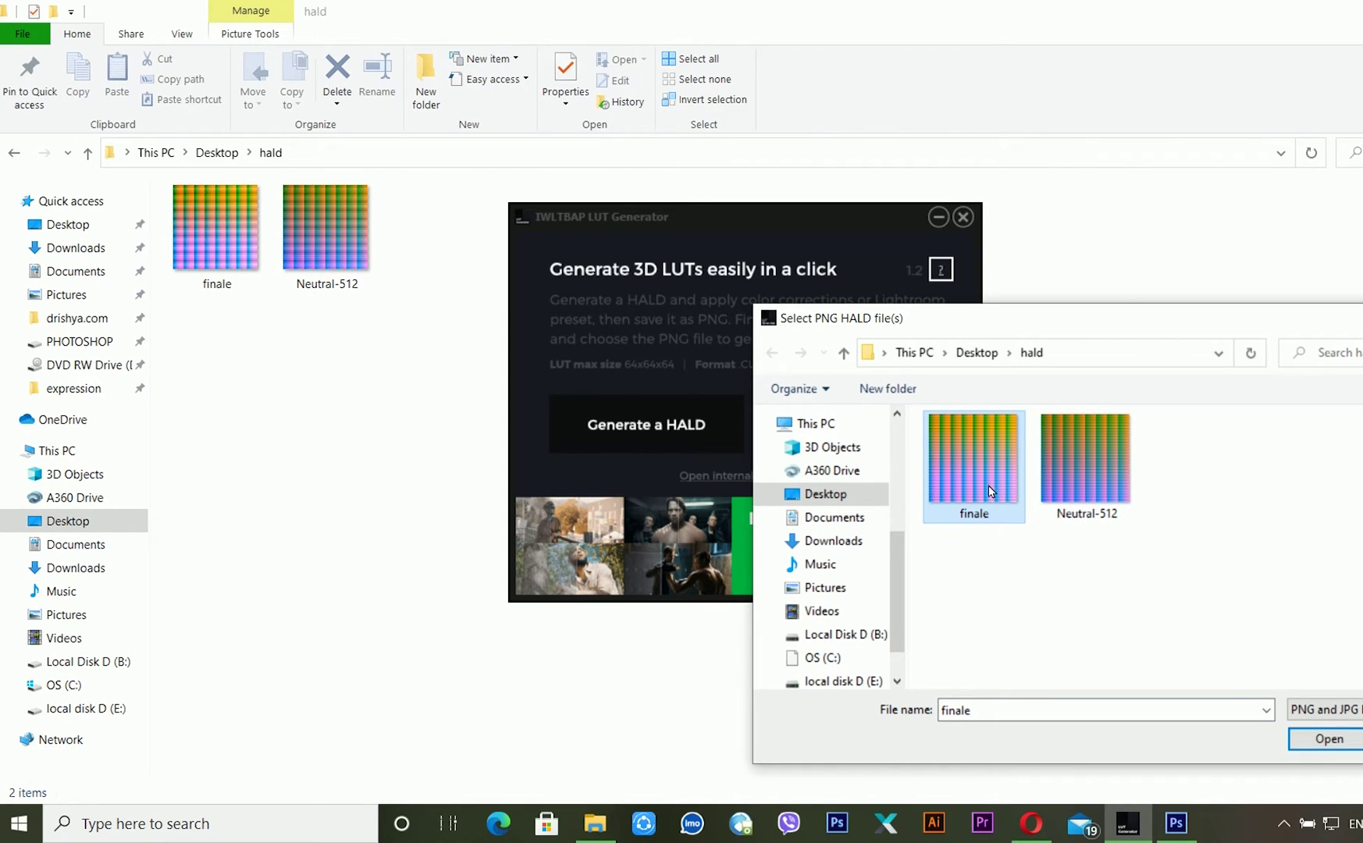
{"action": "left_click", "coordinate": [1327, 740]}
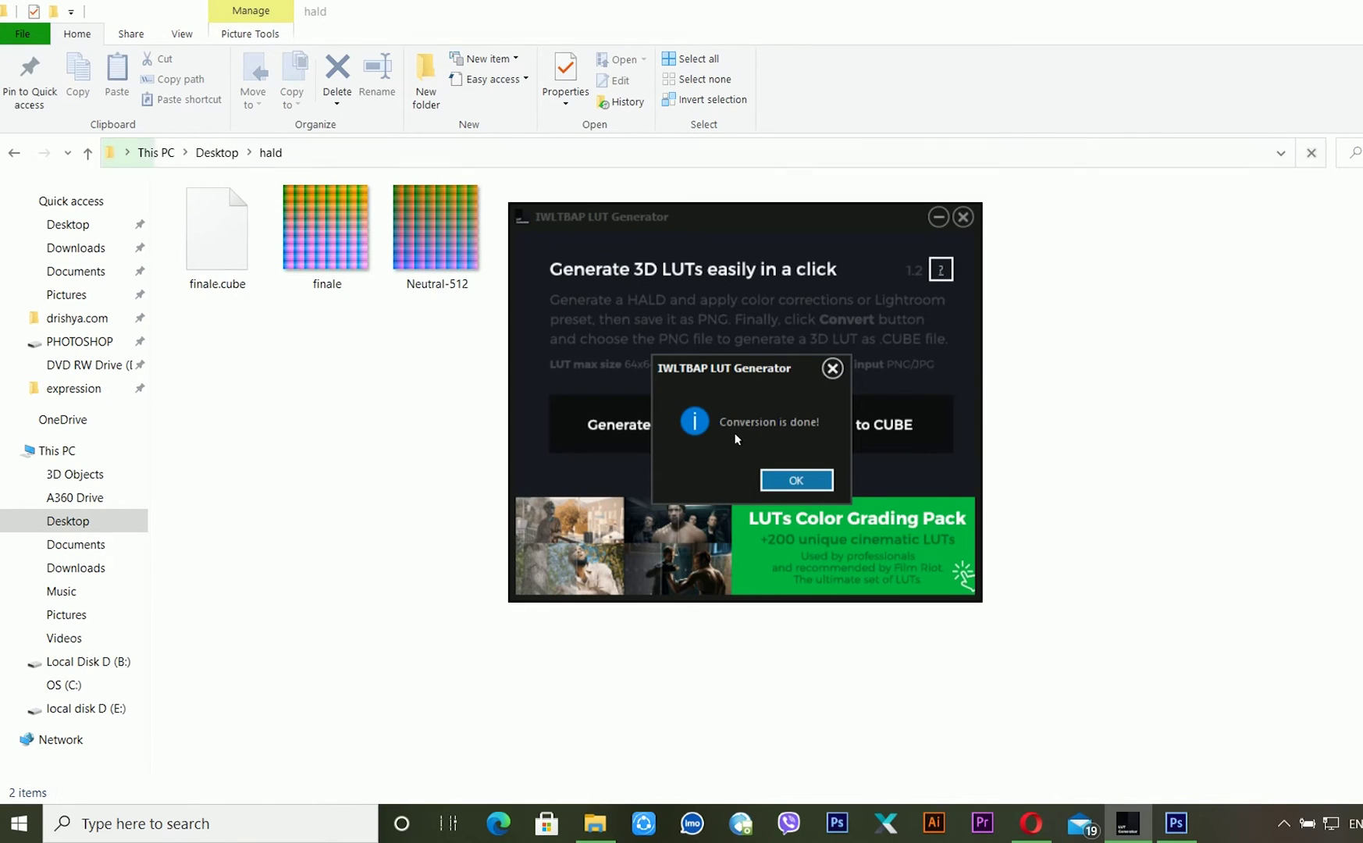
{"action": "left_click", "coordinate": [793, 487]}
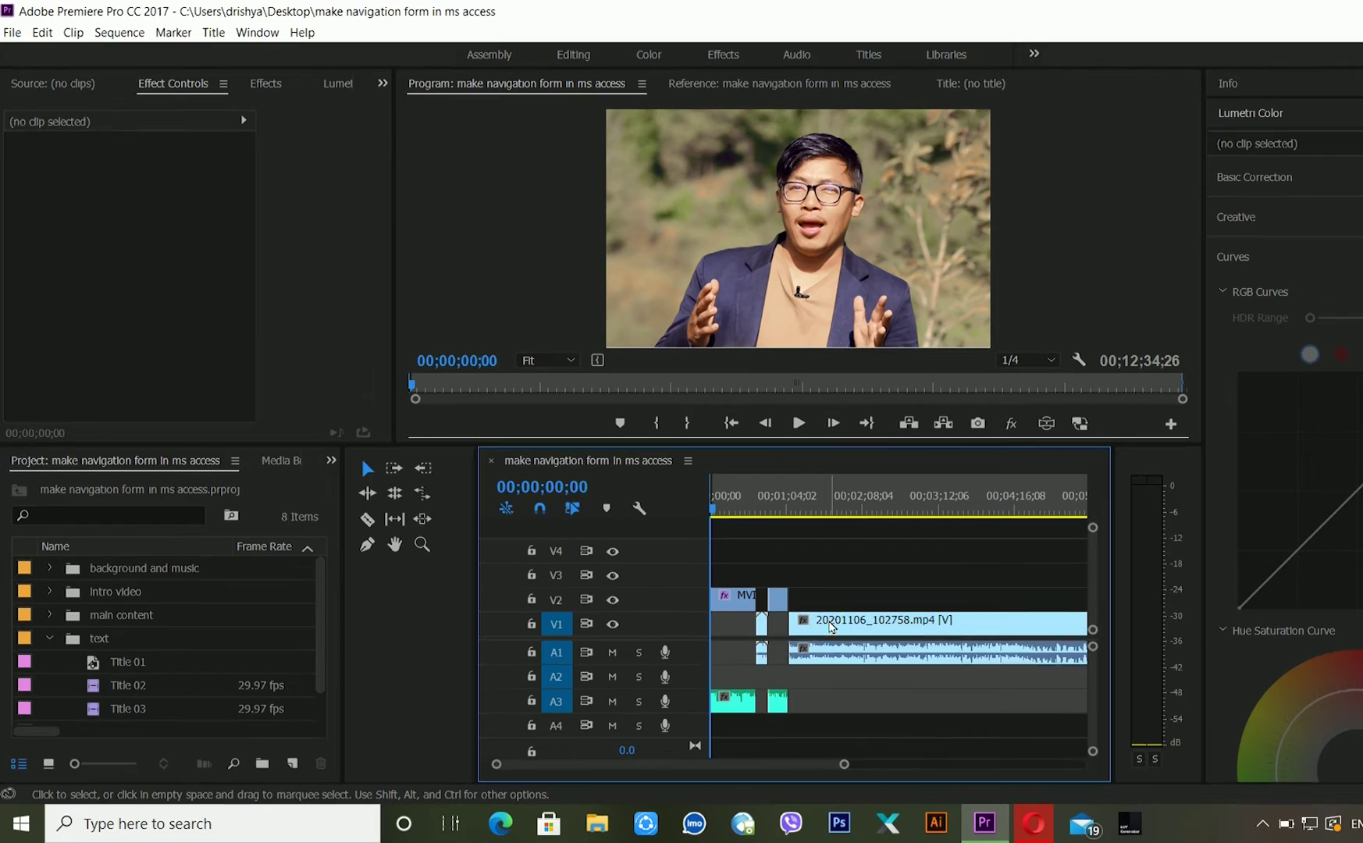
Find the Lumetri Color video effect and apply it to the MVI_1650.MOV clip on track V2
{"action": "left_click", "coordinate": [831, 624]}
{"action": "left_click", "coordinate": [742, 605]}
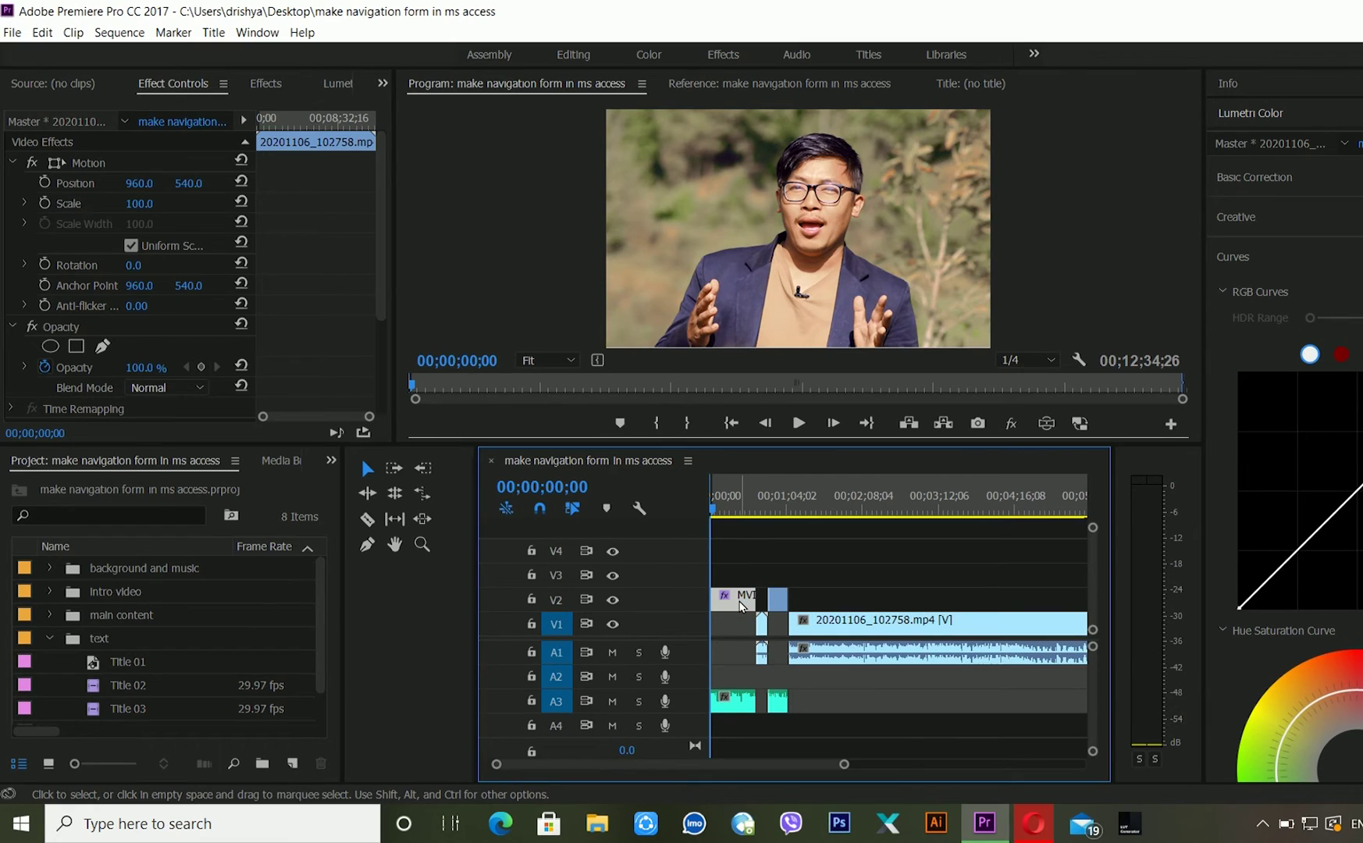
{"action": "left_click", "coordinate": [266, 82]}
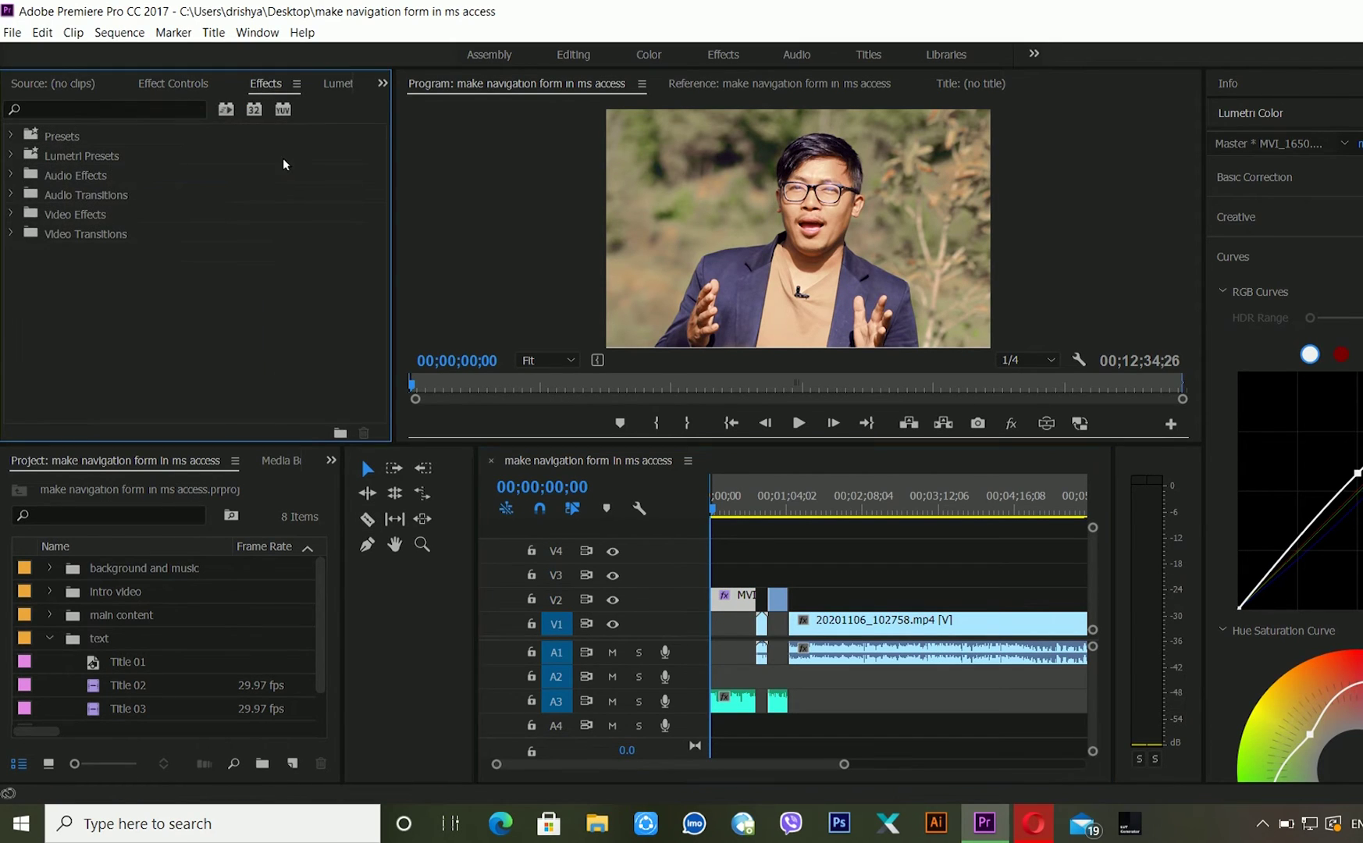
{"action": "left_click", "coordinate": [92, 110]}
{"action": "type", "text": "l"}
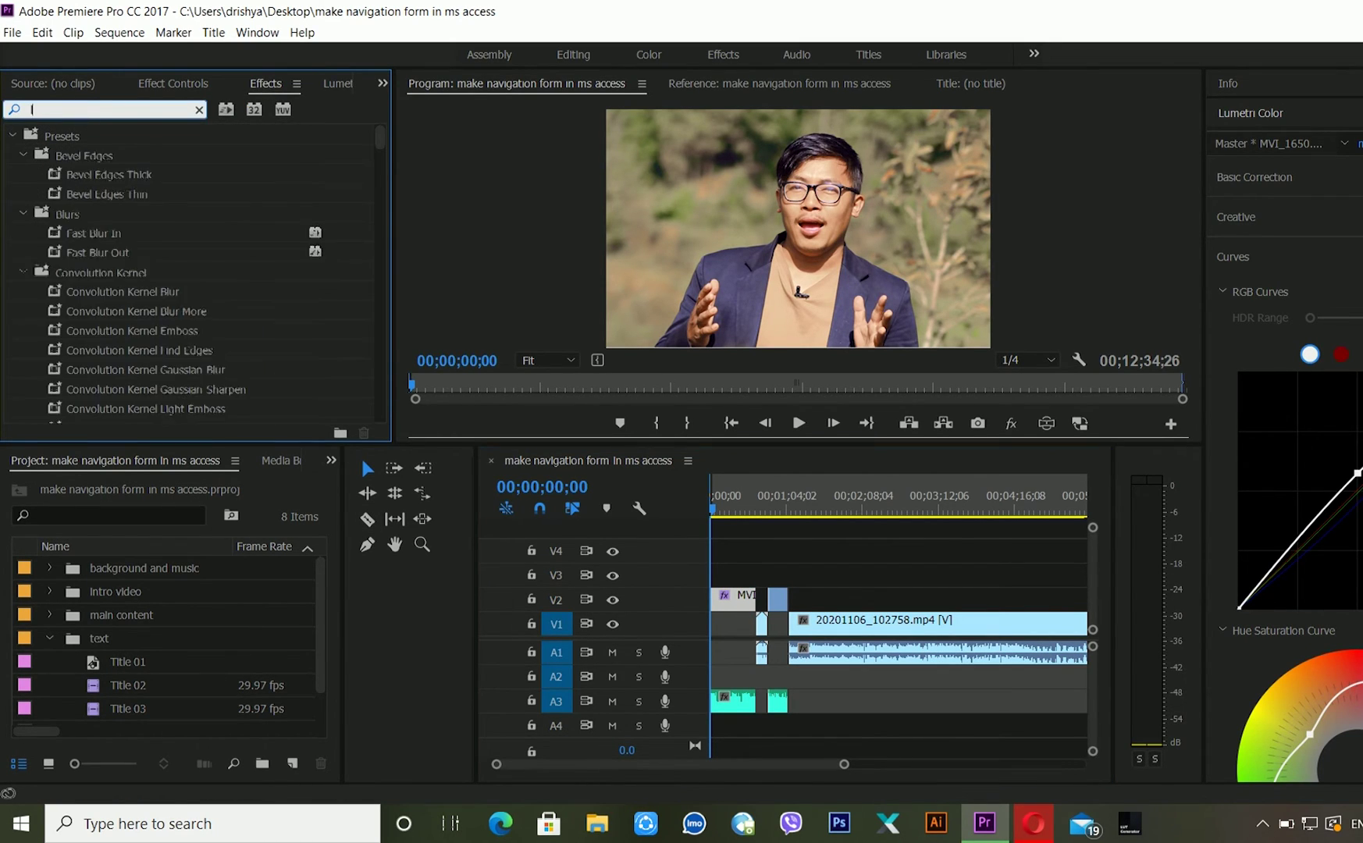
{"action": "type", "text": "umetri"}
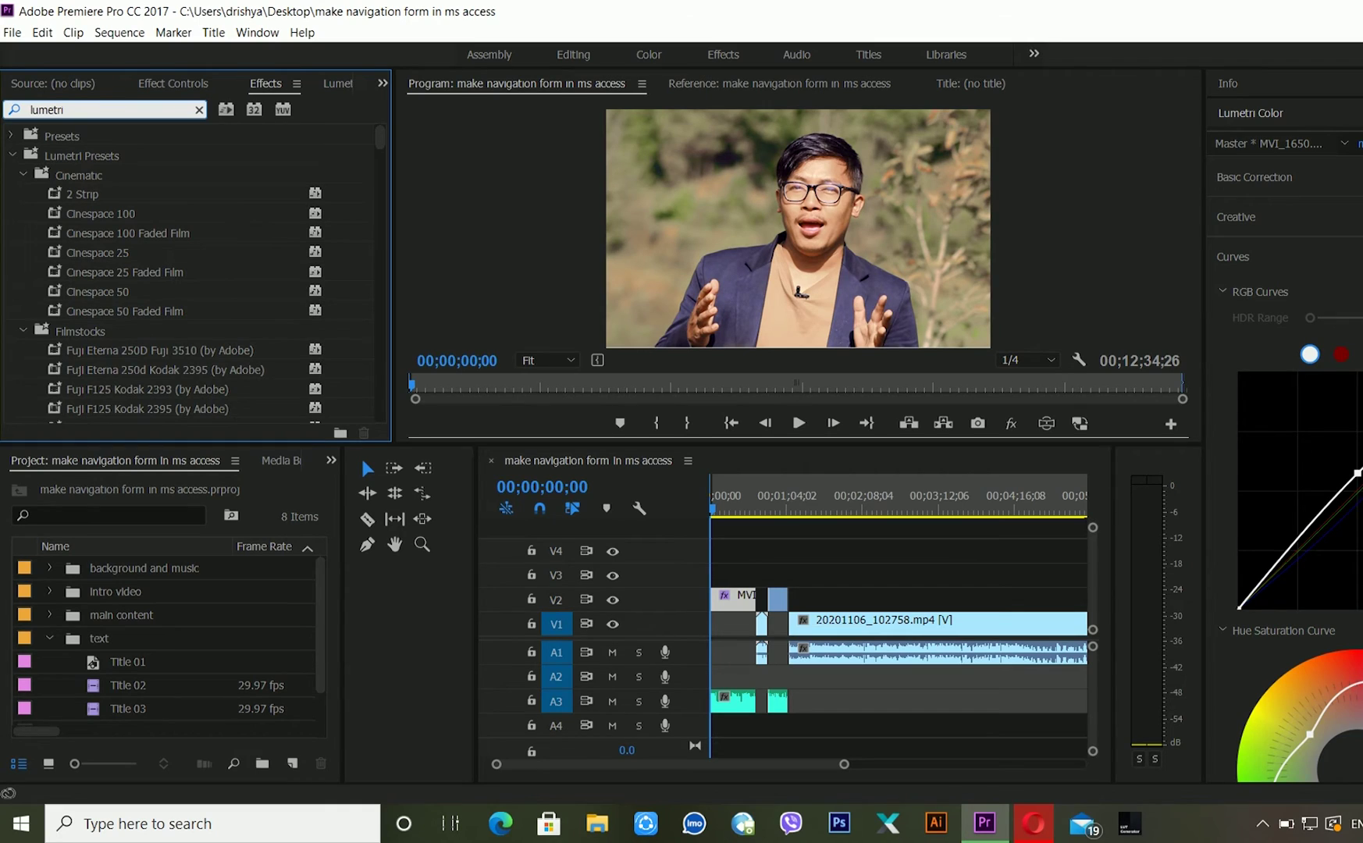
{"action": "type", "text": " color"}
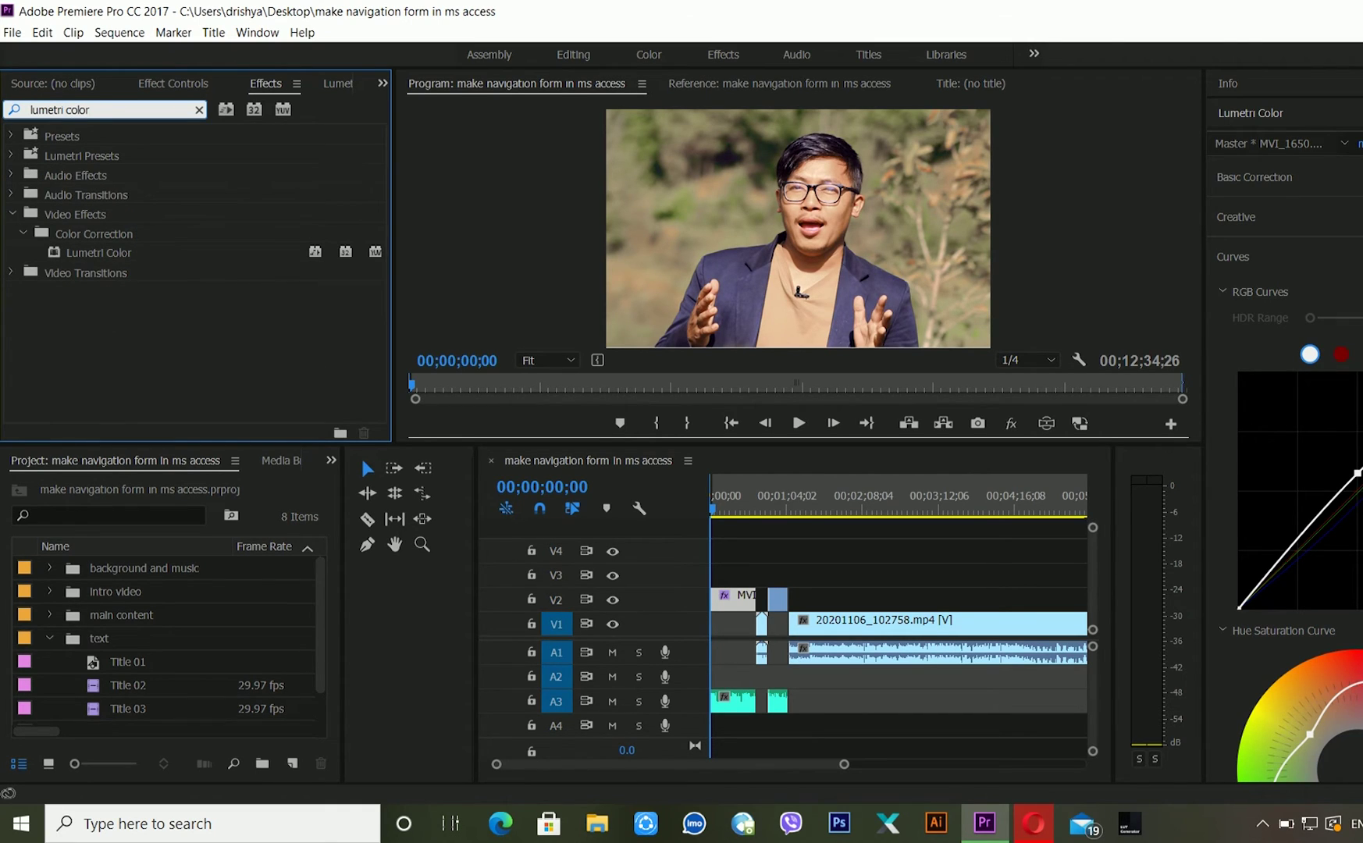
{"action": "left_click", "coordinate": [85, 253]}
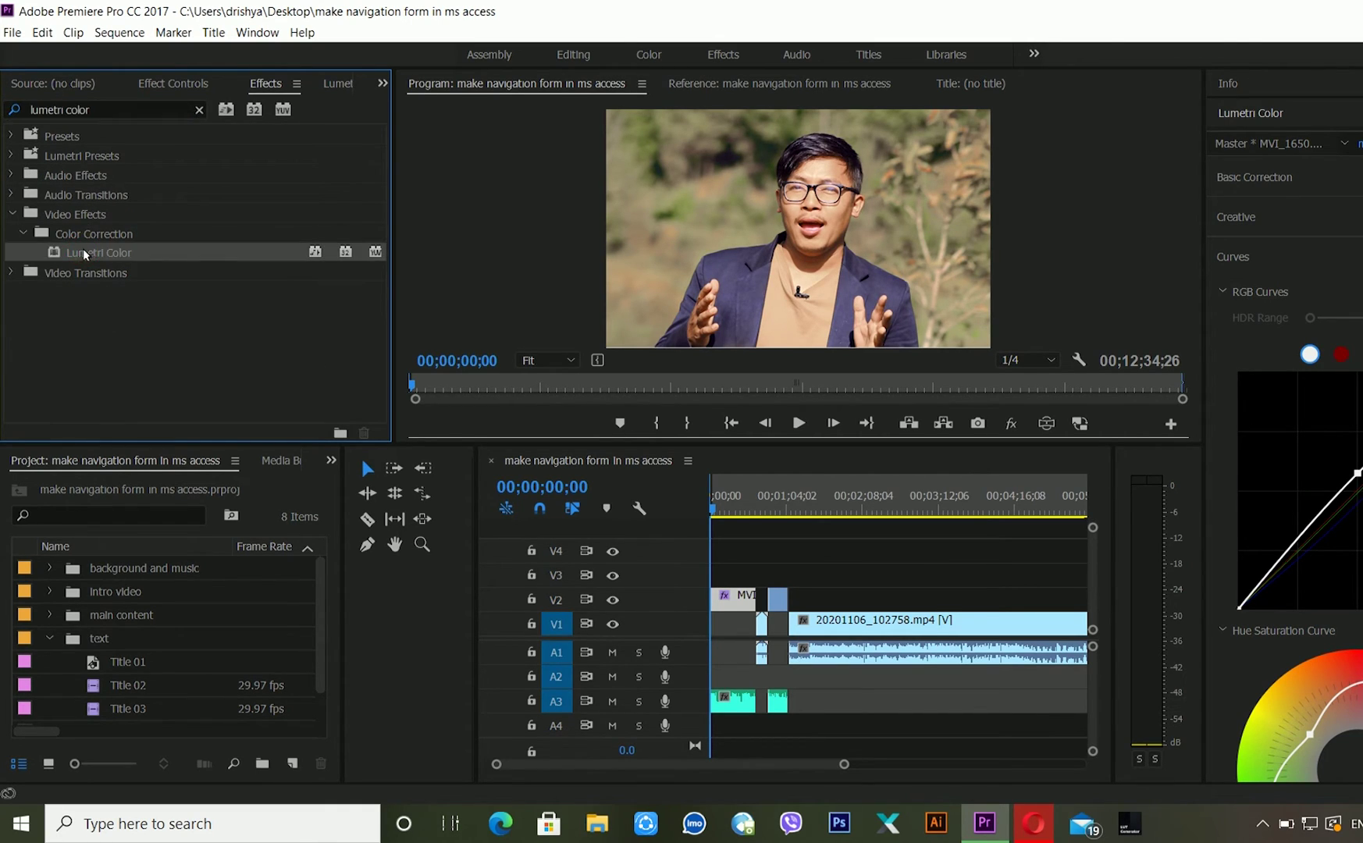
{"action": "left_click_drag", "start_coordinate": [647, 533], "coordinate": [734, 616]}
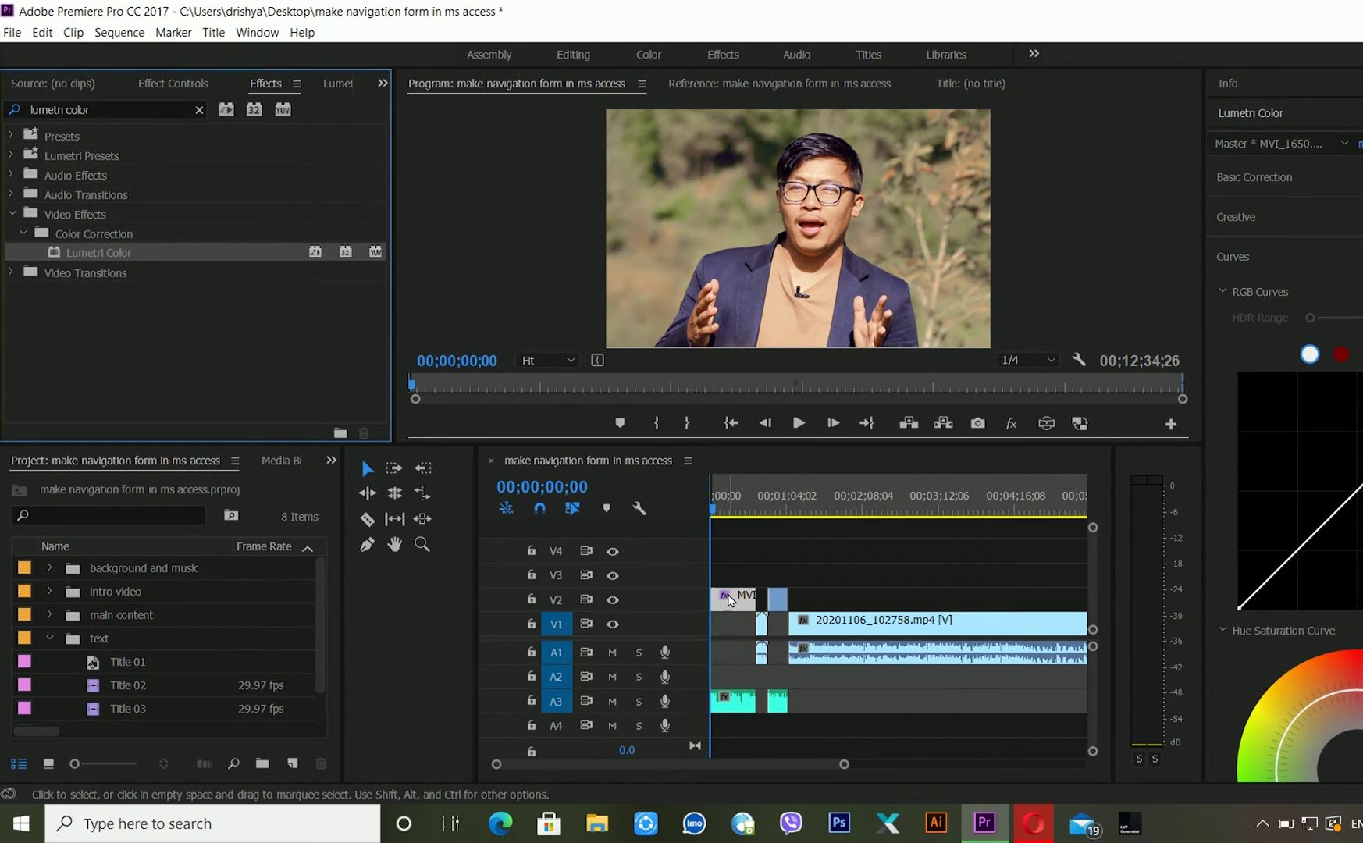
Show the clip's Lumetri Color Creative settings in Effect Controls and browse for a custom Look file
{"action": "left_click", "coordinate": [157, 83]}
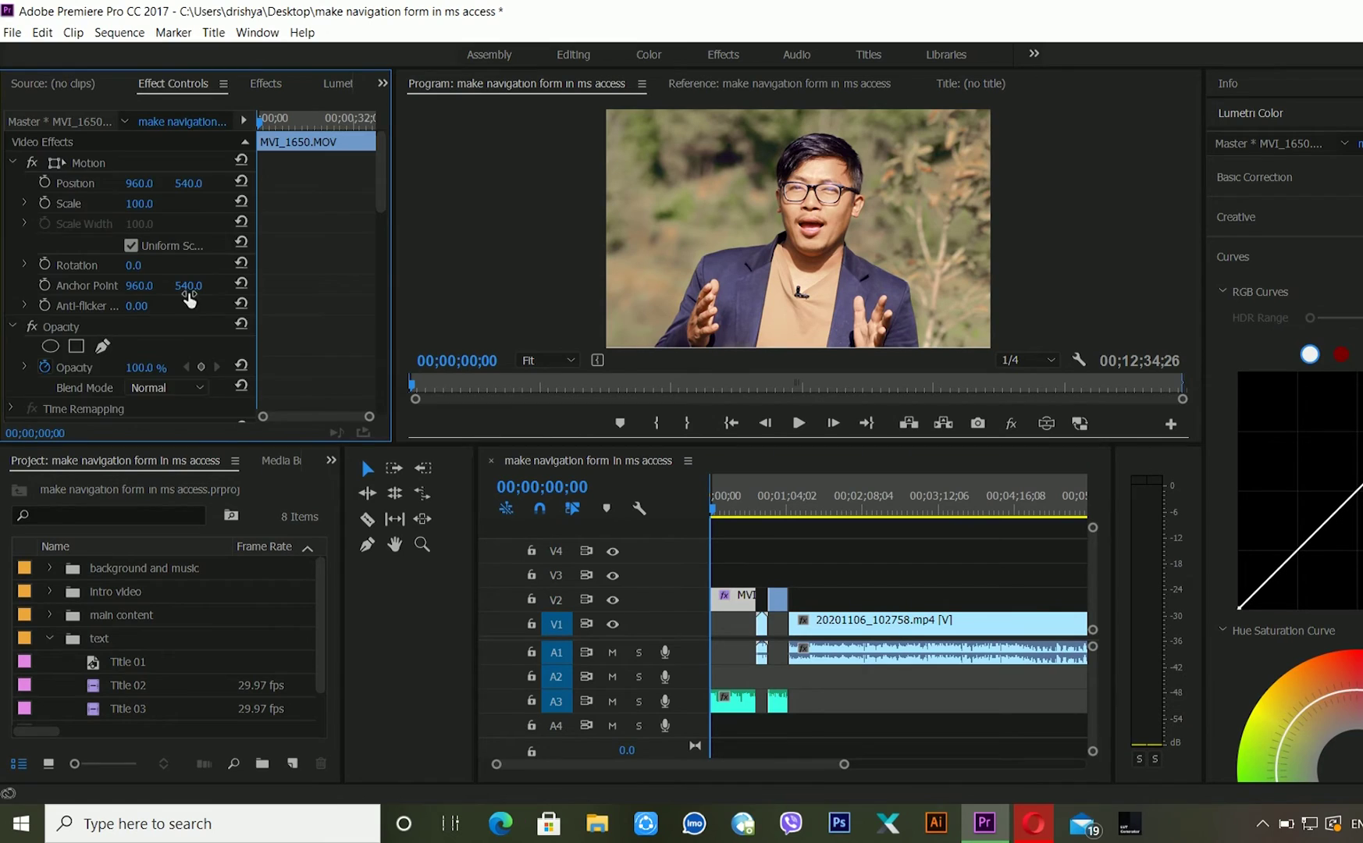
{"action": "scroll", "coordinate": [182, 310], "scroll_direction": "down", "scroll_amount": 2}
{"action": "scroll", "coordinate": [182, 314], "scroll_direction": "down", "scroll_amount": 15}
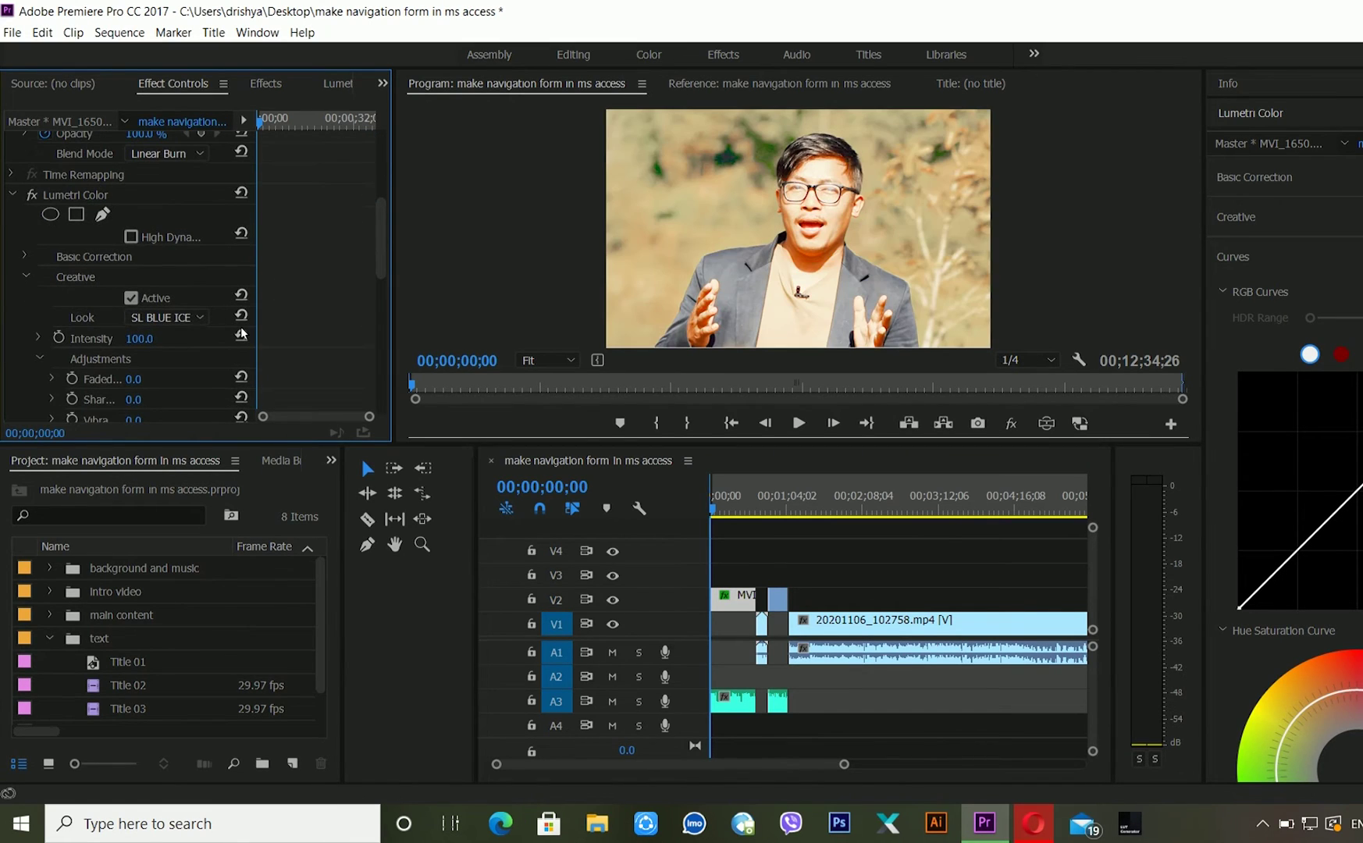
{"action": "left_click", "coordinate": [188, 316]}
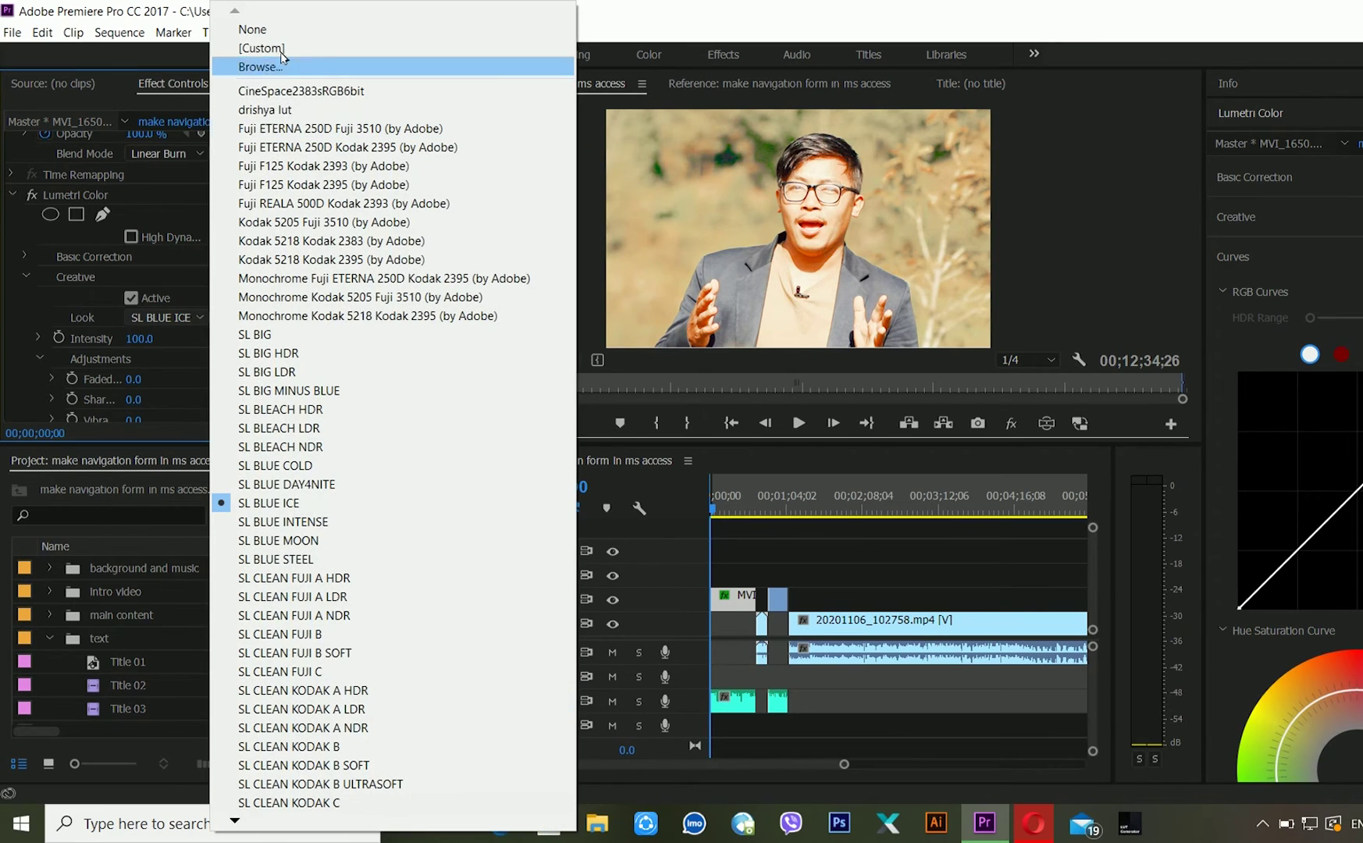
{"action": "left_click", "coordinate": [277, 67]}
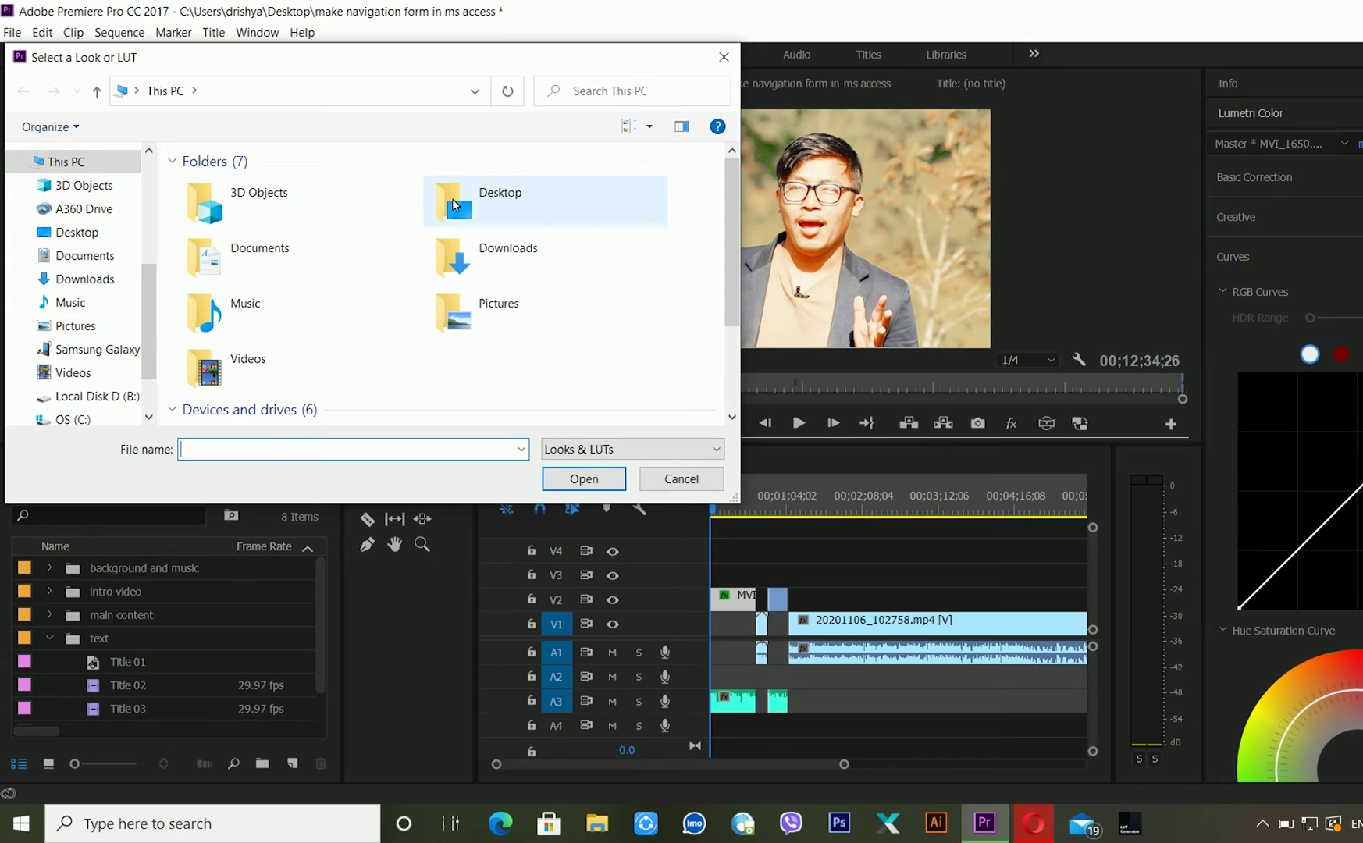
Look through the CUBE files in the screenshot folder inside the Desktop's video project folder
{"action": "double_click", "coordinate": [453, 204]}
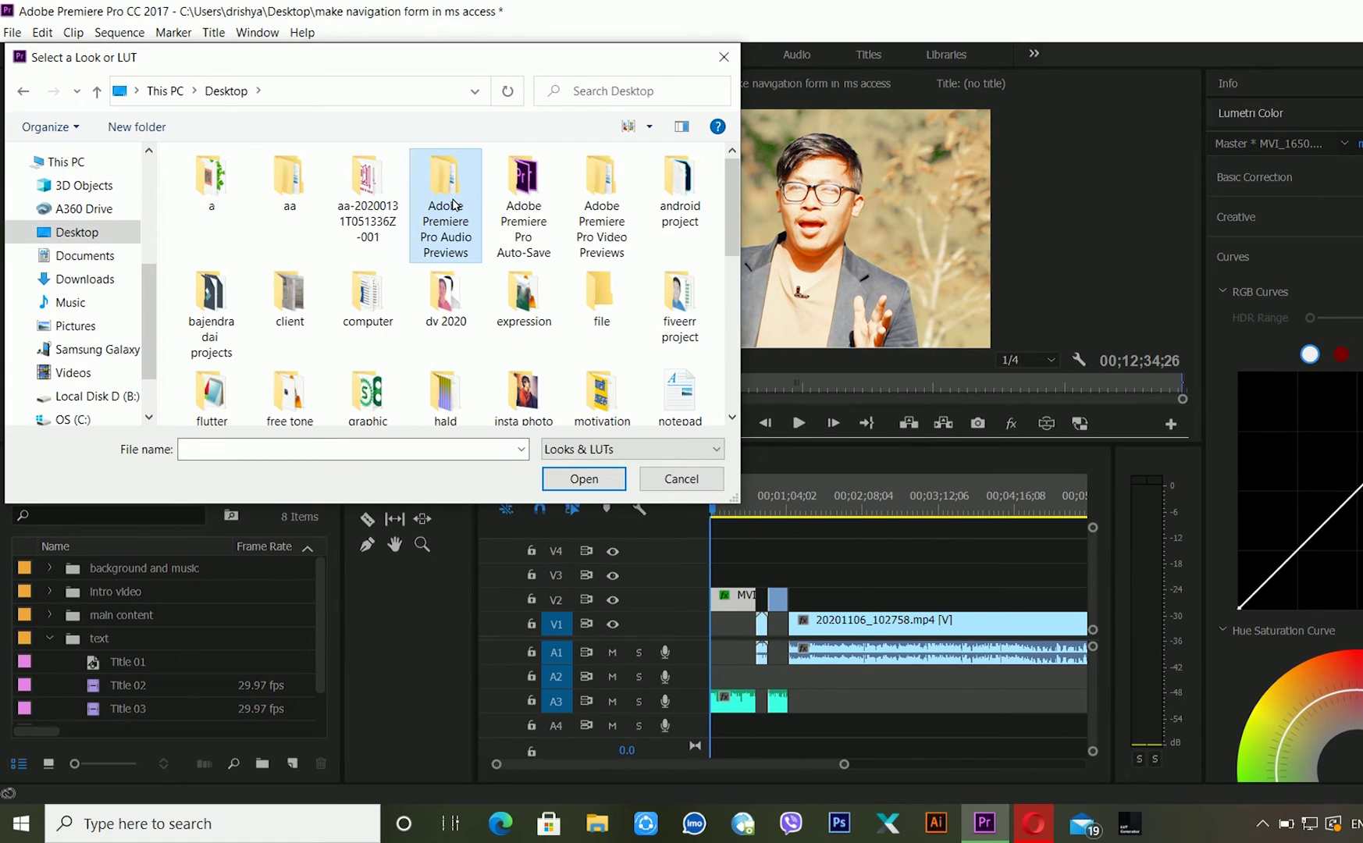
{"action": "scroll", "coordinate": [453, 205], "scroll_direction": "down", "scroll_amount": 5}
{"action": "key", "text": "Return"}
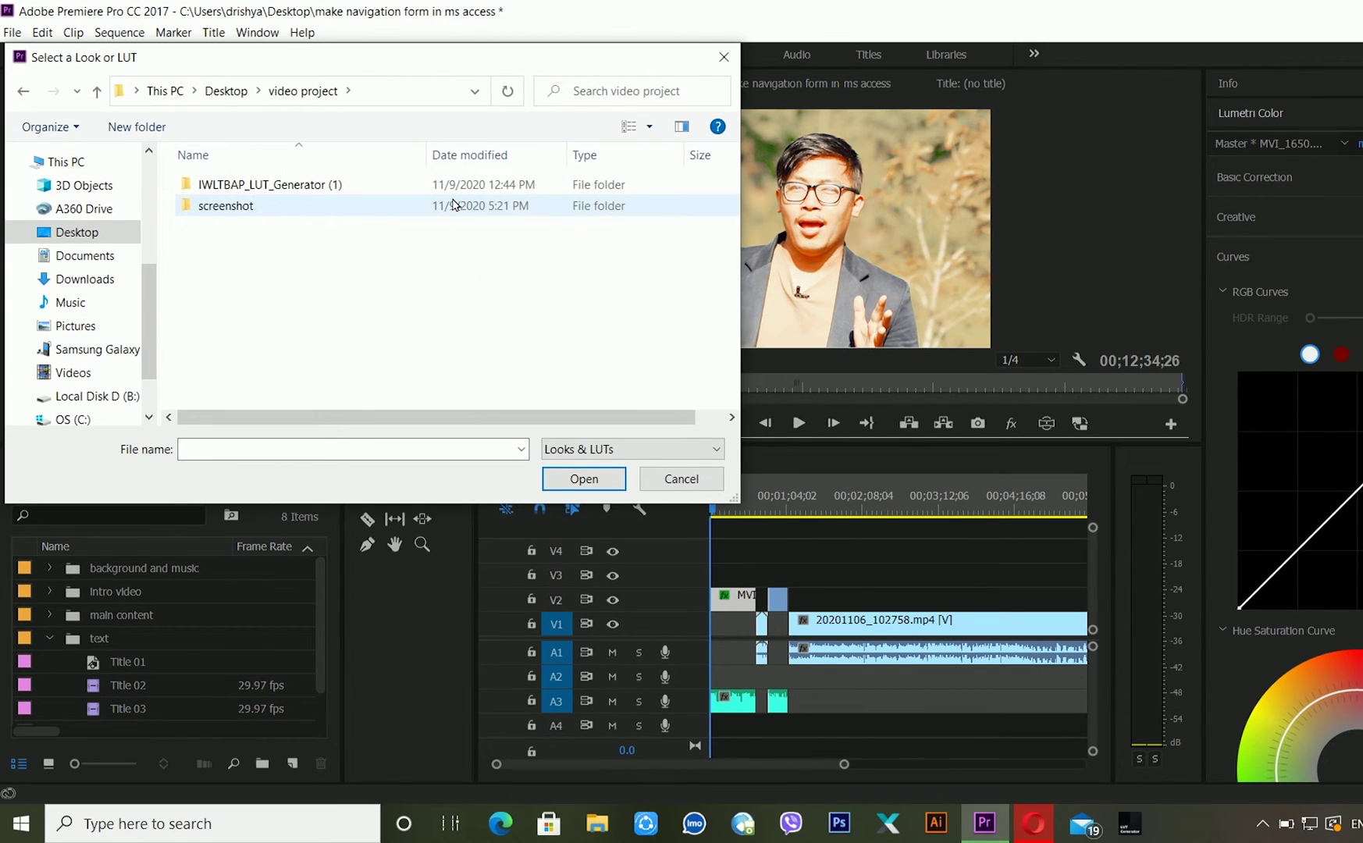
{"action": "double_click", "coordinate": [306, 207]}
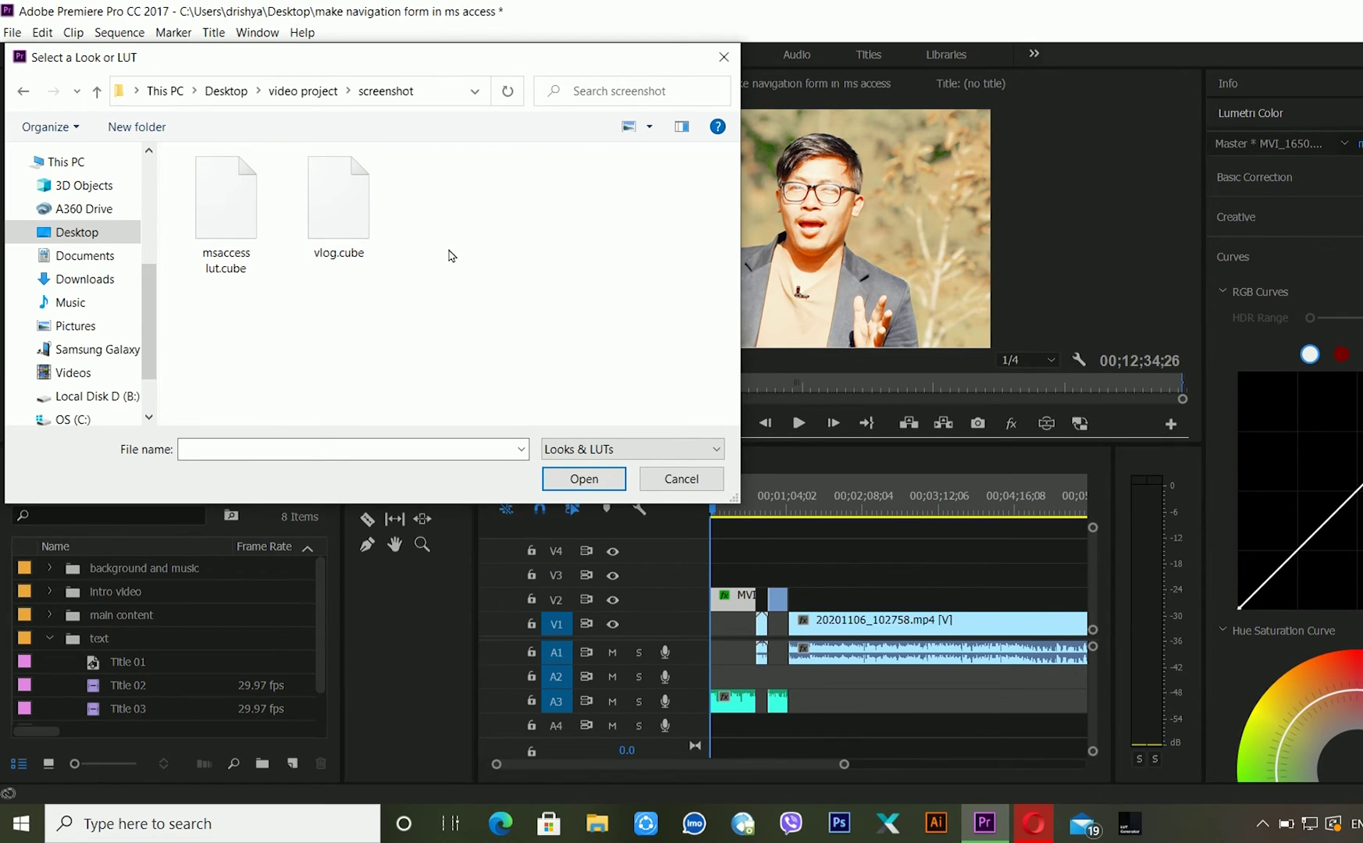
{"action": "left_click", "coordinate": [352, 206]}
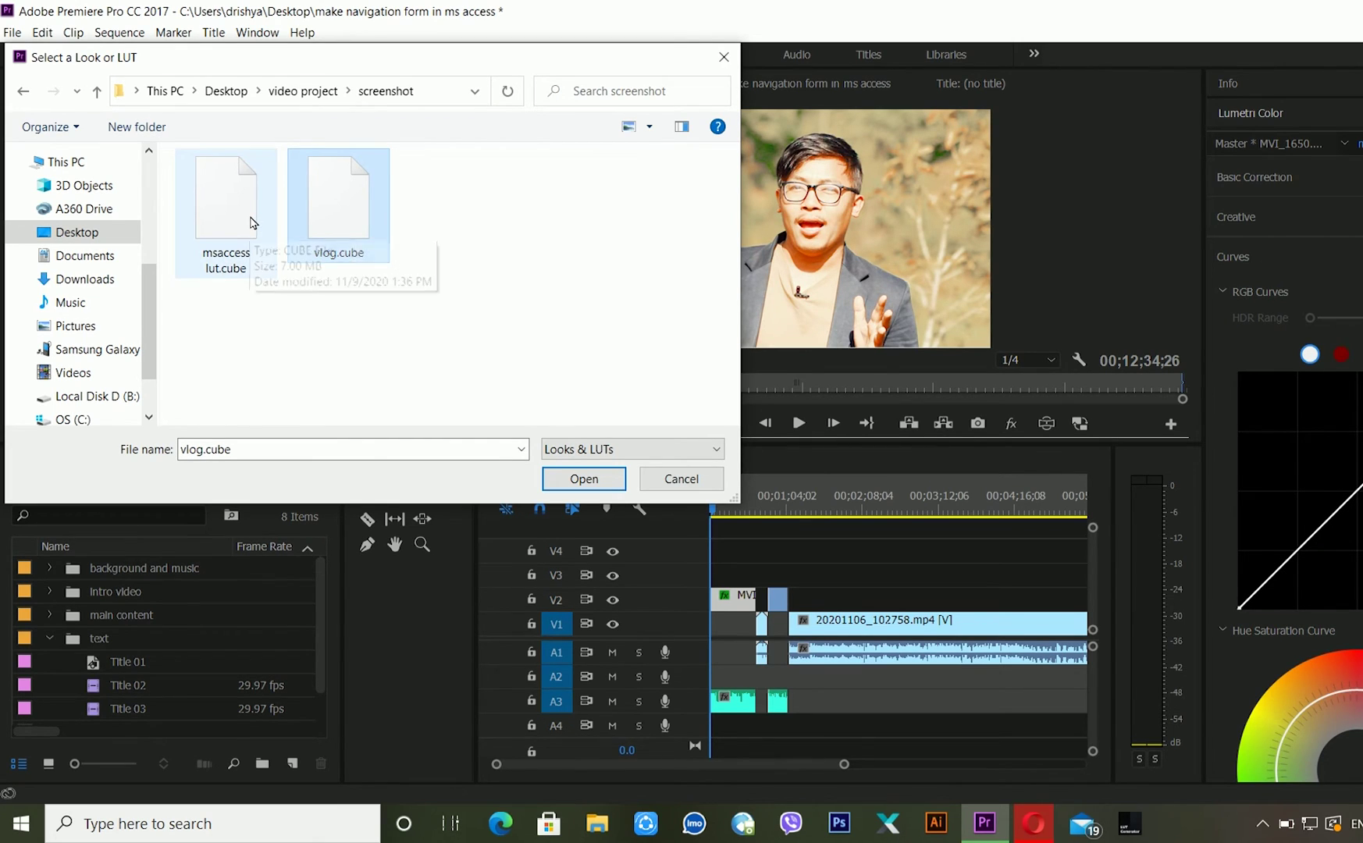
{"action": "left_click", "coordinate": [287, 335]}
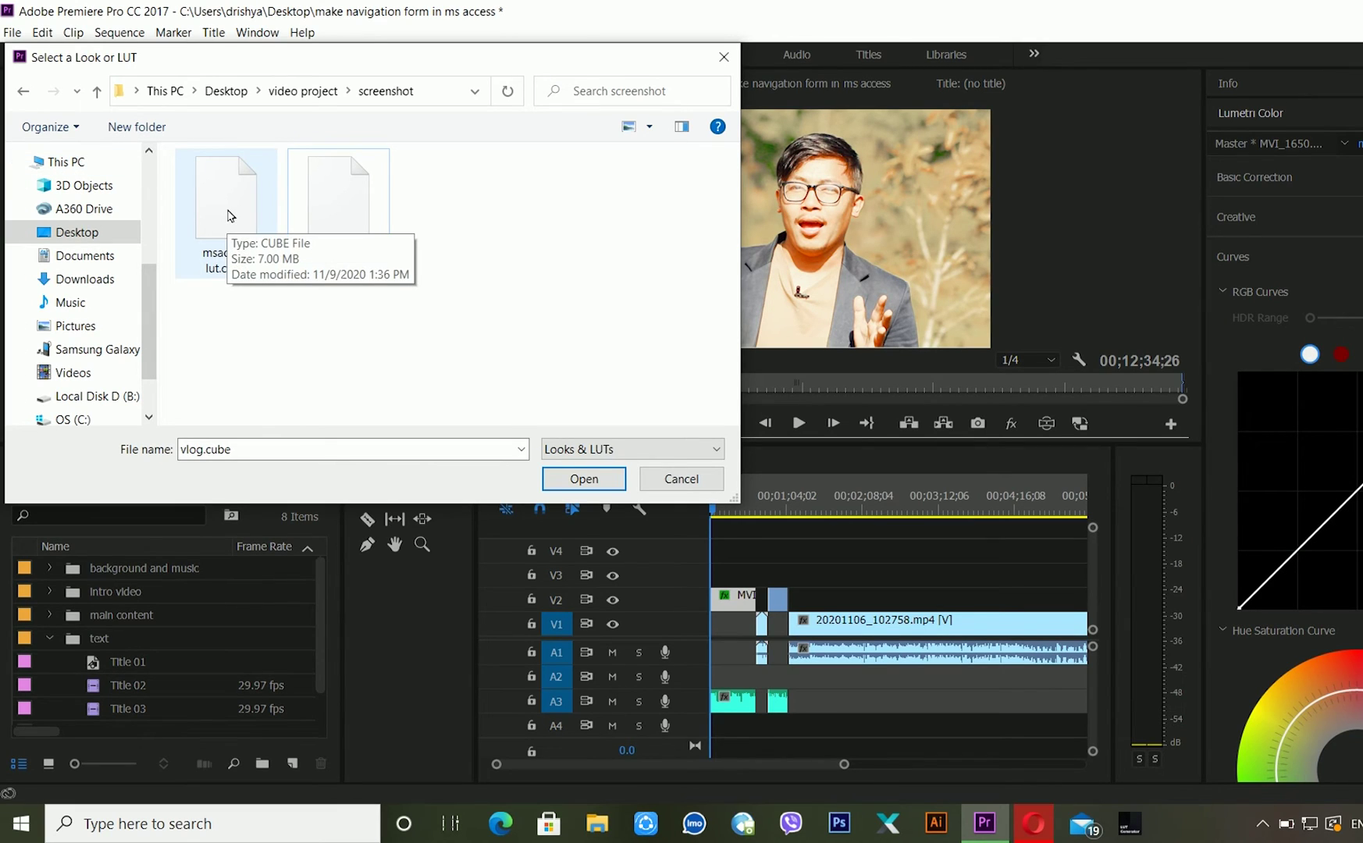
{"action": "left_click", "coordinate": [355, 207]}
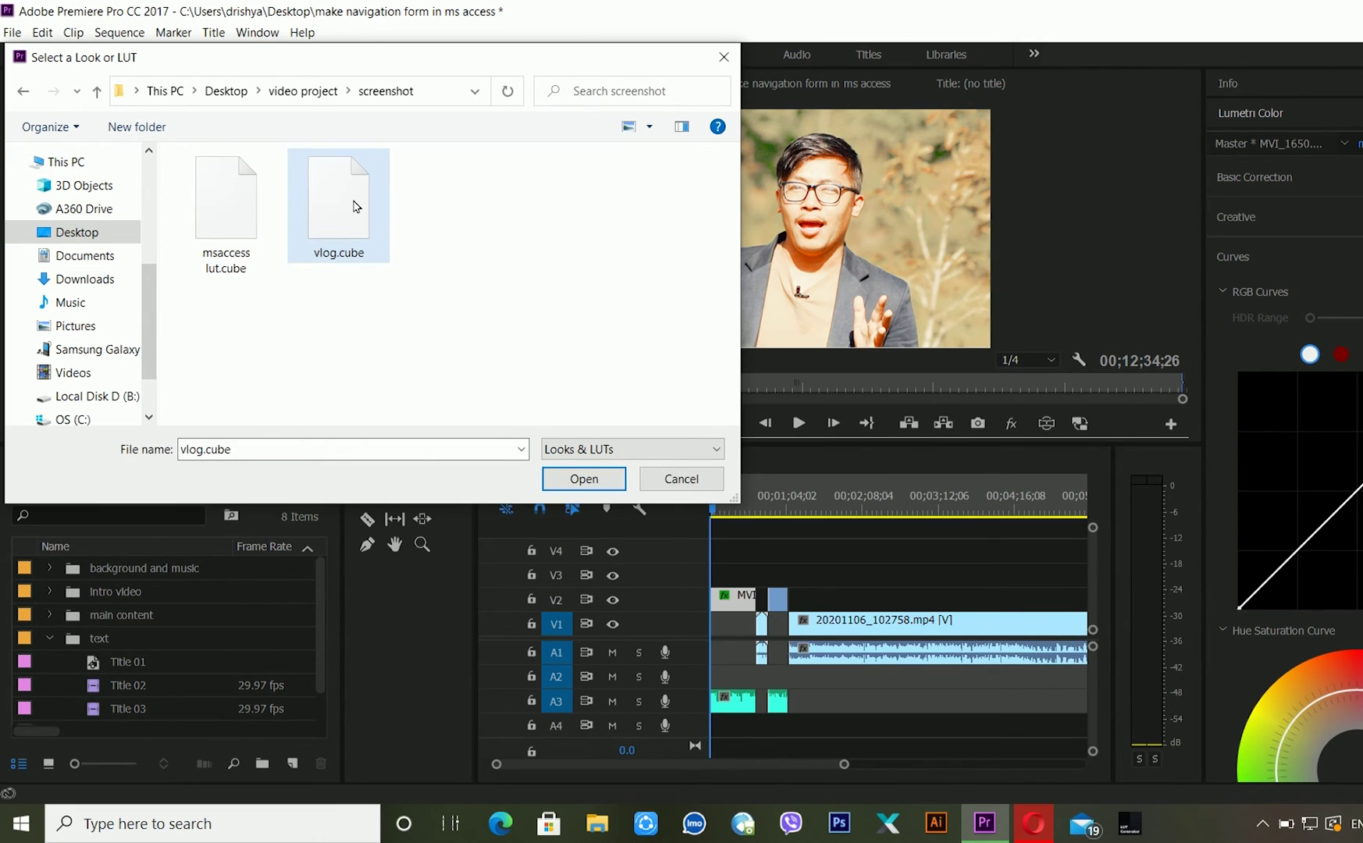
Load finale.cube from the Desktop's hald folder as the clip's Creative look
{"action": "left_click", "coordinate": [99, 92]}
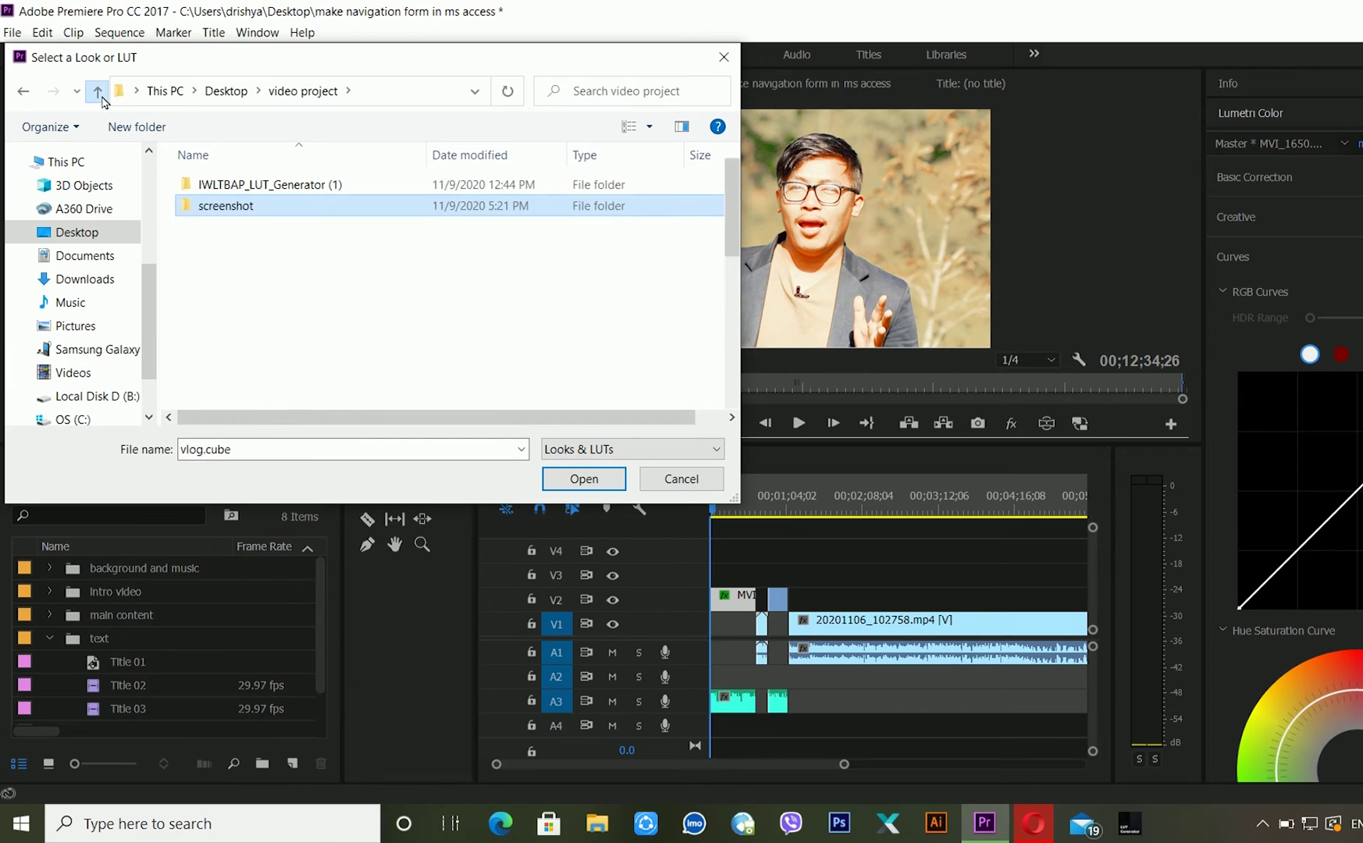
{"action": "left_click", "coordinate": [98, 92]}
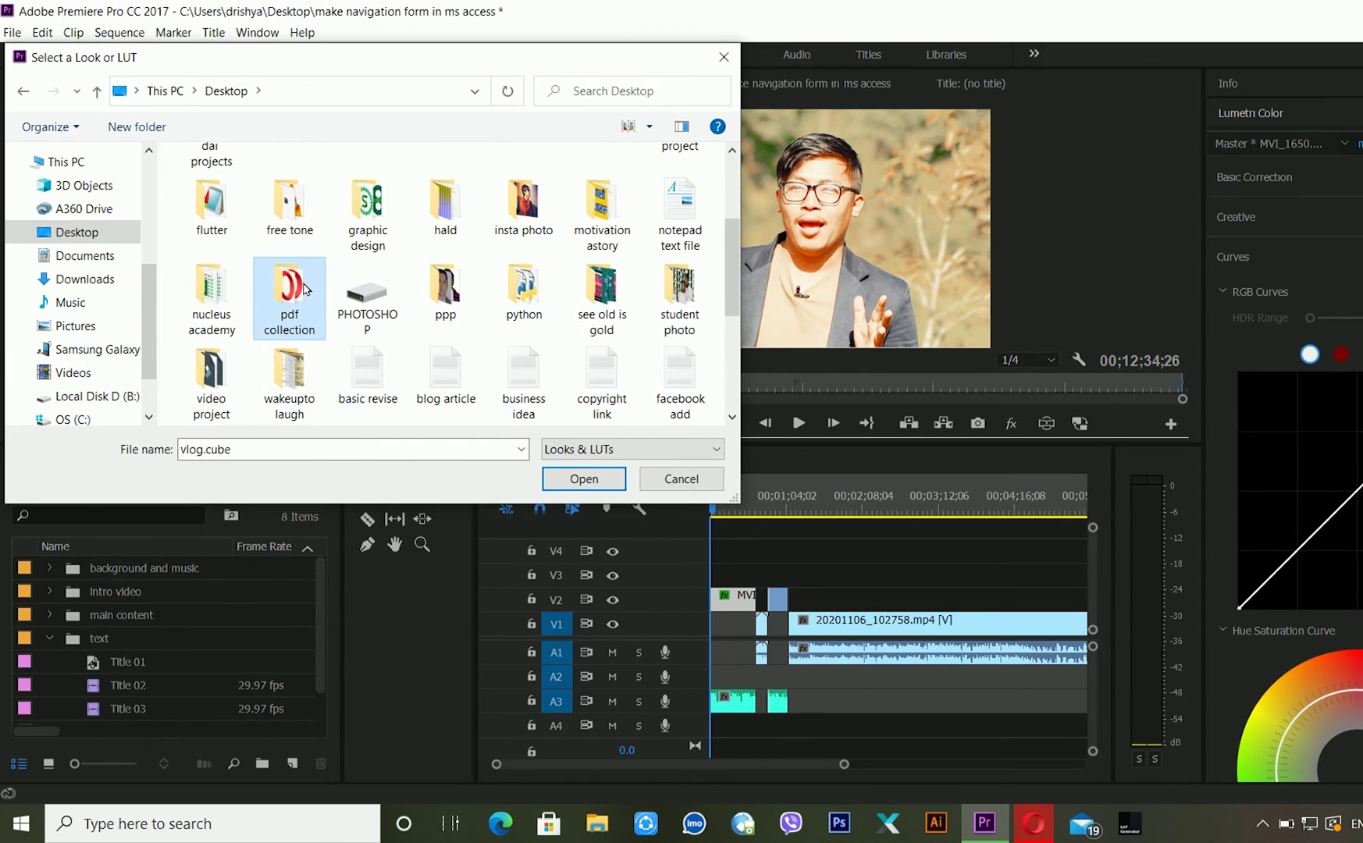
{"action": "scroll", "coordinate": [445, 285], "scroll_direction": "up", "scroll_amount": 1}
{"action": "double_click", "coordinate": [444, 282]}
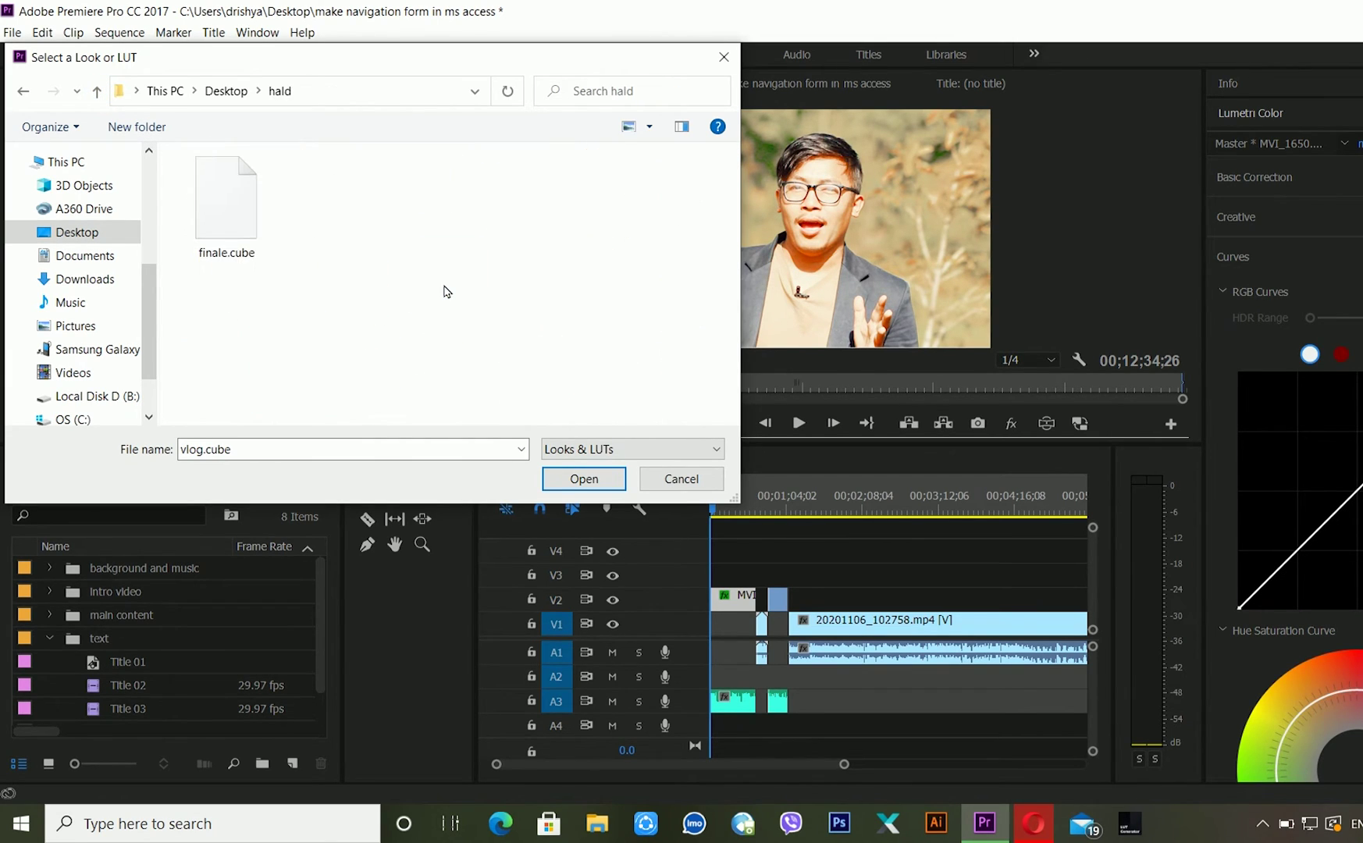
{"action": "left_click", "coordinate": [233, 258]}
{"action": "left_click", "coordinate": [587, 478]}
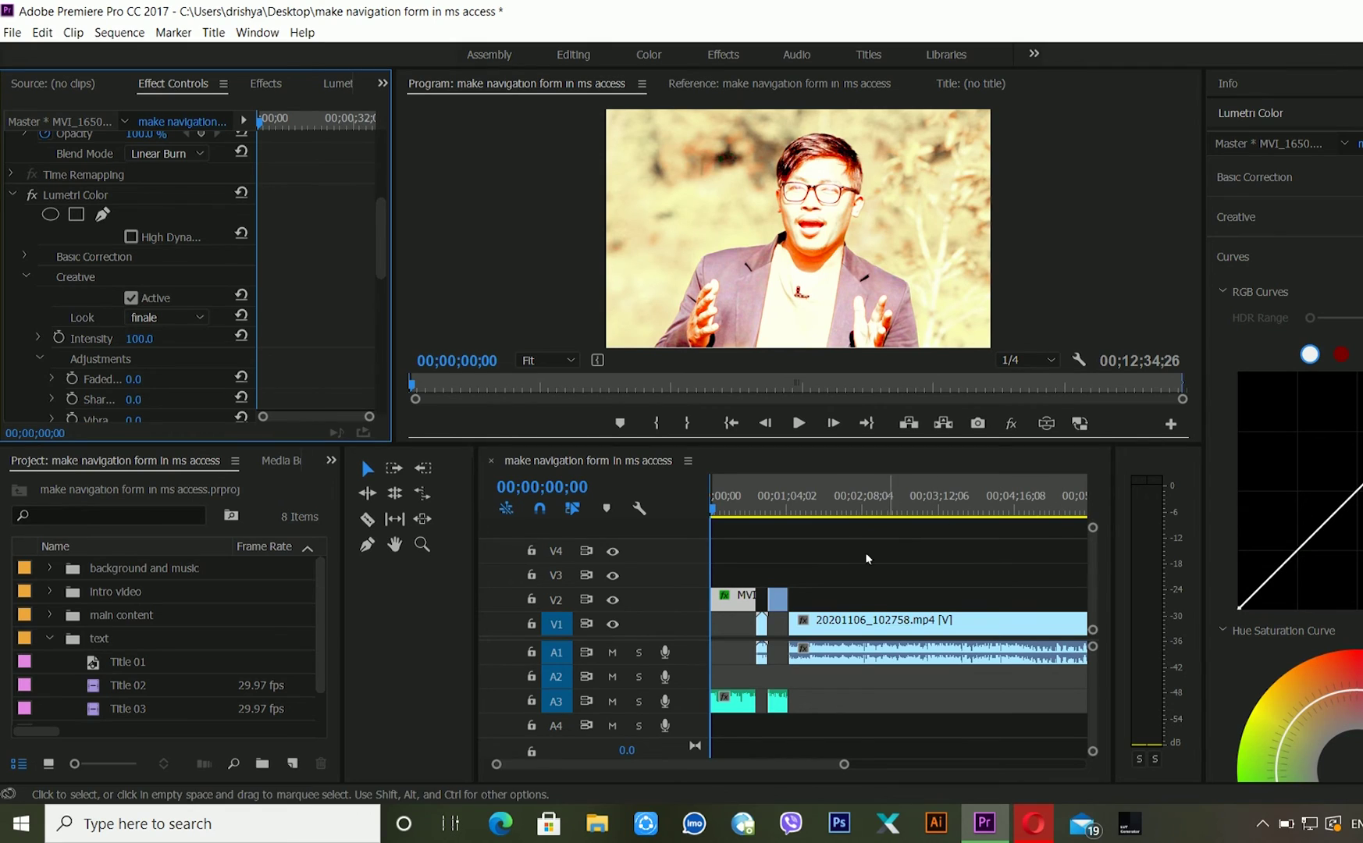
{"action": "left_click", "coordinate": [729, 604]}
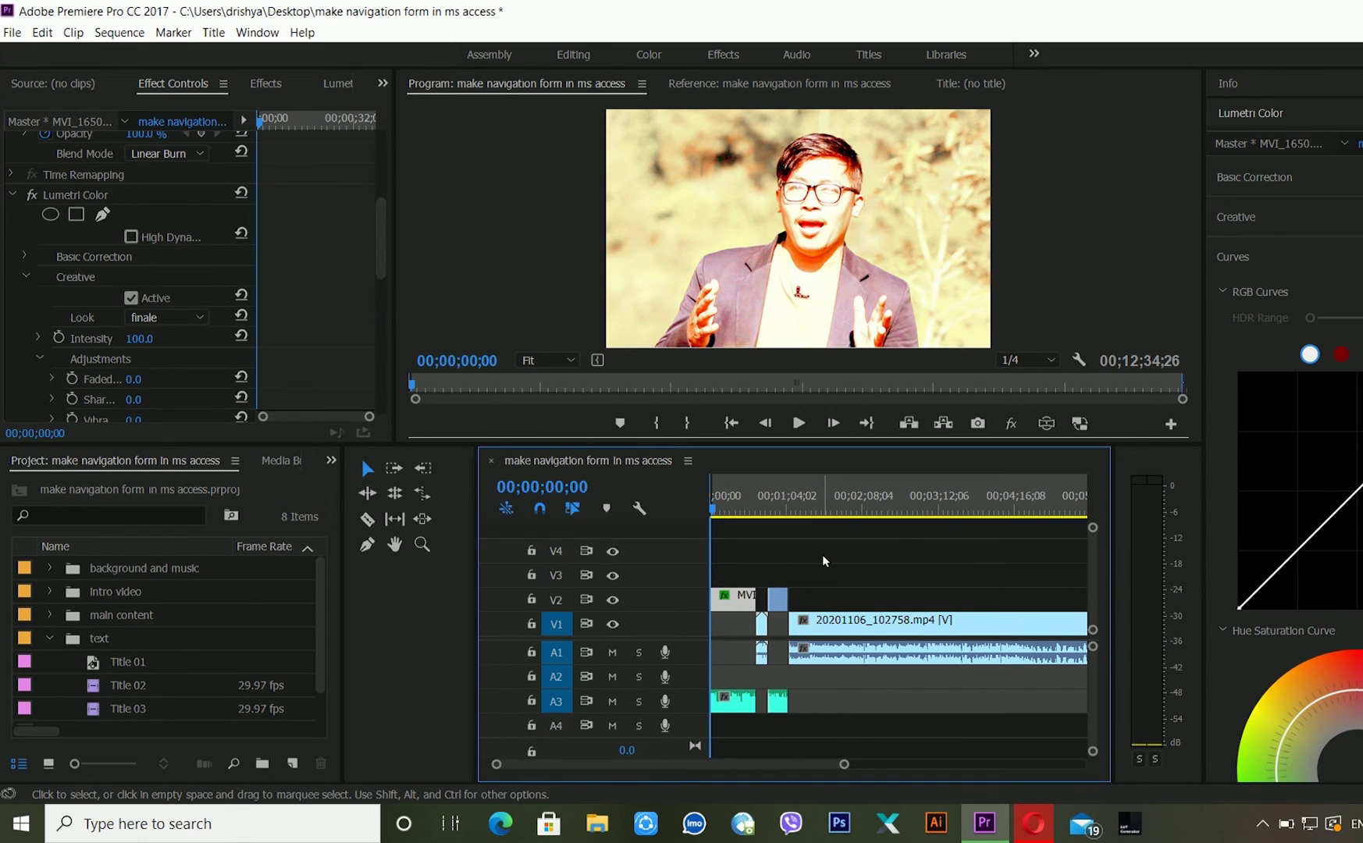
Replace the Creative look with msaccess lut.cube from the video project's screenshot folder
{"action": "left_click", "coordinate": [199, 320]}
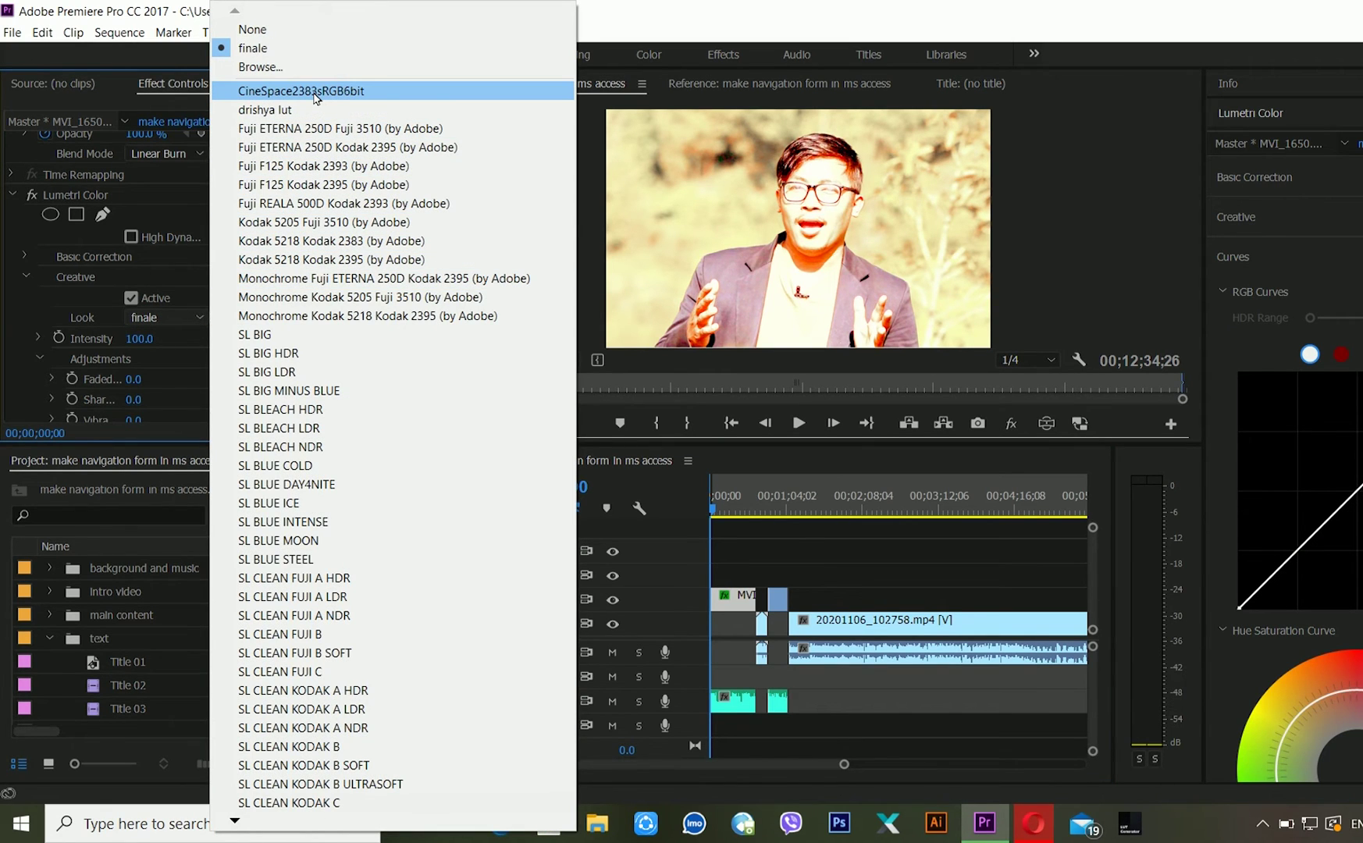
{"action": "left_click", "coordinate": [286, 67]}
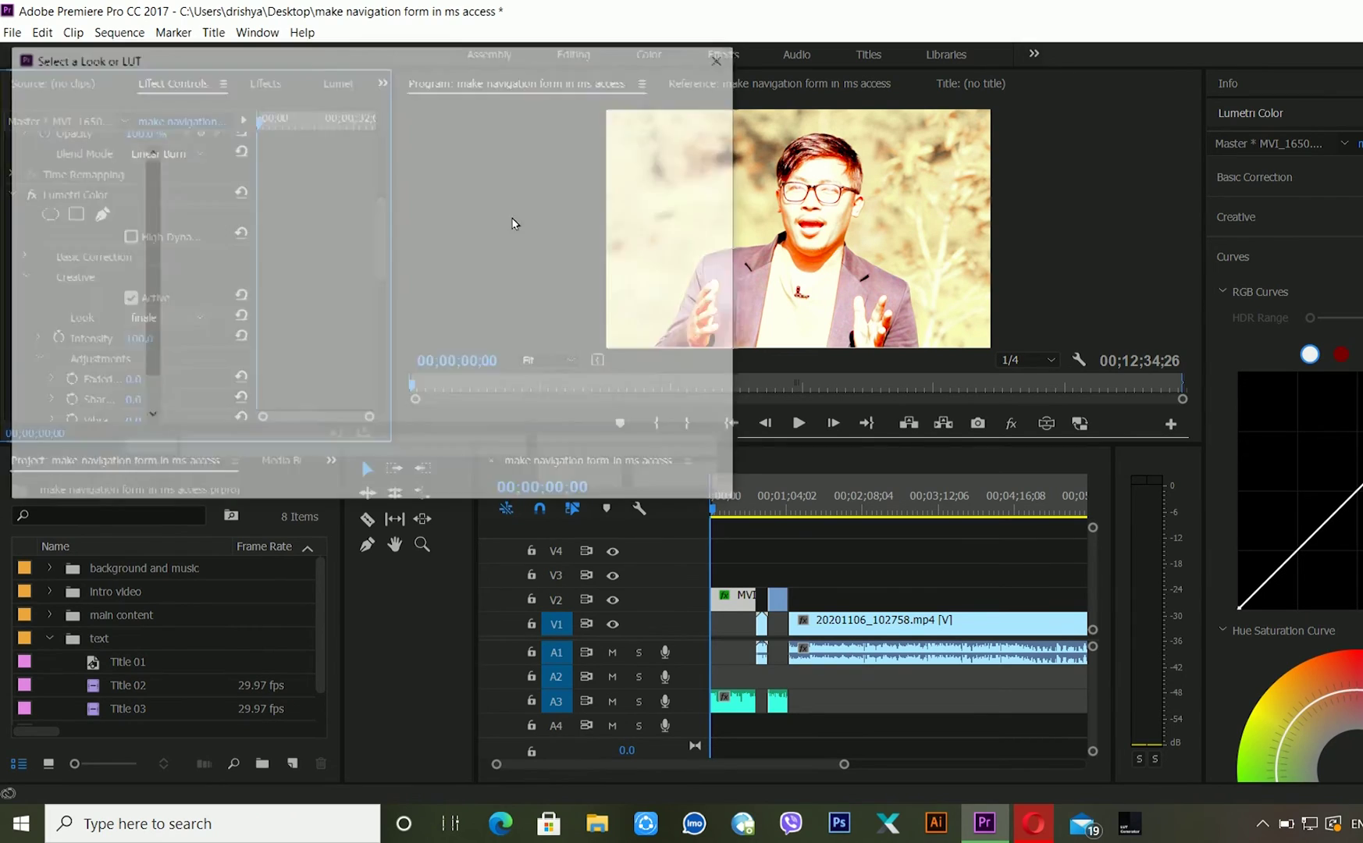
{"action": "left_click", "coordinate": [226, 91]}
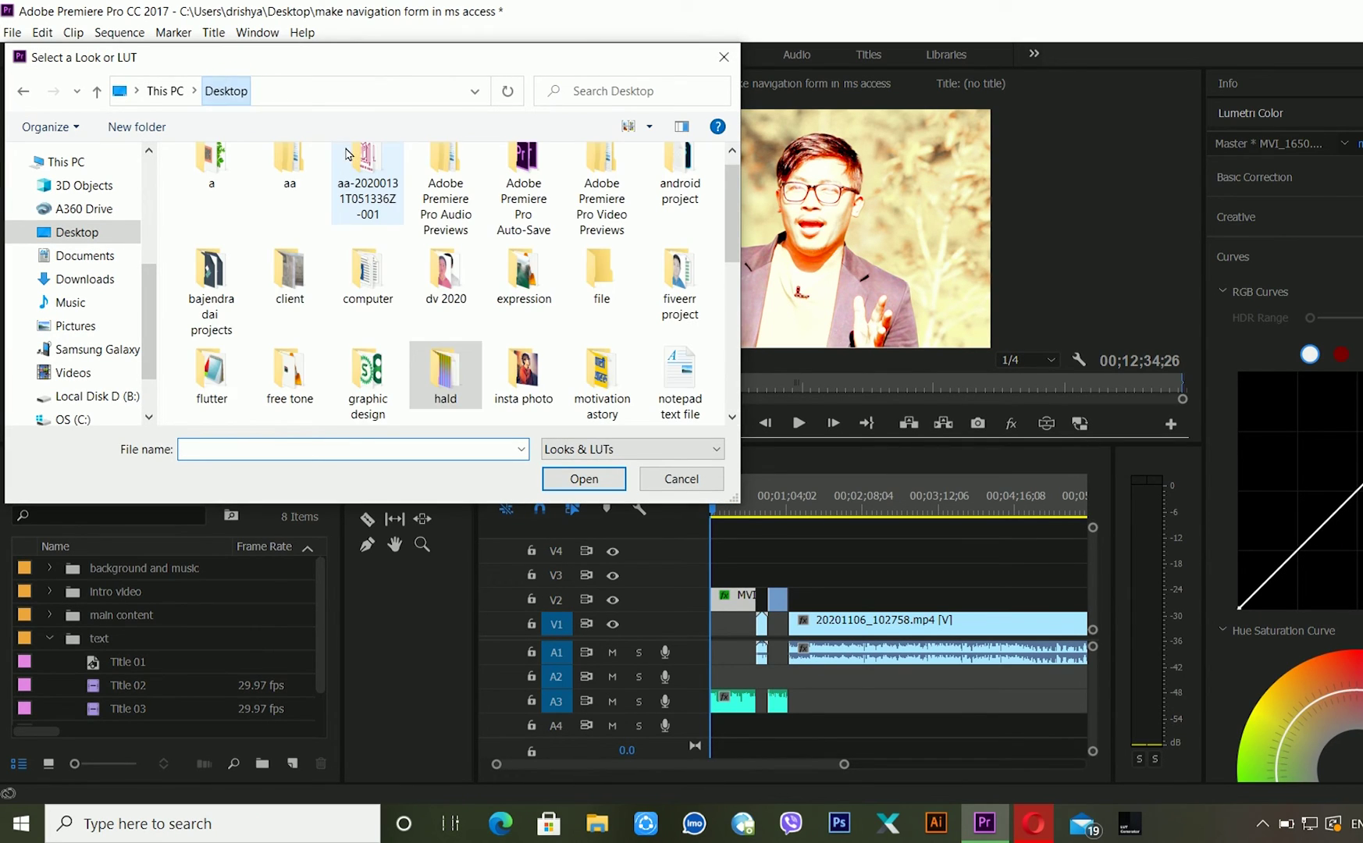
{"action": "left_click", "coordinate": [377, 173]}
{"action": "key", "text": "v"}
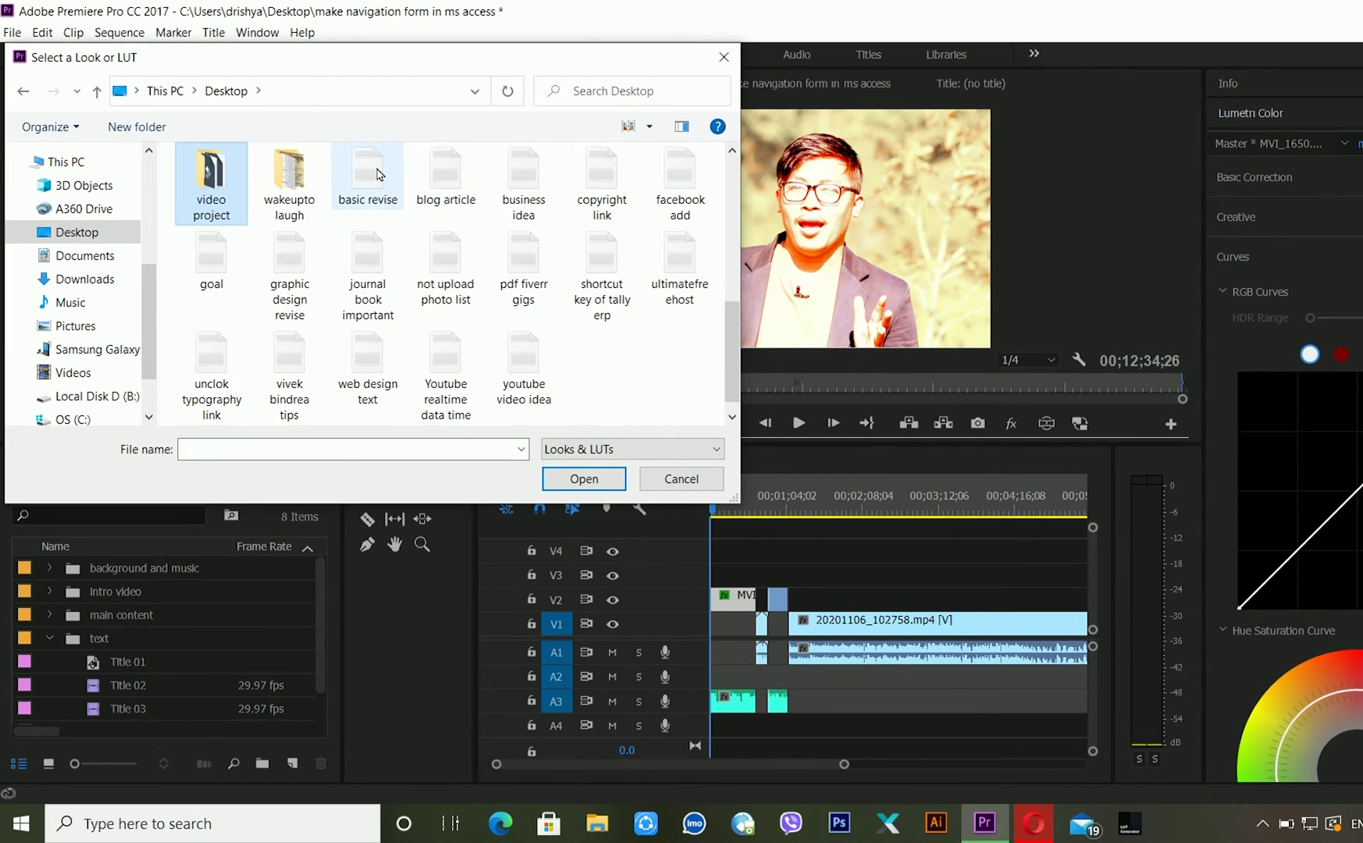
{"action": "double_click", "coordinate": [215, 188]}
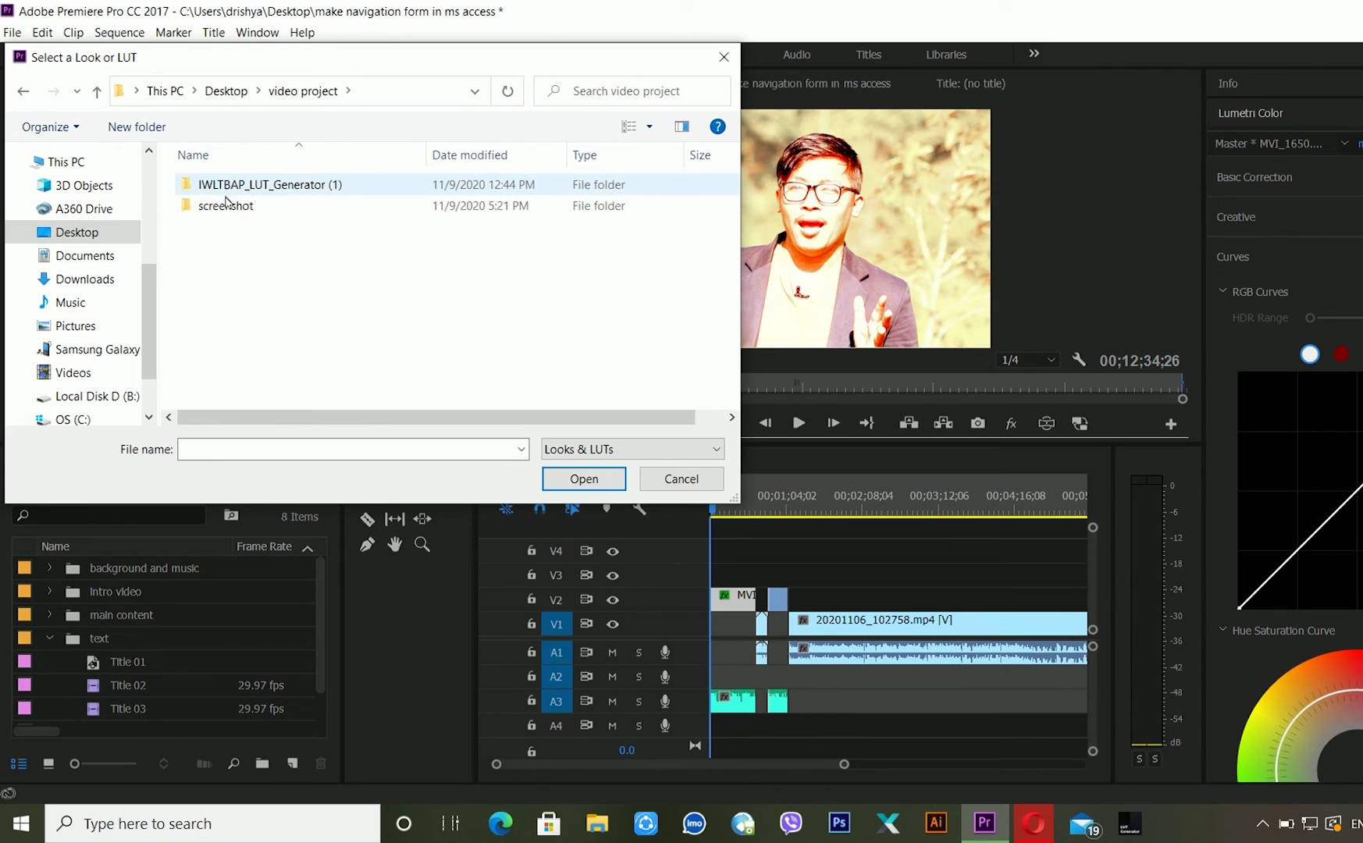
{"action": "double_click", "coordinate": [225, 206]}
{"action": "left_click", "coordinate": [301, 207]}
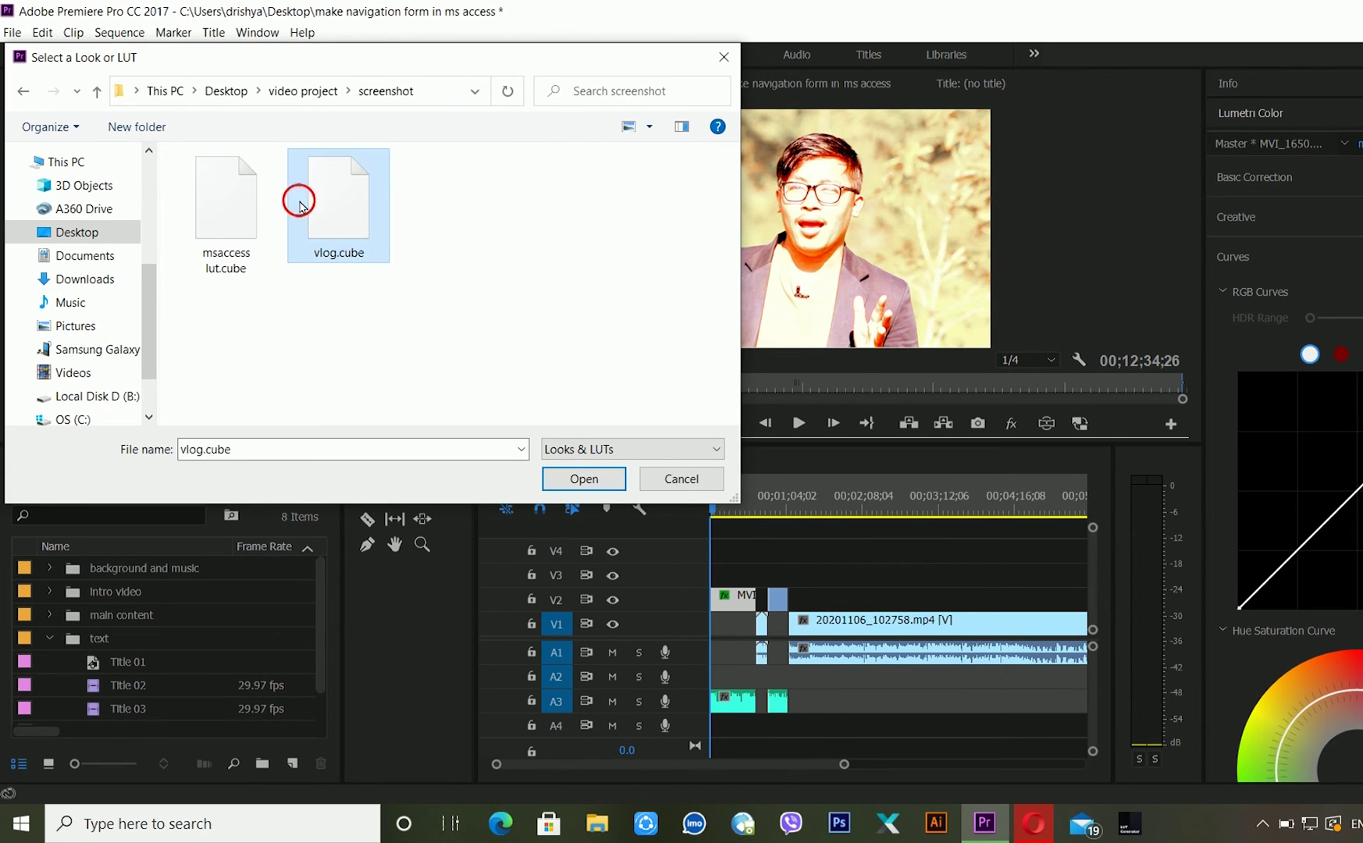
{"action": "left_click", "coordinate": [226, 204]}
{"action": "left_click", "coordinate": [584, 478]}
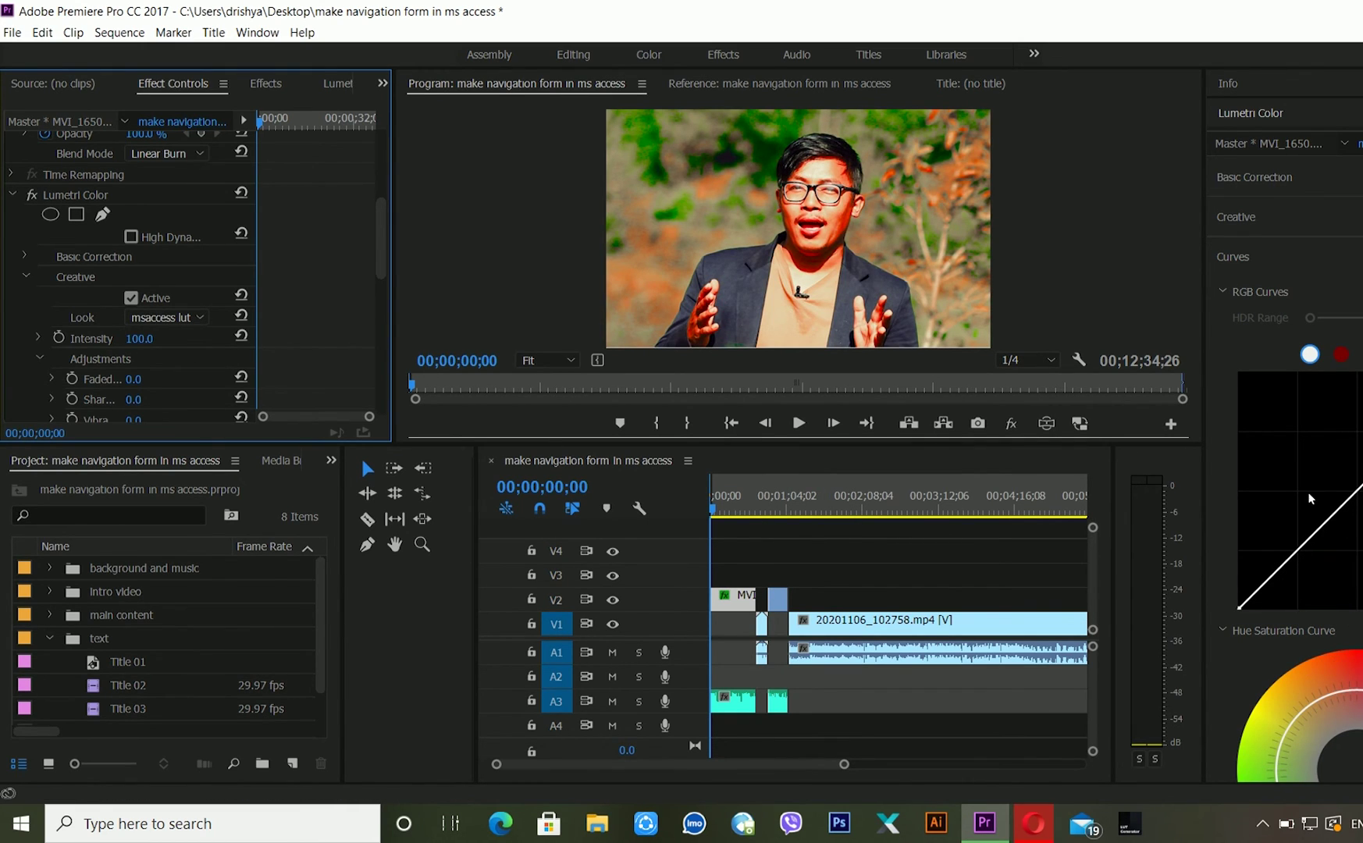
Add a control point to the RGB curve and several points around the Hue Saturation Curve ring
{"action": "scroll", "coordinate": [1309, 498], "scroll_direction": "down", "scroll_amount": 3}
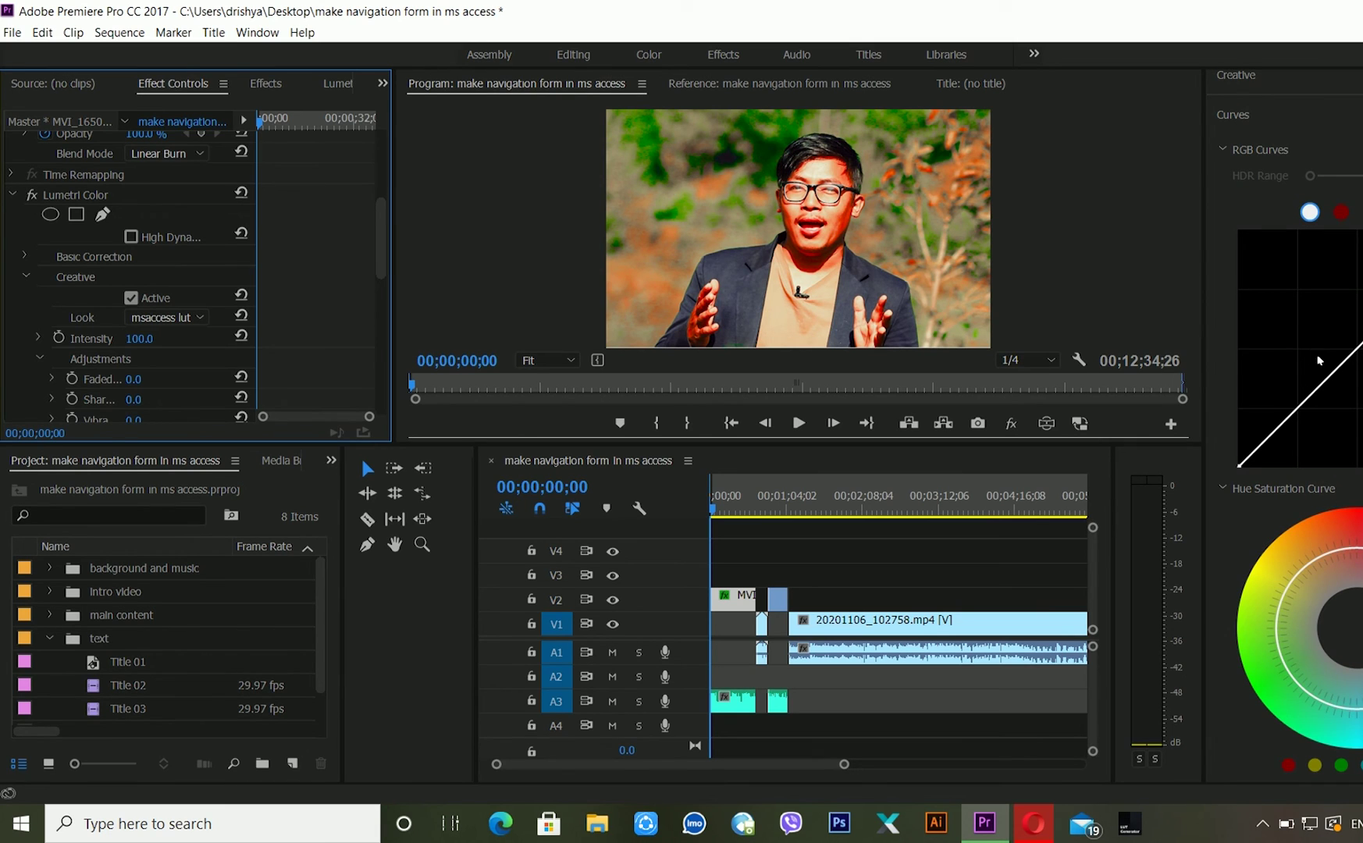
{"action": "left_click", "coordinate": [1324, 380]}
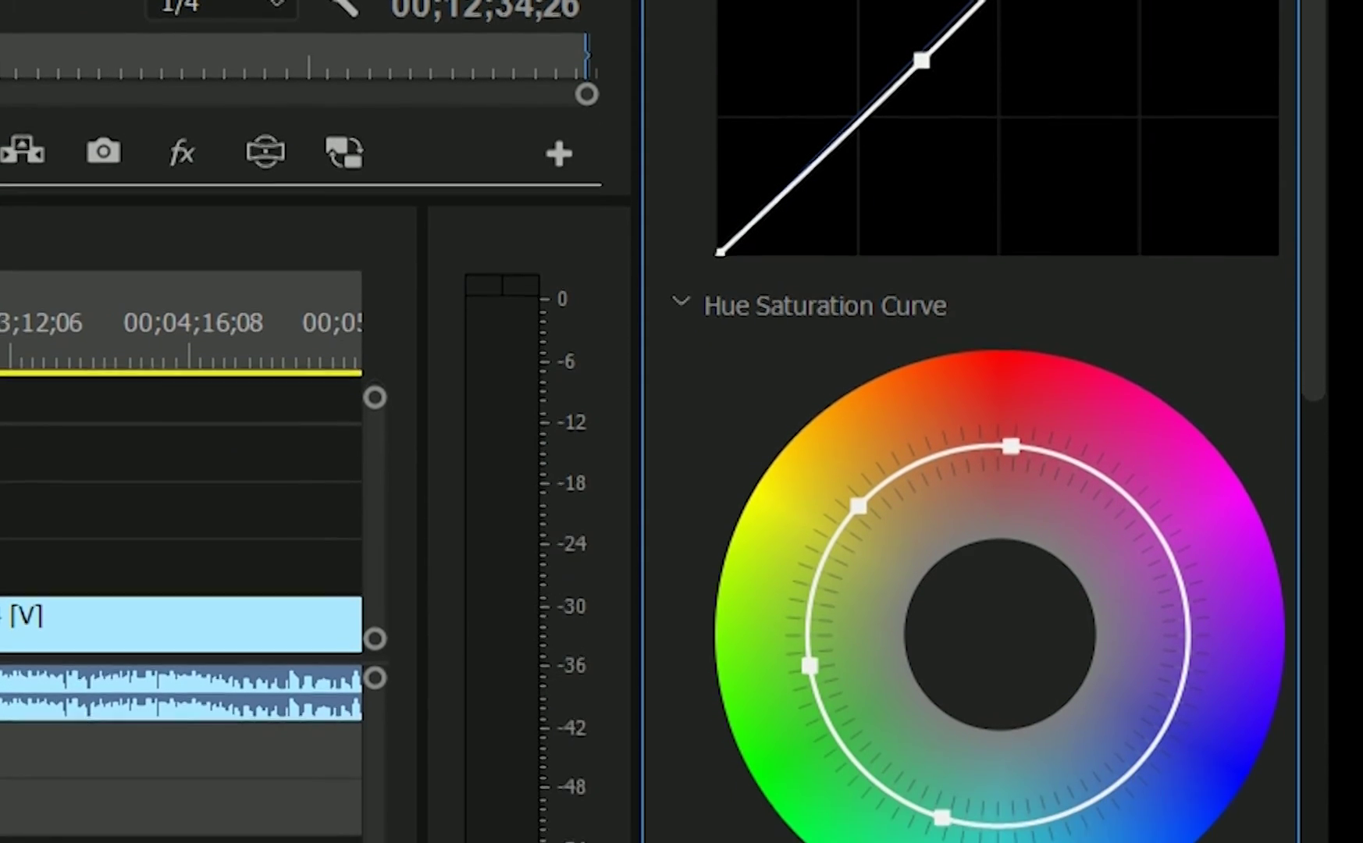
{"action": "left_click", "coordinate": [1076, 722]}
{"action": "left_click", "coordinate": [1183, 595]}
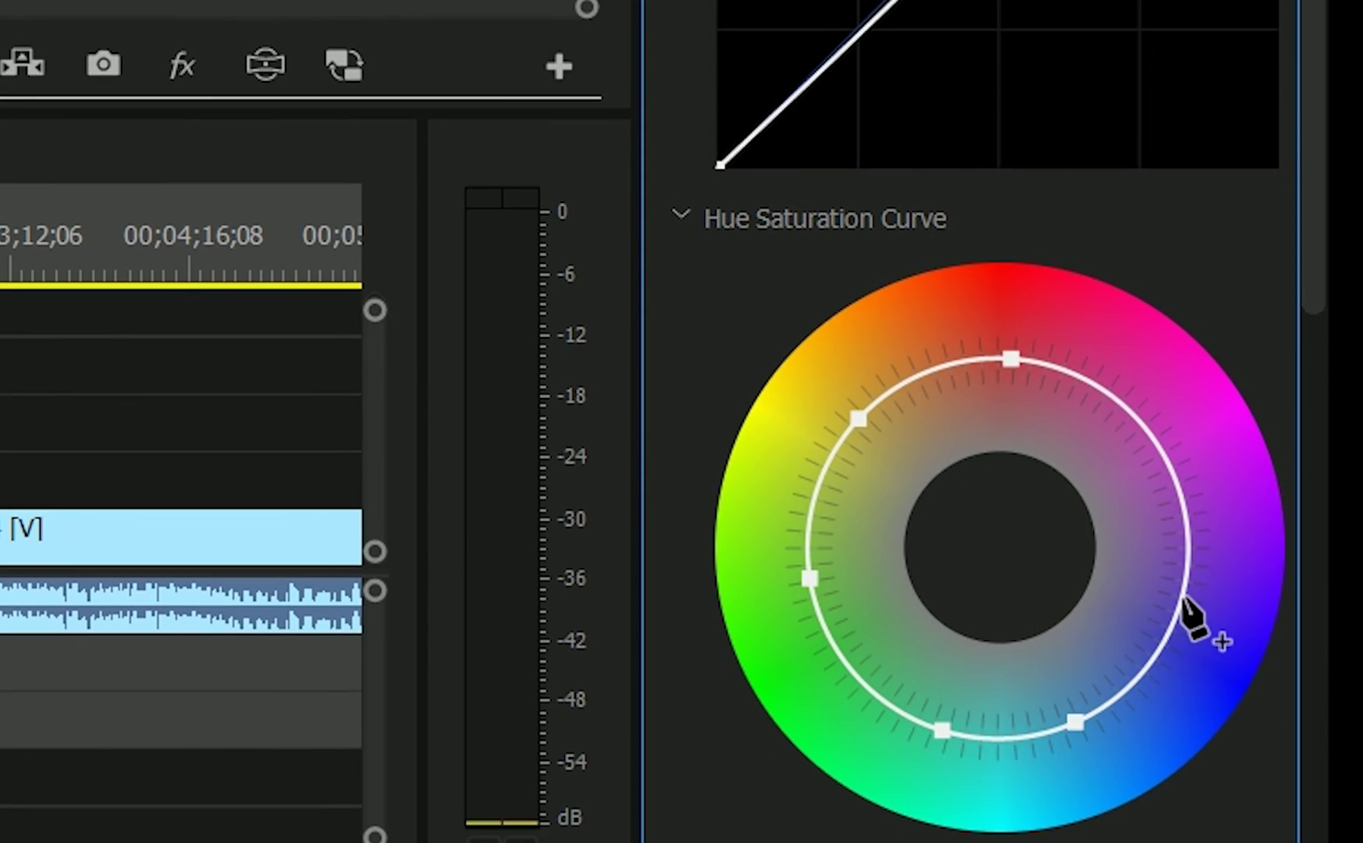
{"action": "left_click", "coordinate": [1163, 457]}
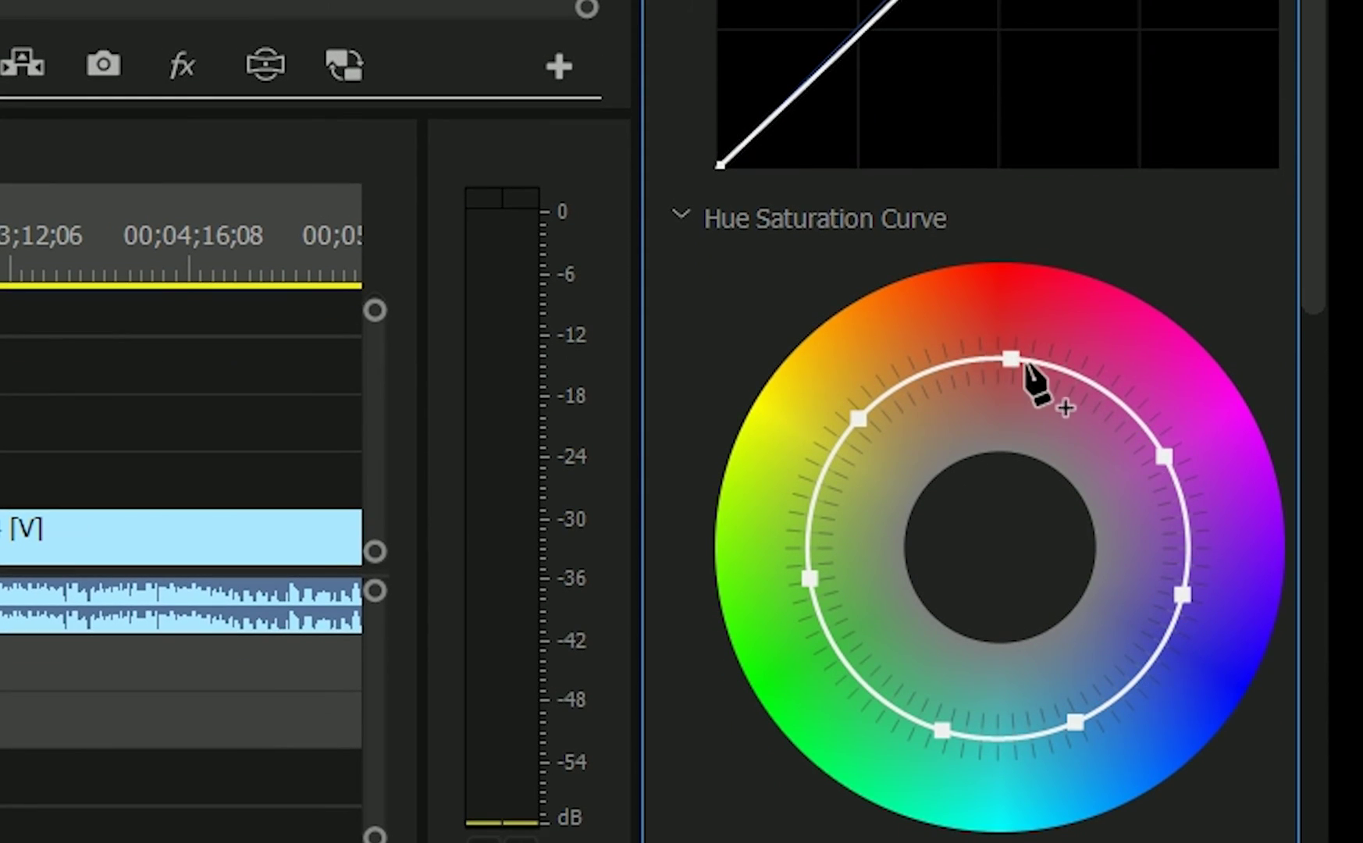
Reshape the Hue Saturation Curve to lower red and magenta saturation and raise green and orange-yellow saturation
{"action": "left_click_drag", "start_coordinate": [1011, 359], "coordinate": [1000, 410]}
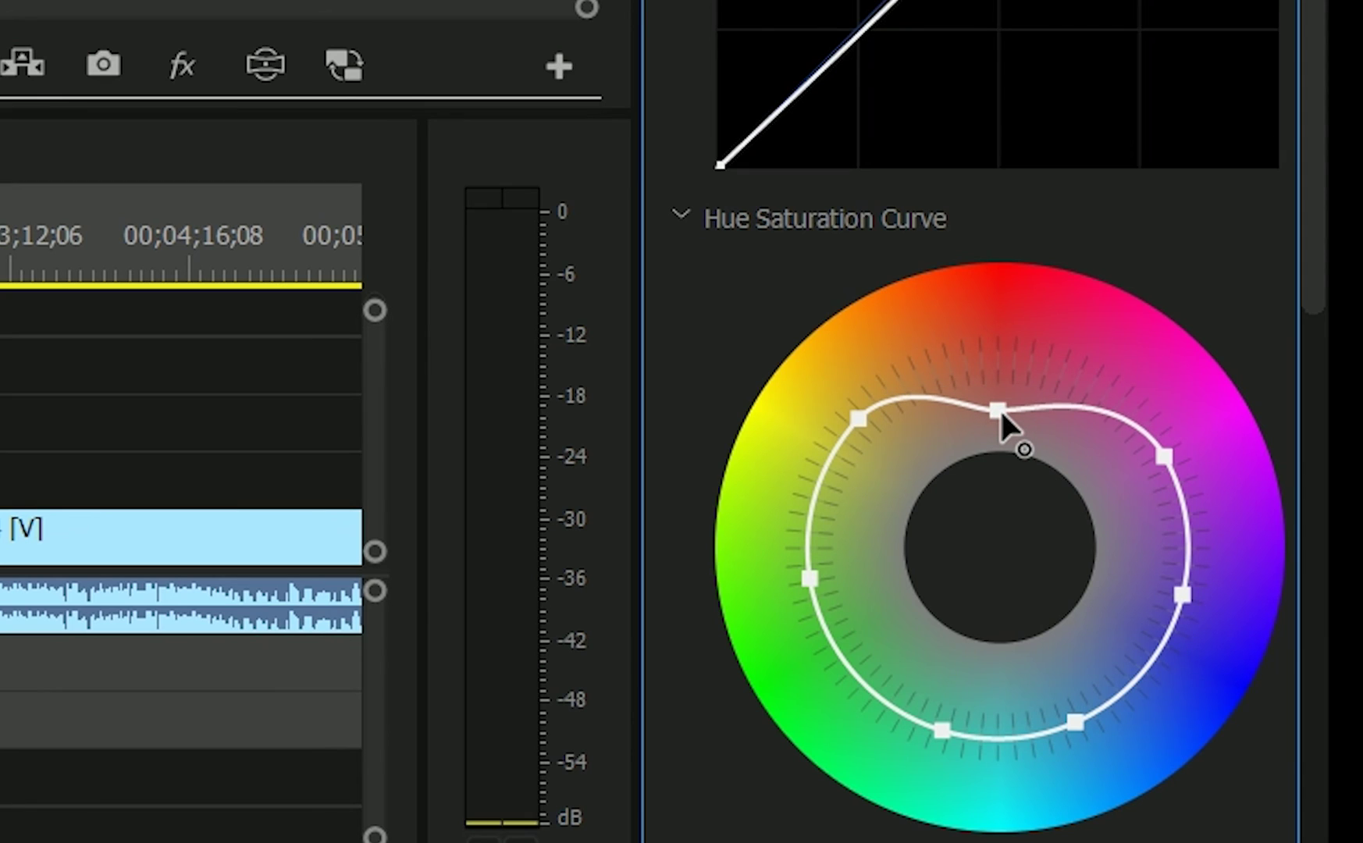
{"action": "left_click_drag", "start_coordinate": [809, 579], "coordinate": [775, 596]}
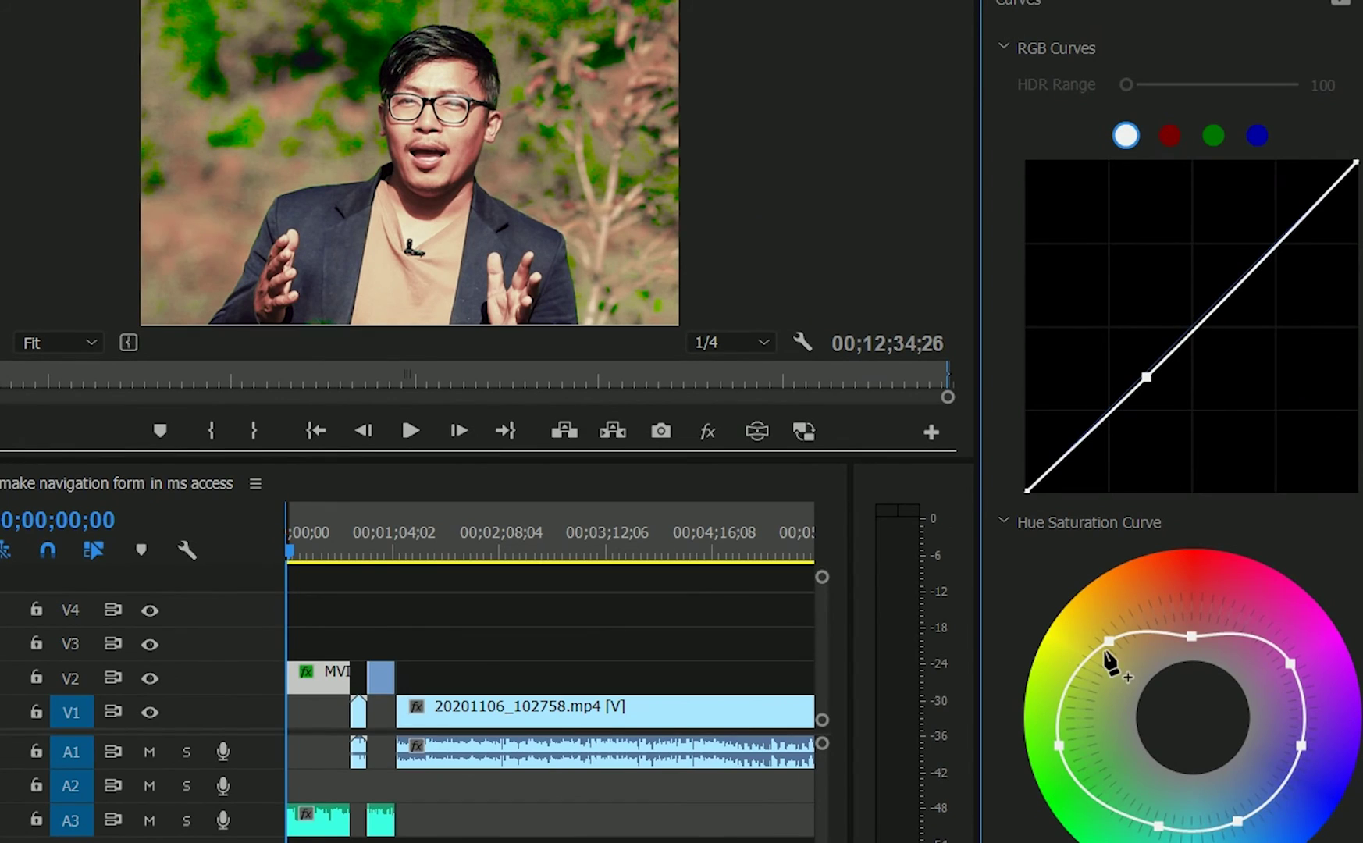
{"action": "left_click_drag", "start_coordinate": [1110, 642], "coordinate": [1118, 679]}
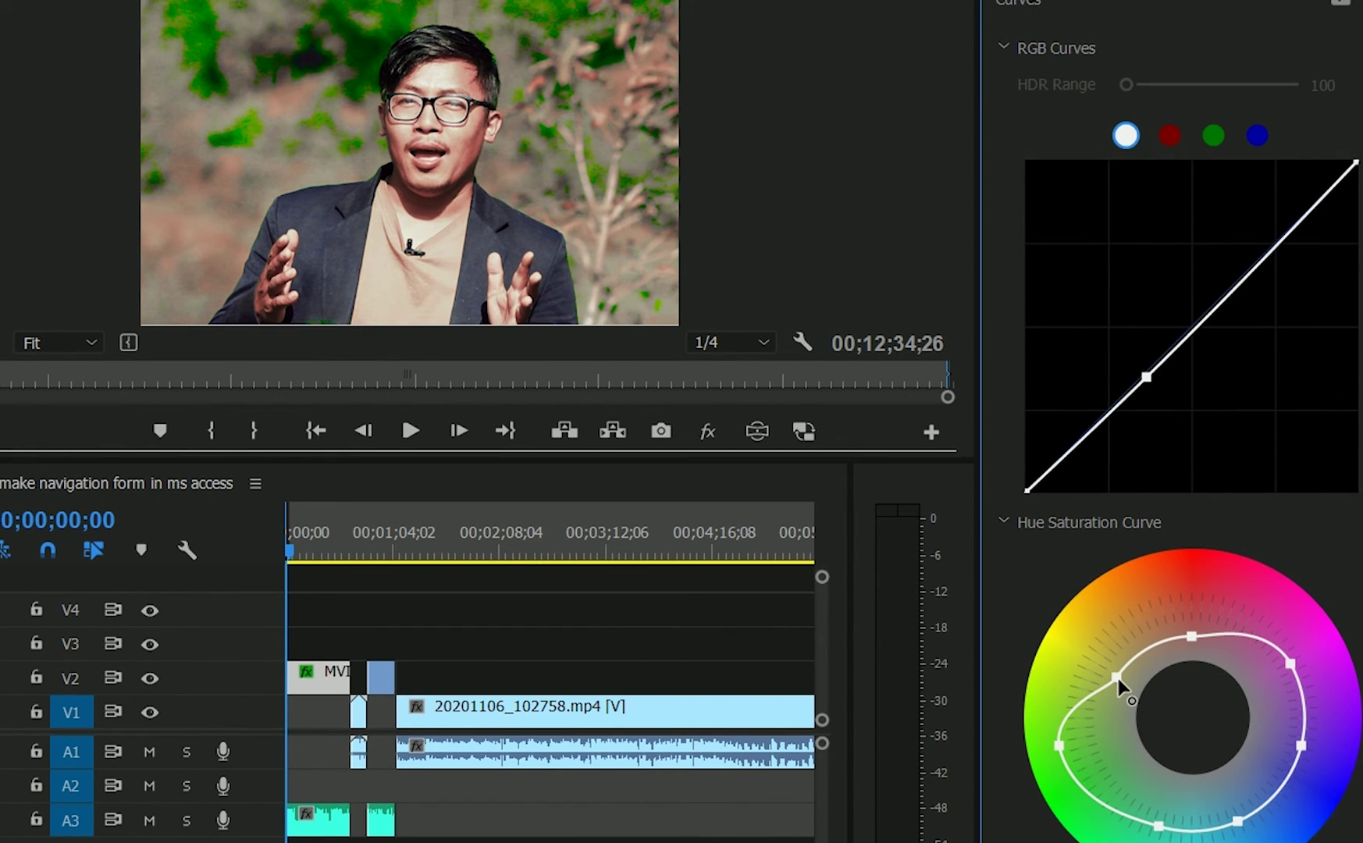
{"action": "left_click_drag", "start_coordinate": [1118, 681], "coordinate": [1105, 624]}
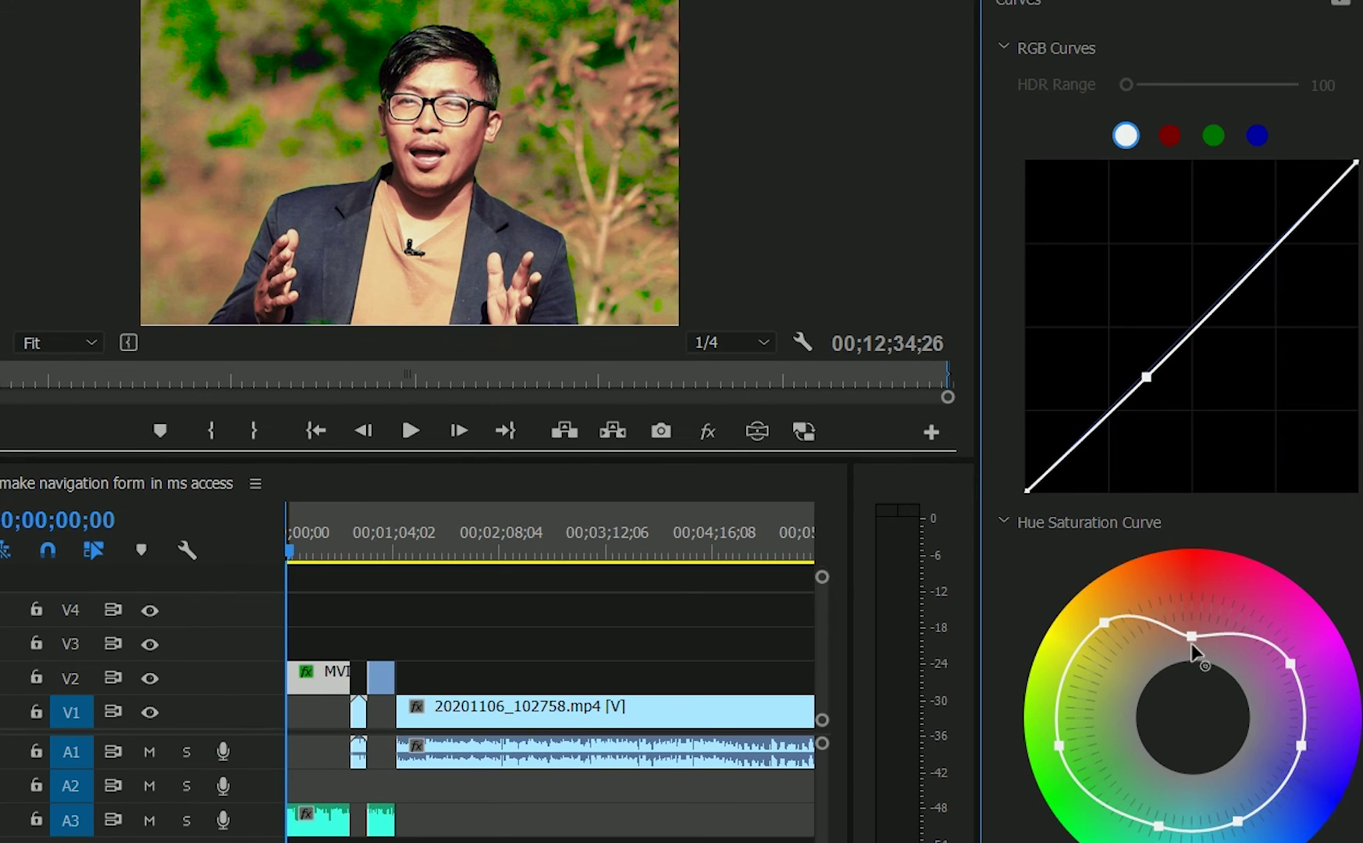
{"action": "left_click_drag", "start_coordinate": [1295, 668], "coordinate": [1283, 684]}
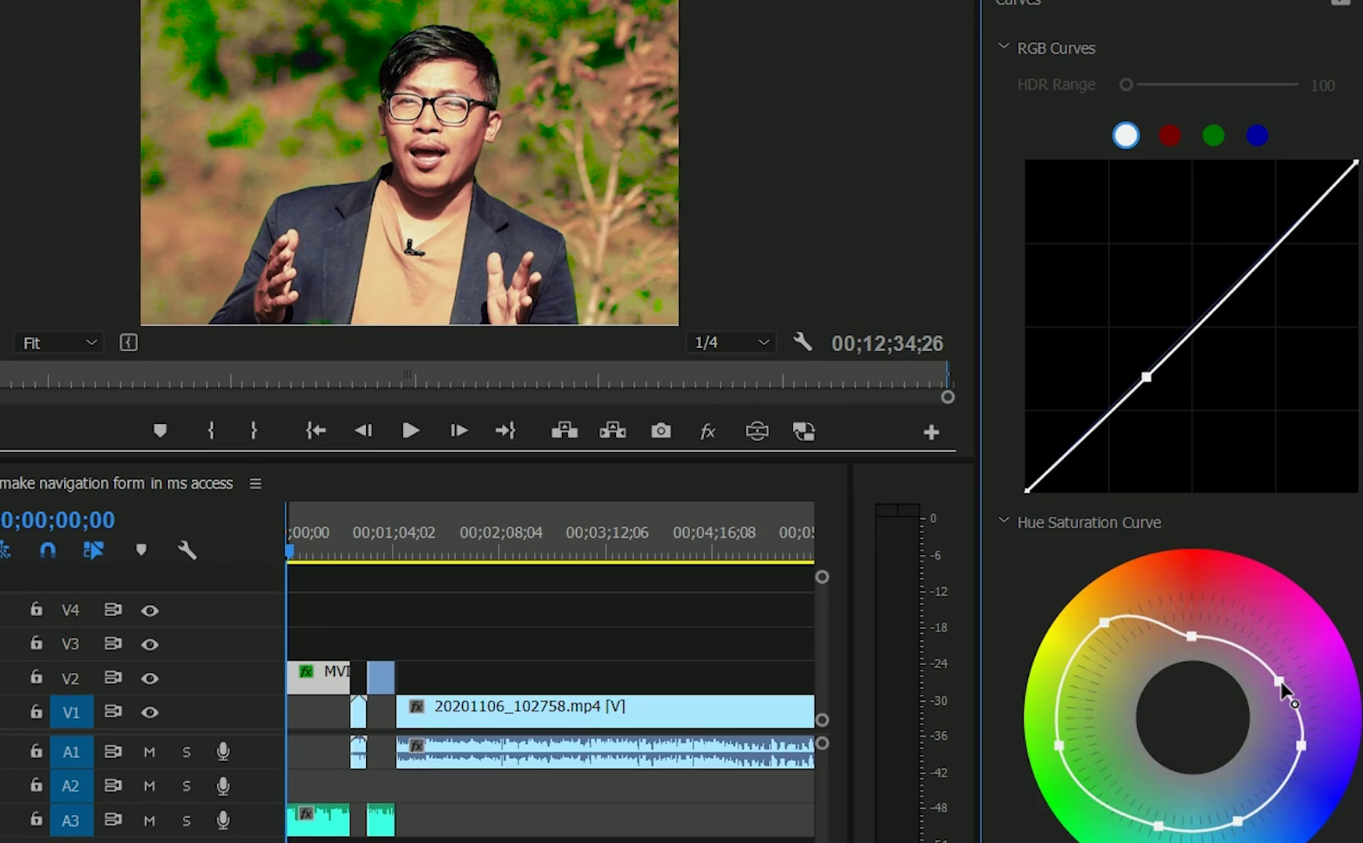